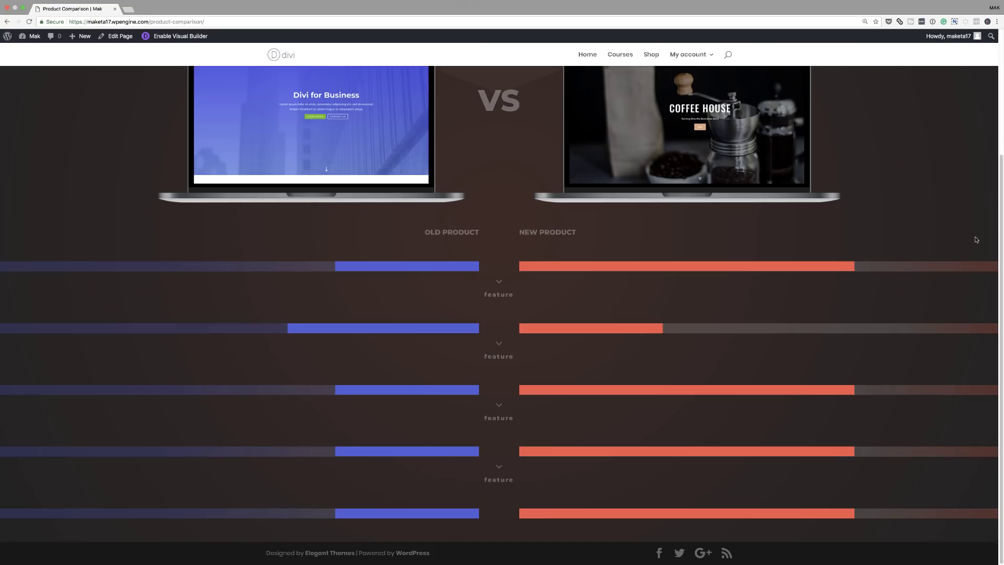
pyautogui.scroll(3, 976, 239)
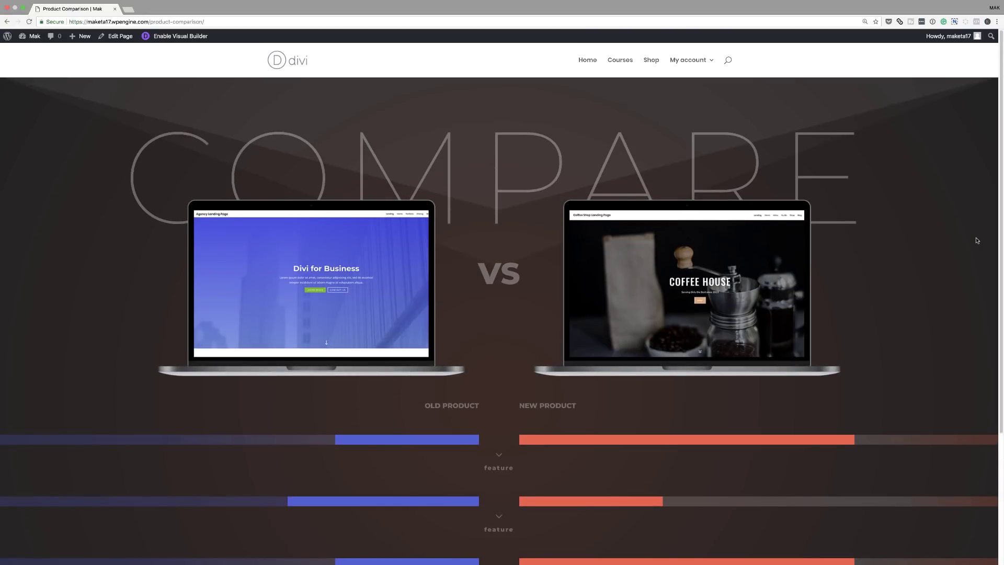
pyautogui.scroll(-5, 976, 240)
pyautogui.scroll(5, 975, 240)
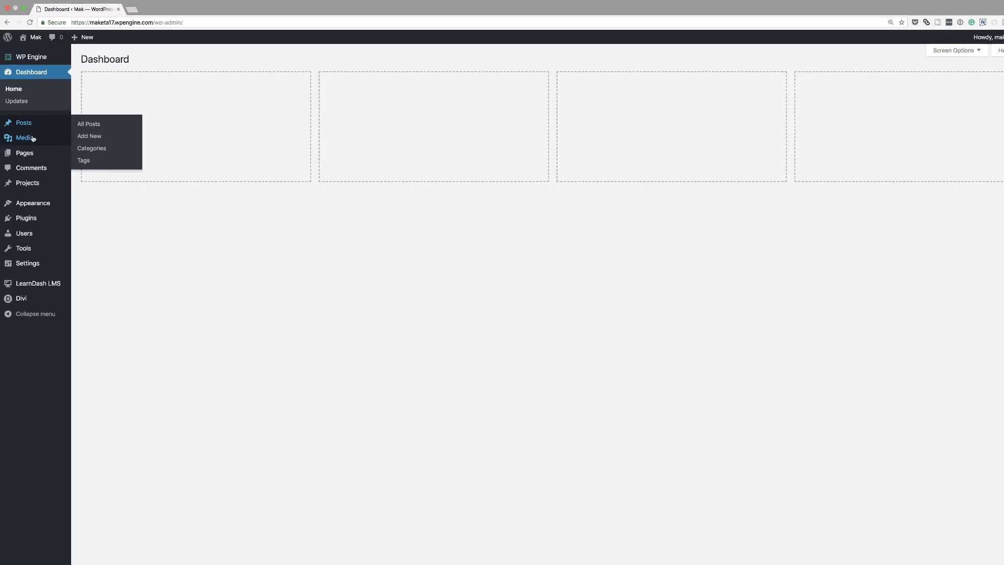
# - Create a new page titled "Product Comparison" and open it in the Divi Visual Builder
pyautogui.moveTo(34, 157)
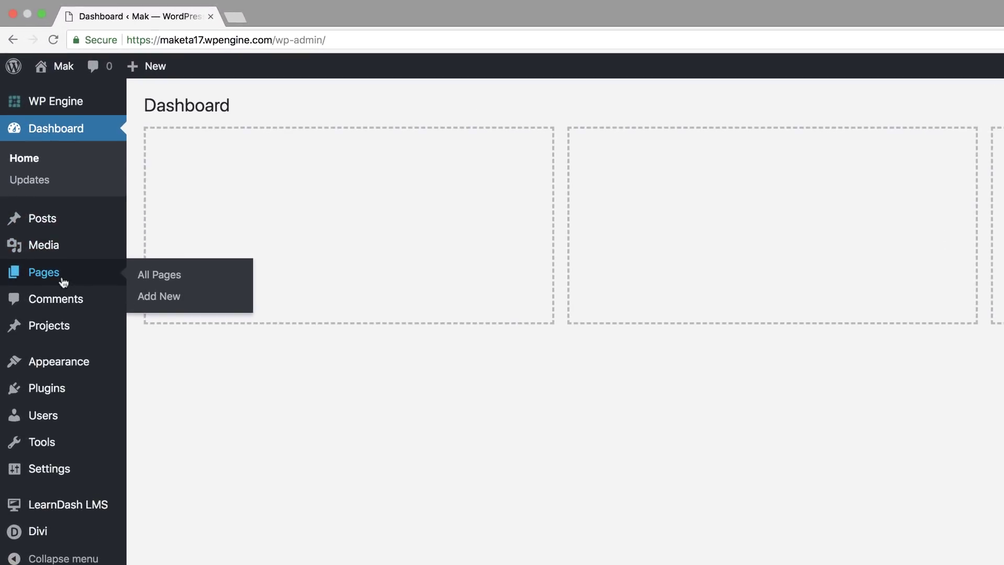
pyautogui.click(165, 298)
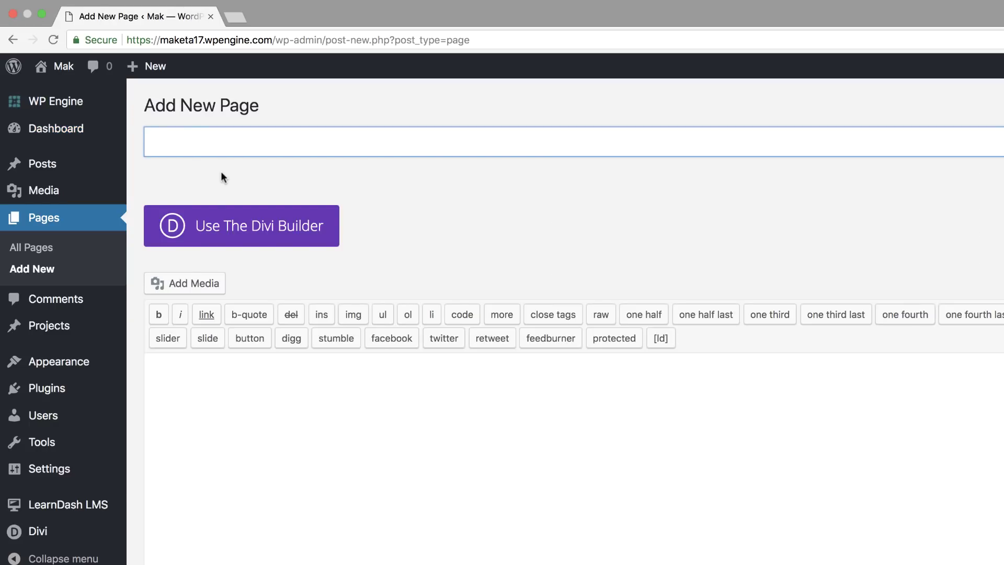
pyautogui.write('Product Comparison')
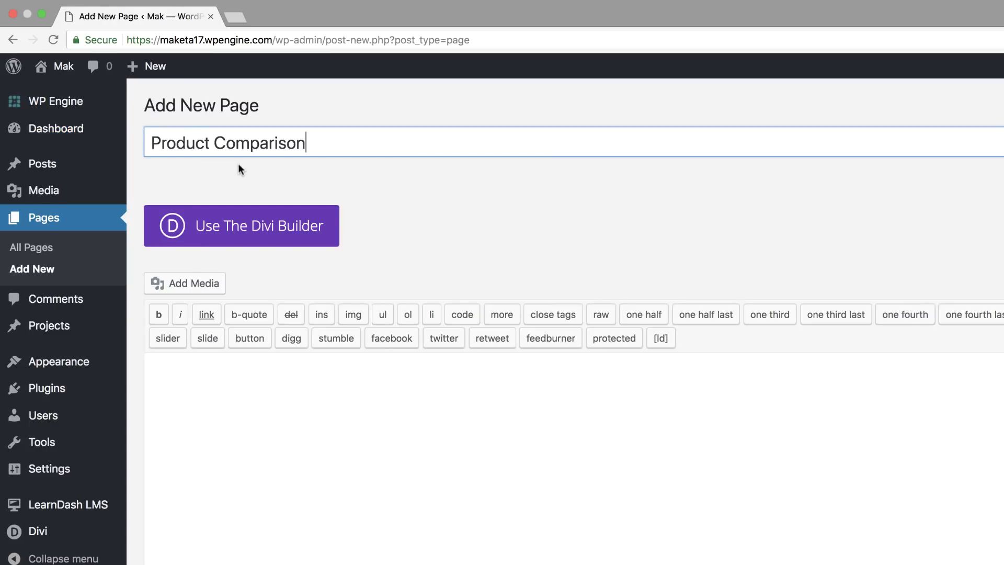
pyautogui.click(284, 227)
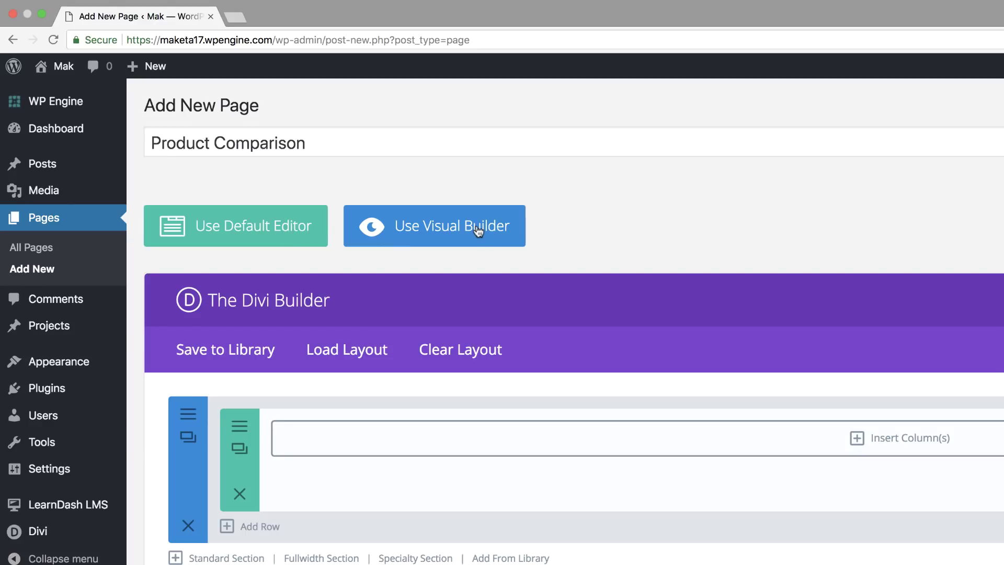
pyautogui.click(478, 230)
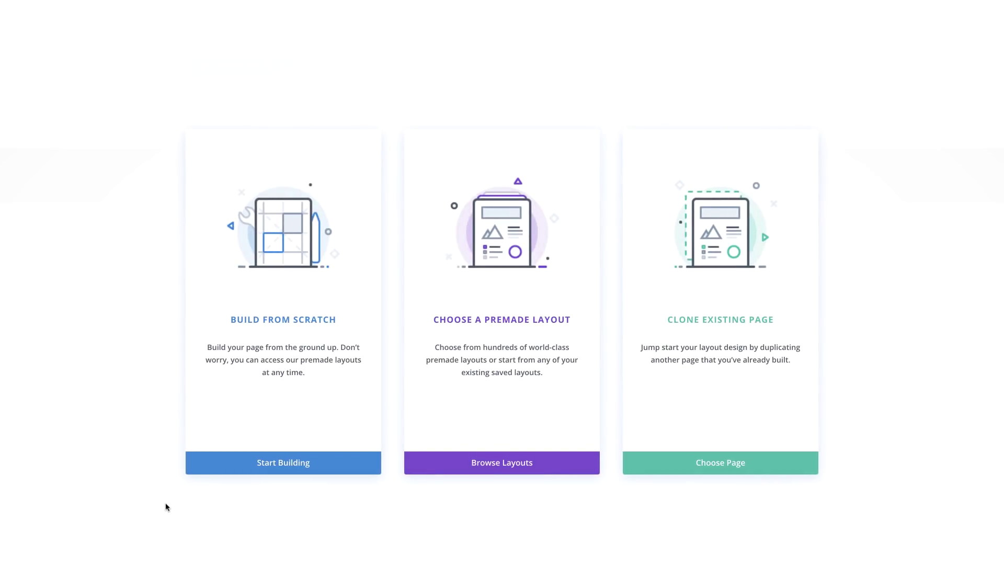
# - Start building the page from scratch and insert a single-column row without adding a module
pyautogui.click(271, 312)
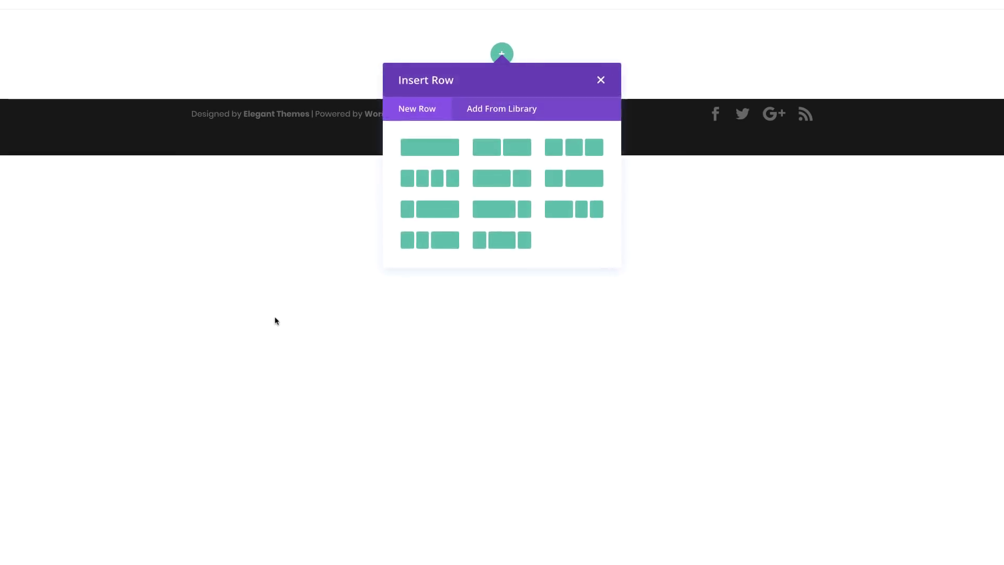
pyautogui.click(447, 151)
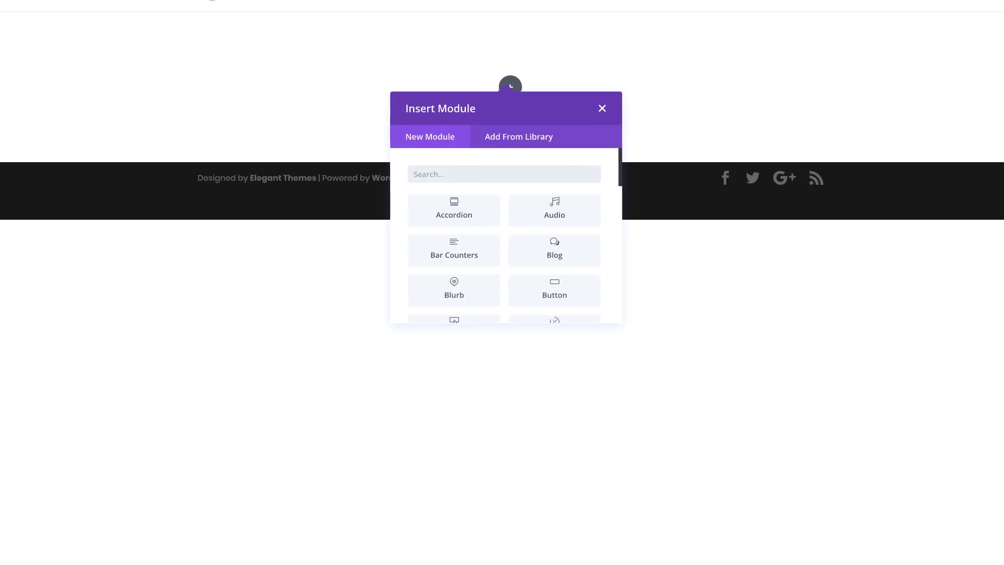
pyautogui.press('Escape')
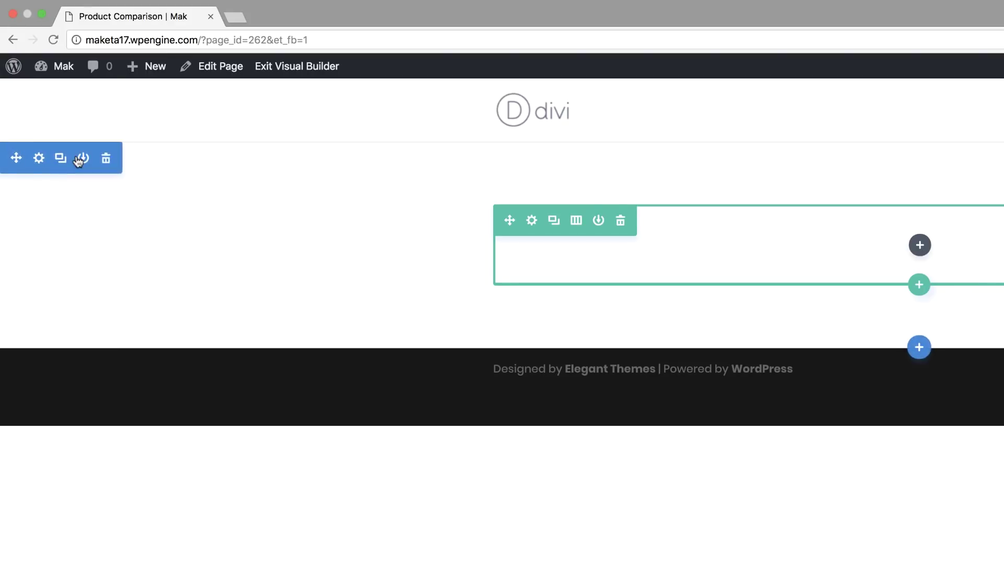
# - Set the section's background color to #222222
pyautogui.click(39, 159)
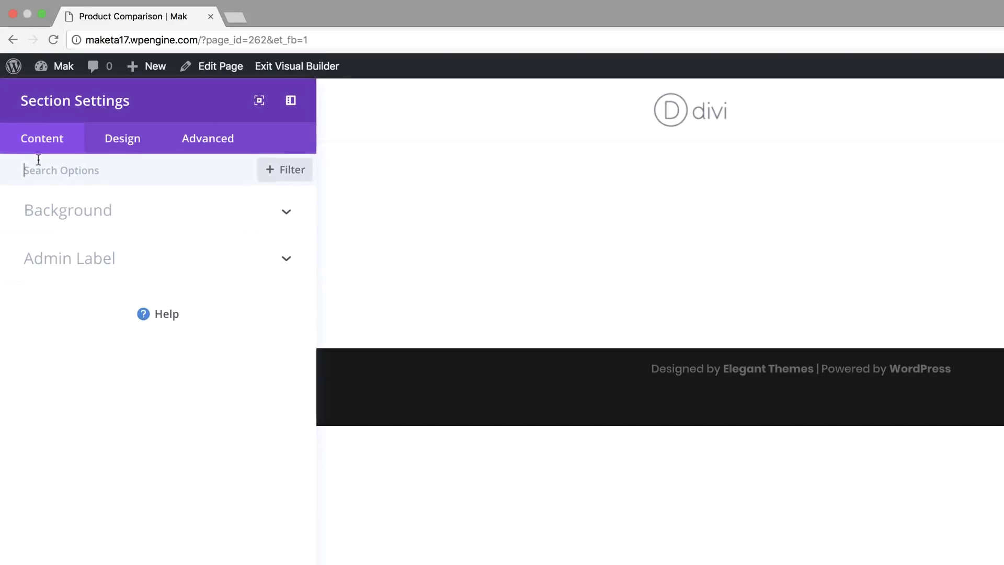
pyautogui.click(81, 219)
pyautogui.click(158, 343)
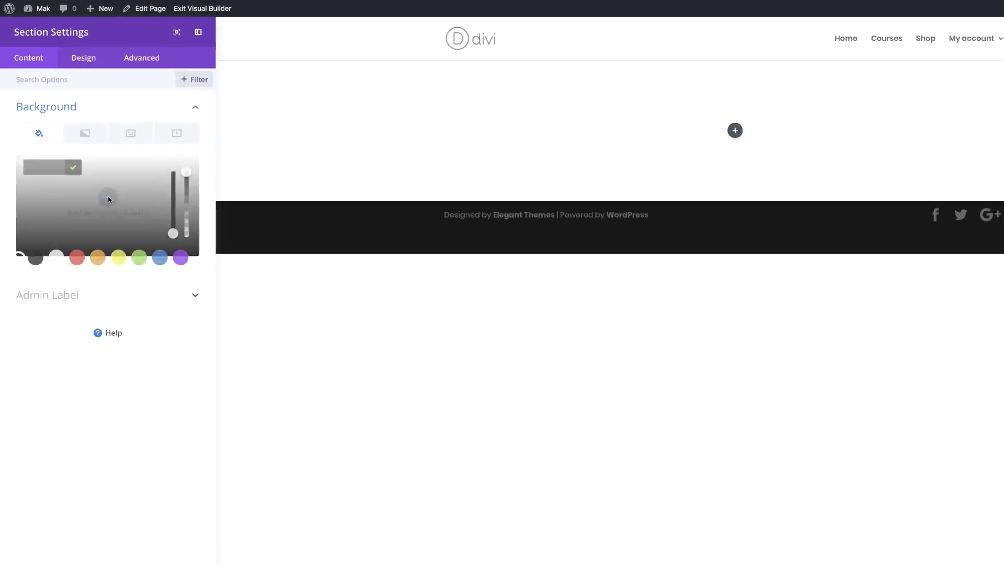
pyautogui.click(37, 131)
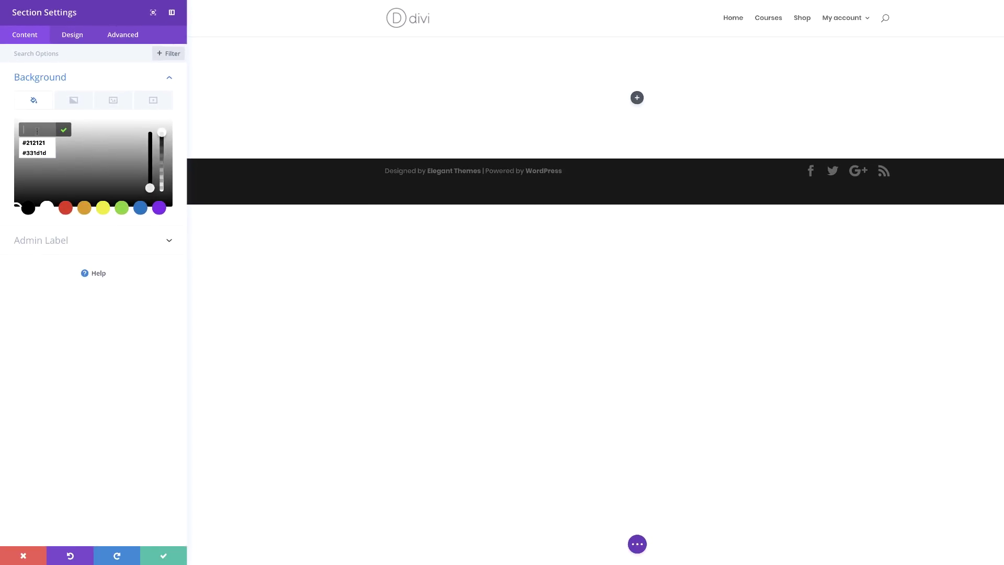
pyautogui.write('#222222')
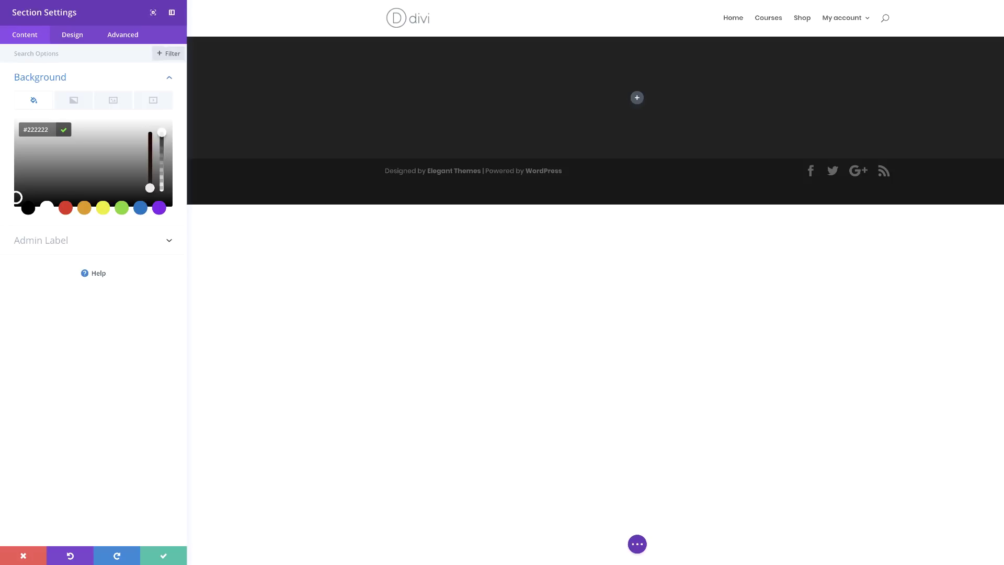
# - Add a background gradient to the section with rgba(242,90,71,0.14) as its first color
pyautogui.click(73, 101)
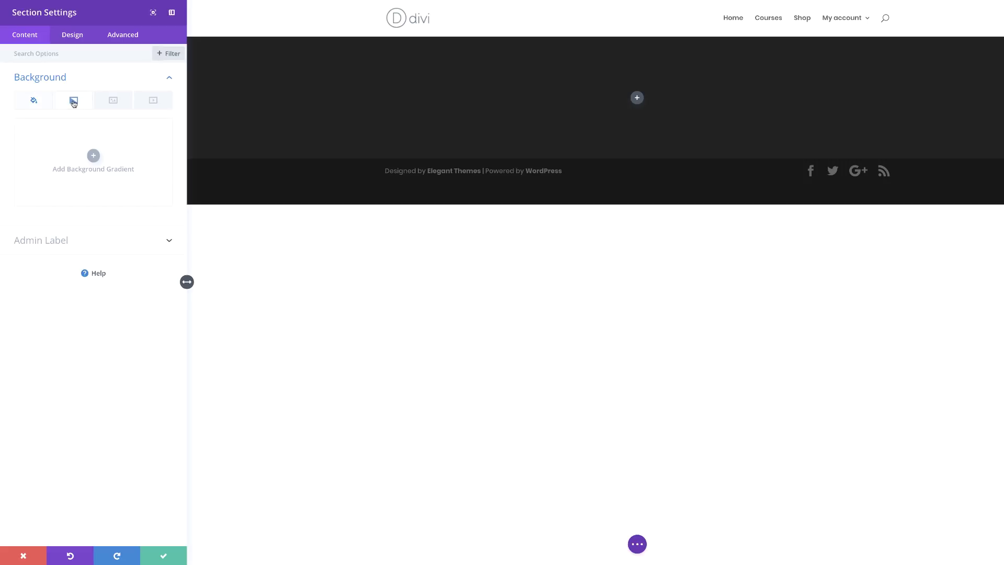
pyautogui.click(93, 156)
pyautogui.click(21, 223)
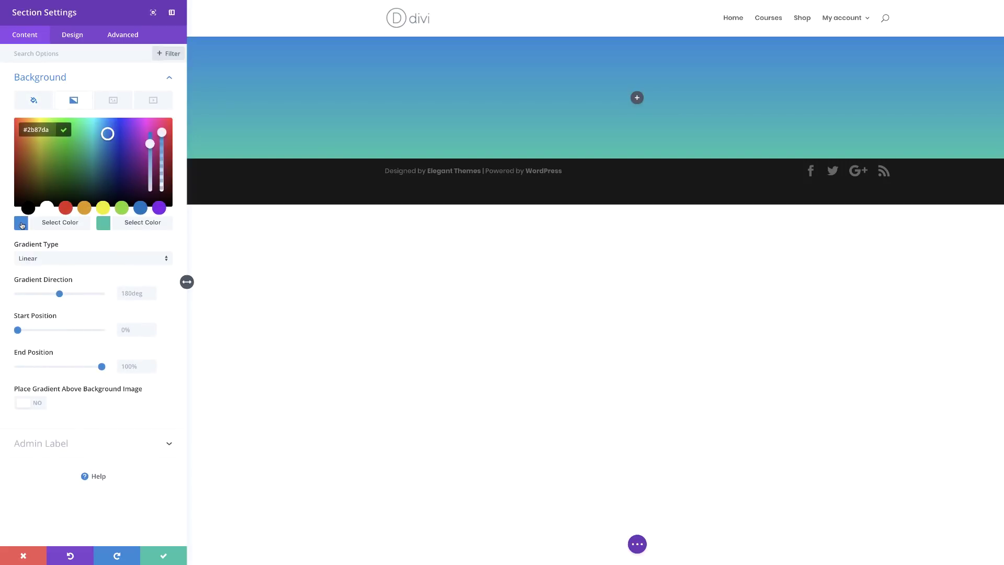
pyautogui.moveTo(162, 133); pyautogui.dragTo(162, 142)
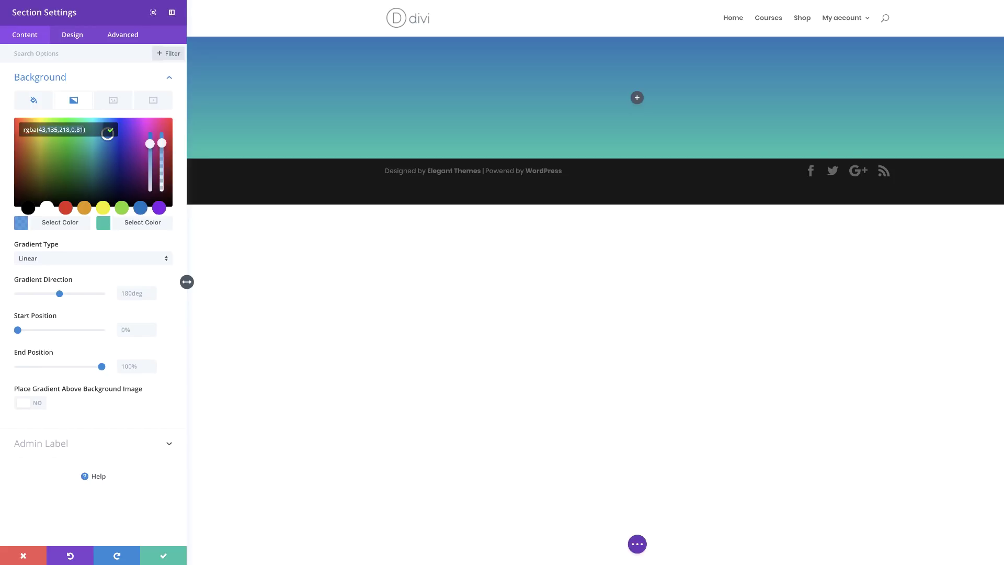
pyautogui.hotkey('ctrl', 'a')
pyautogui.write('rgba(242,90,71,0.14)')
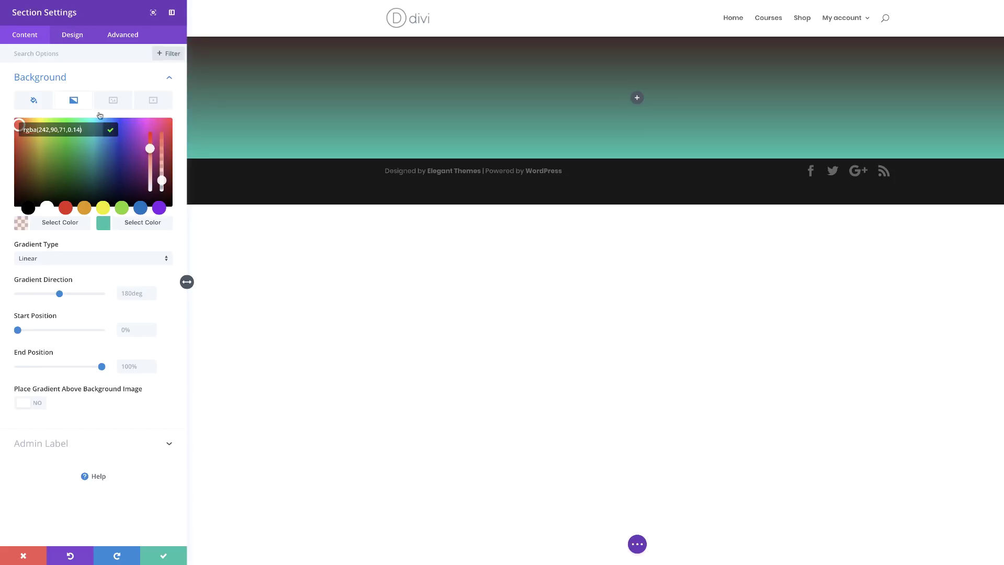
# - Set the second color of the section's background gradient to the fully transparent rgba(255,255,255,0)
pyautogui.click(104, 224)
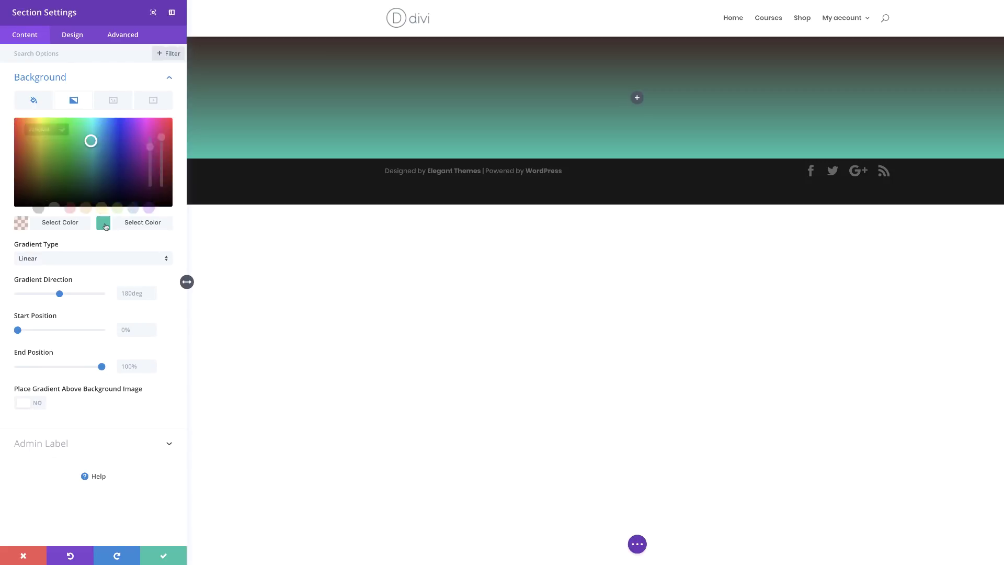
pyautogui.moveTo(162, 134); pyautogui.dragTo(162, 147)
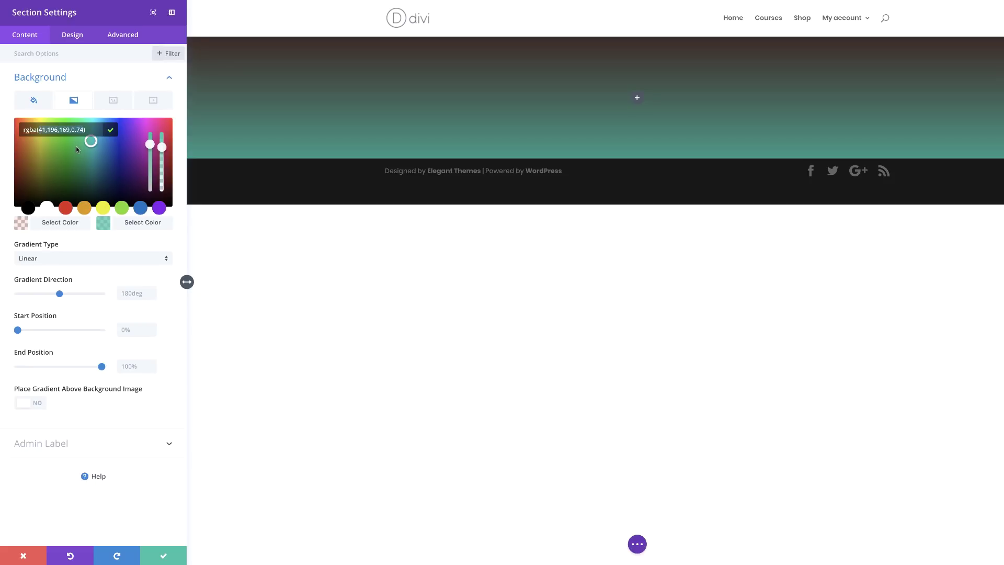
pyautogui.hotkey('ctrl', 'a')
pyautogui.press('BackSpace')
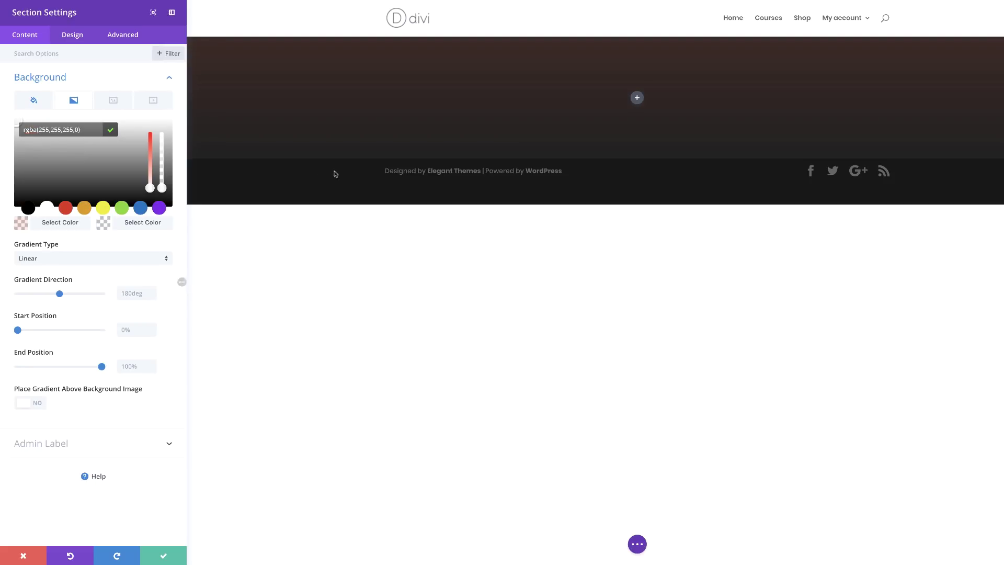
# - Make the section gradient radial, place it above the background image, and save the section settings
pyautogui.click(47, 259)
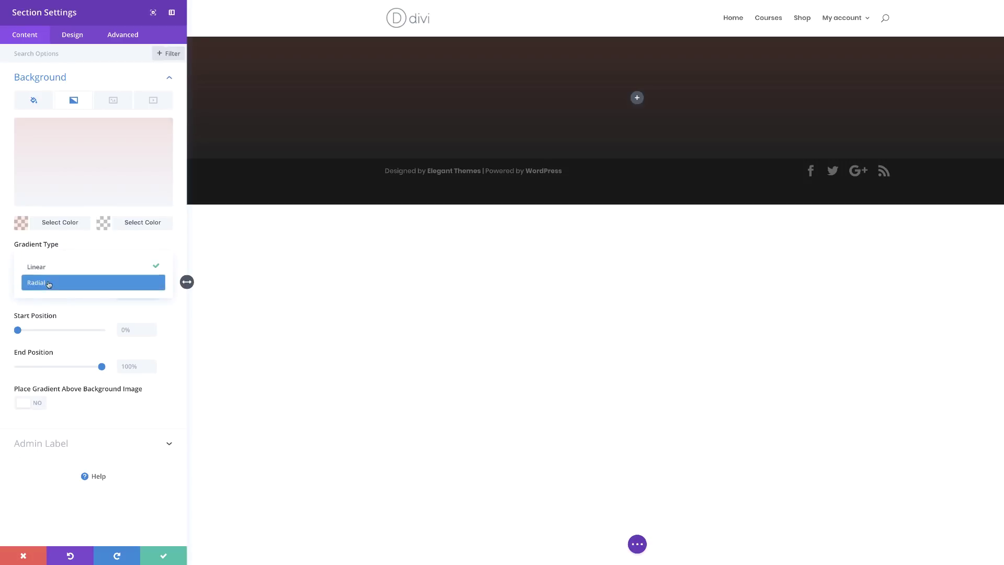
pyautogui.click(48, 283)
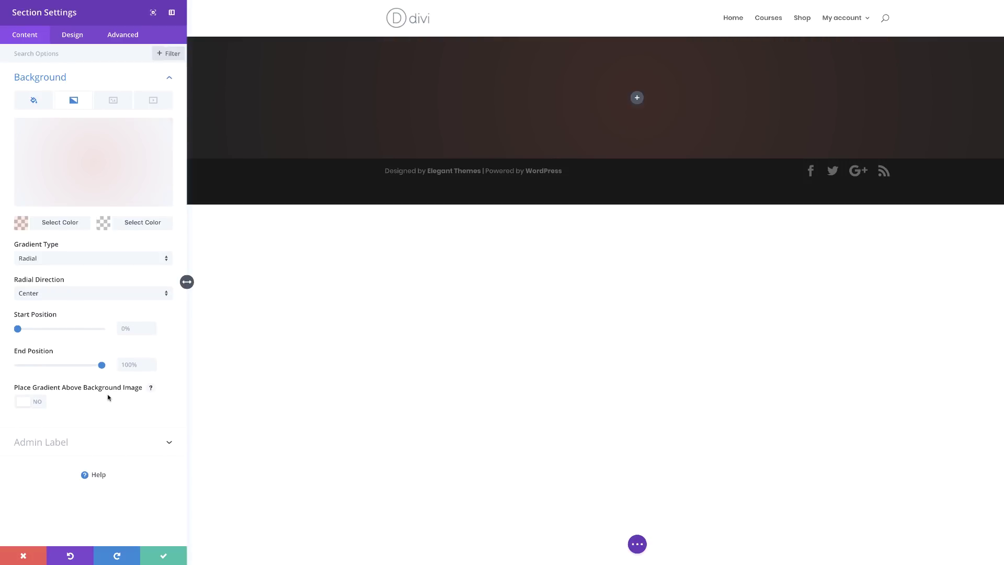
pyautogui.click(40, 404)
pyautogui.click(163, 558)
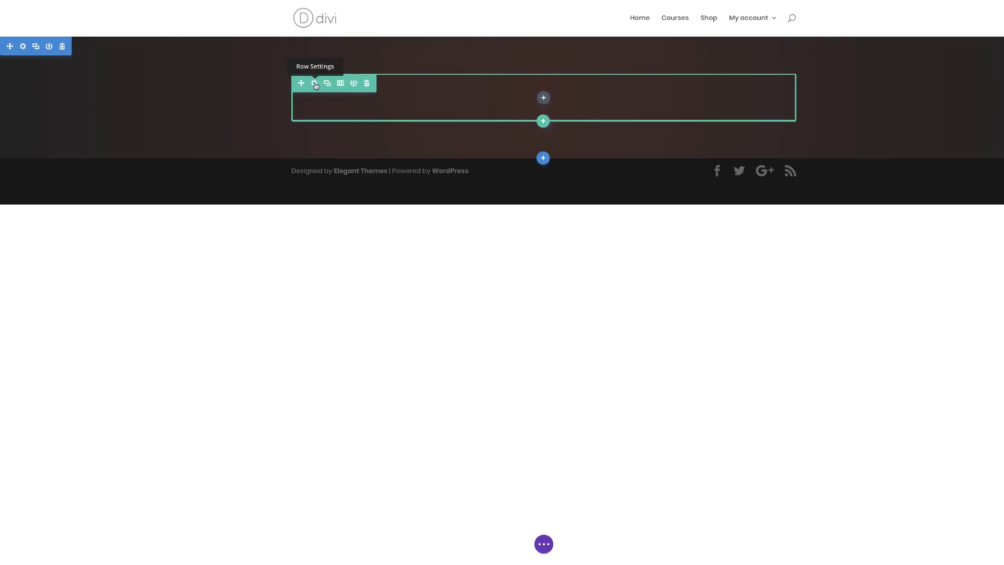
# - Give the row a custom width in percent that spans the full page width, and save the row settings
pyautogui.click(315, 84)
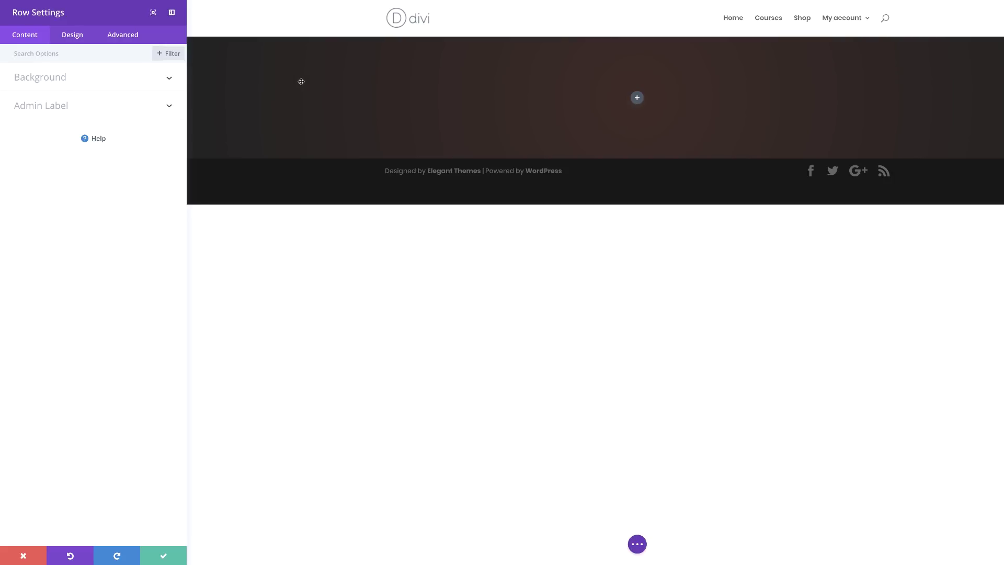
pyautogui.click(78, 37)
pyautogui.click(33, 109)
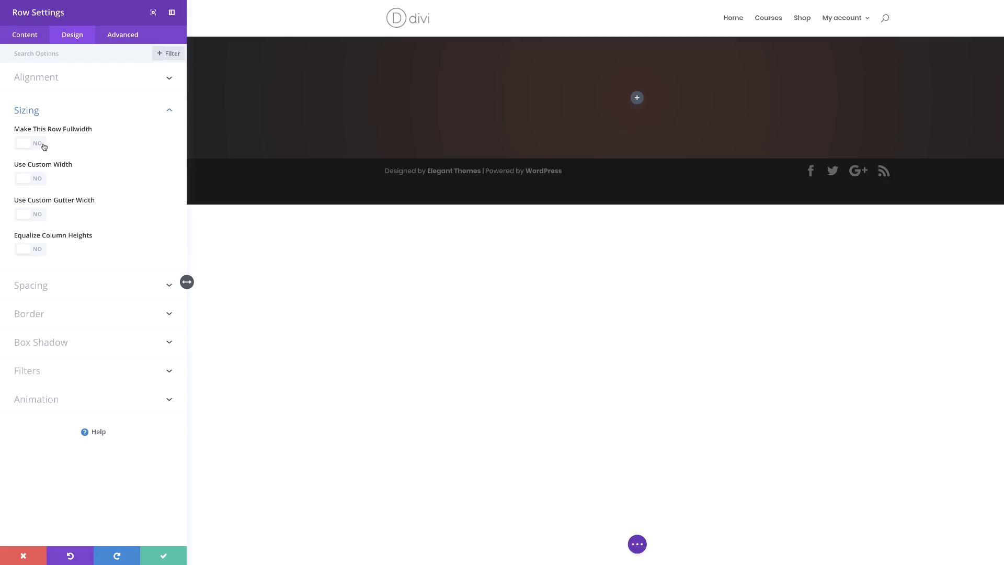
pyautogui.click(40, 180)
pyautogui.click(27, 180)
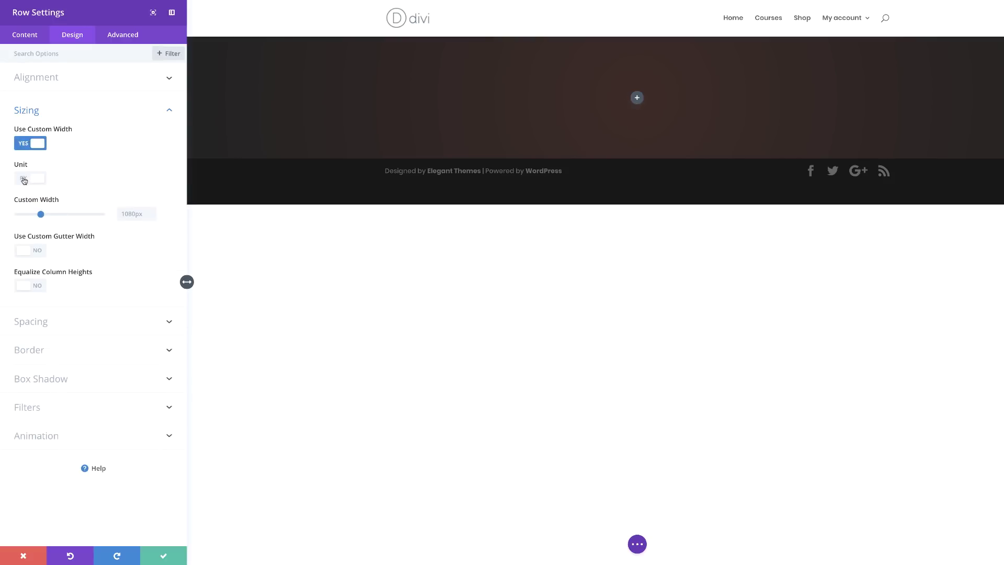
pyautogui.moveTo(84, 215); pyautogui.dragTo(115, 218)
pyautogui.click(164, 557)
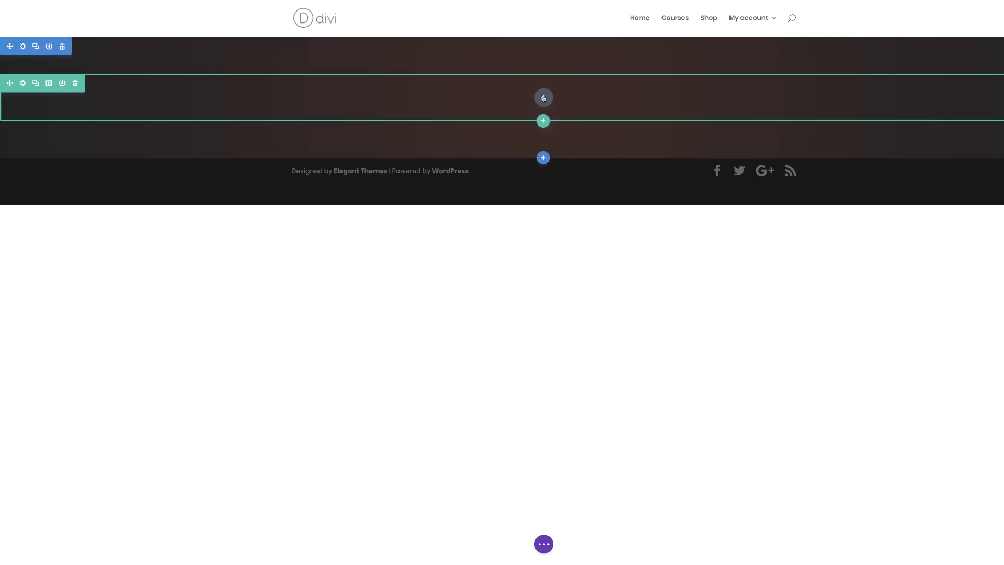
# - Insert a Text module into the row with "Compare" and "VS" on two lines as its content
pyautogui.click(543, 97)
pyautogui.write('text')
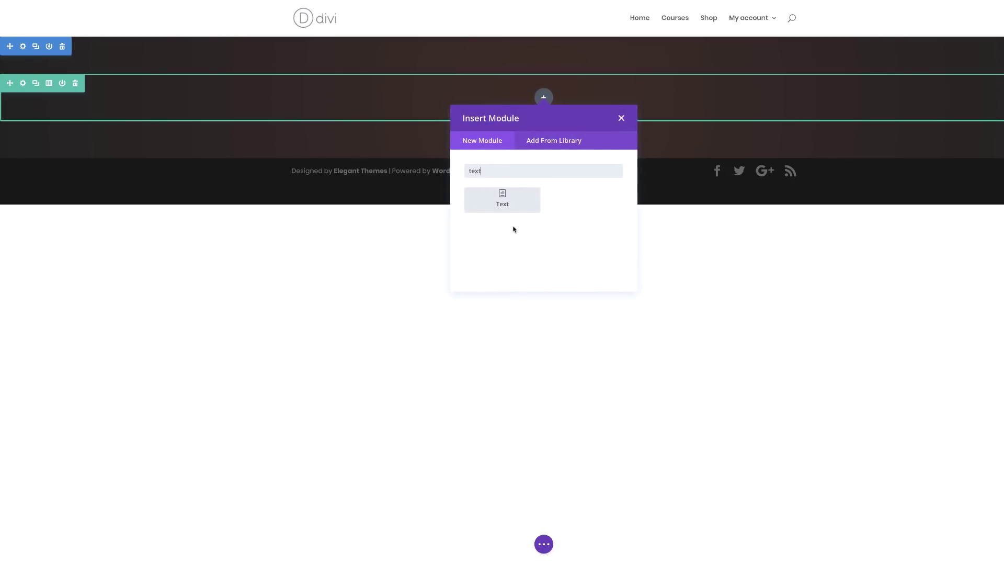
pyautogui.click(502, 202)
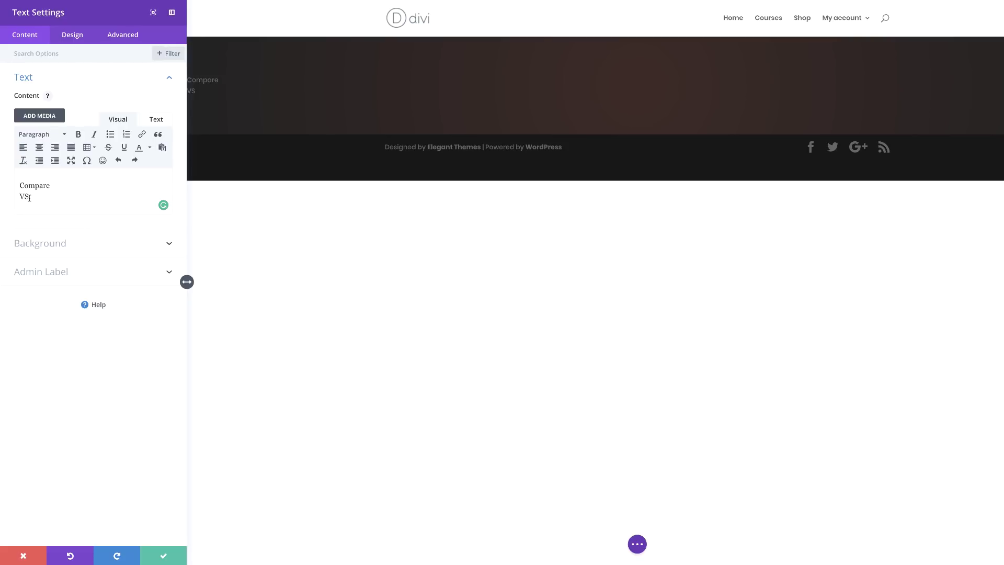
# - Separate "Compare" and "VS" into two paragraphs by adding a blank line in the module's source text
pyautogui.click(156, 120)
pyautogui.click(55, 140)
pyautogui.press('Return')
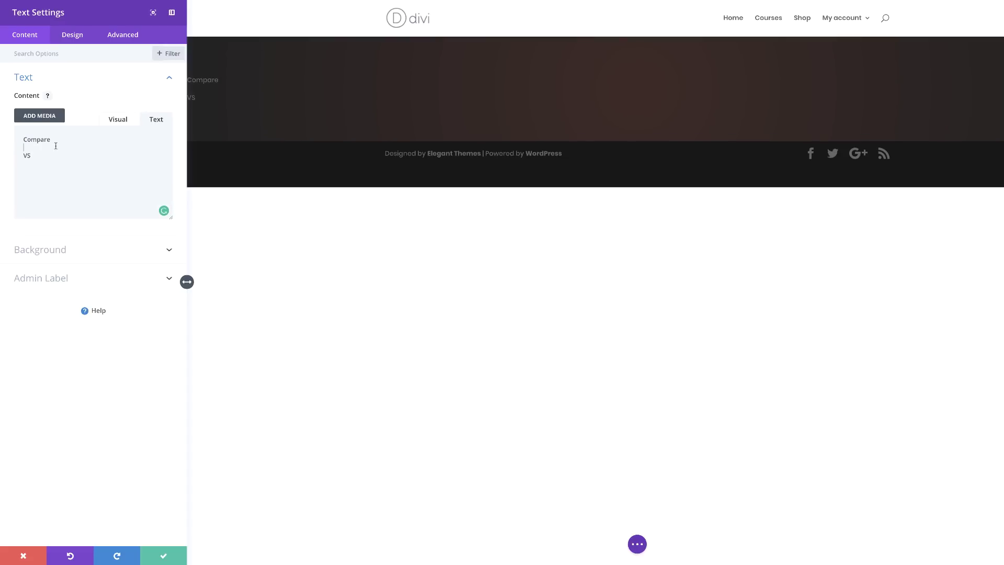
pyautogui.click(117, 121)
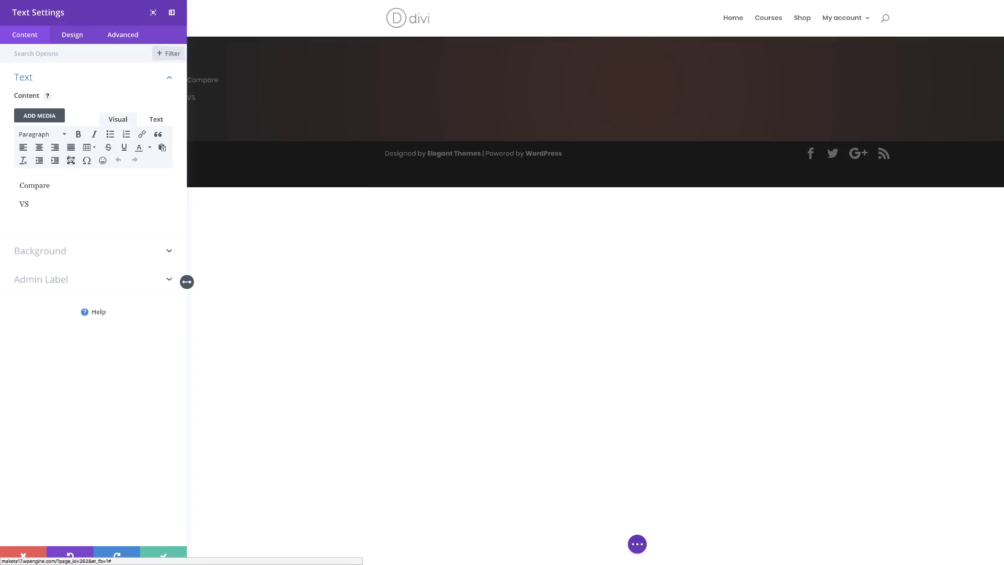
# - Format the word "Compare" in the text module as Heading 2
pyautogui.moveTo(52, 185); pyautogui.dragTo(15, 185)
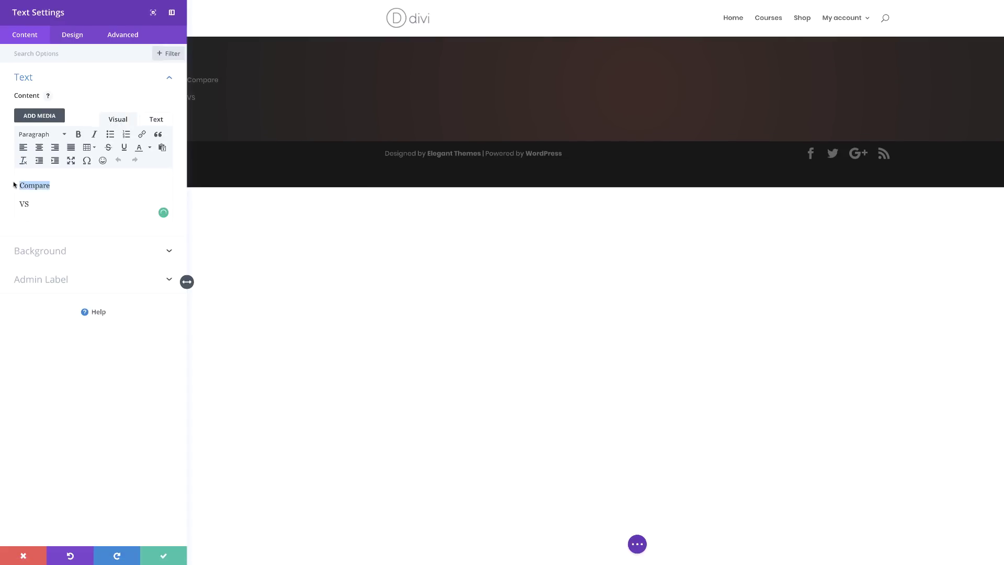
pyautogui.click(52, 138)
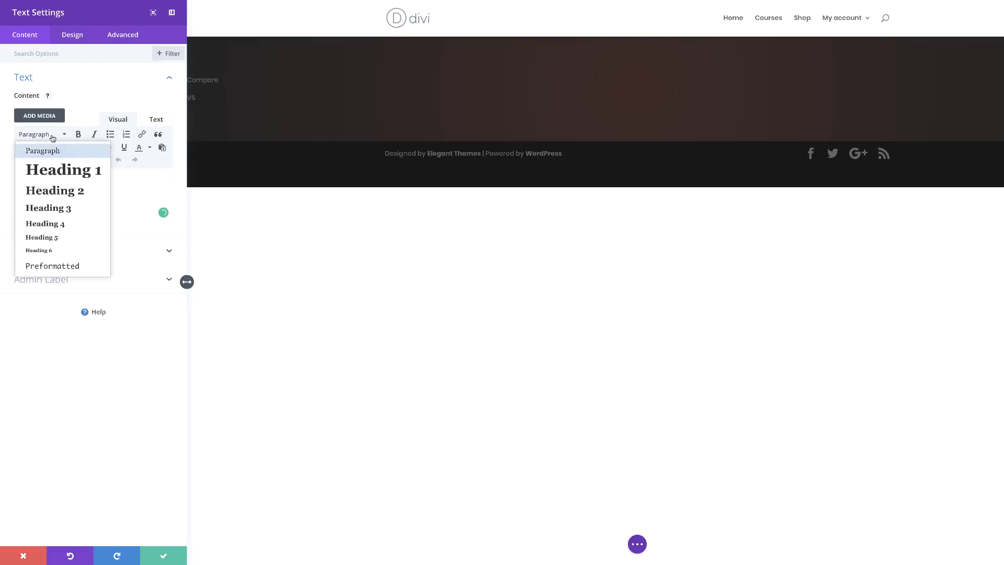
pyautogui.click(60, 191)
pyautogui.click(174, 247)
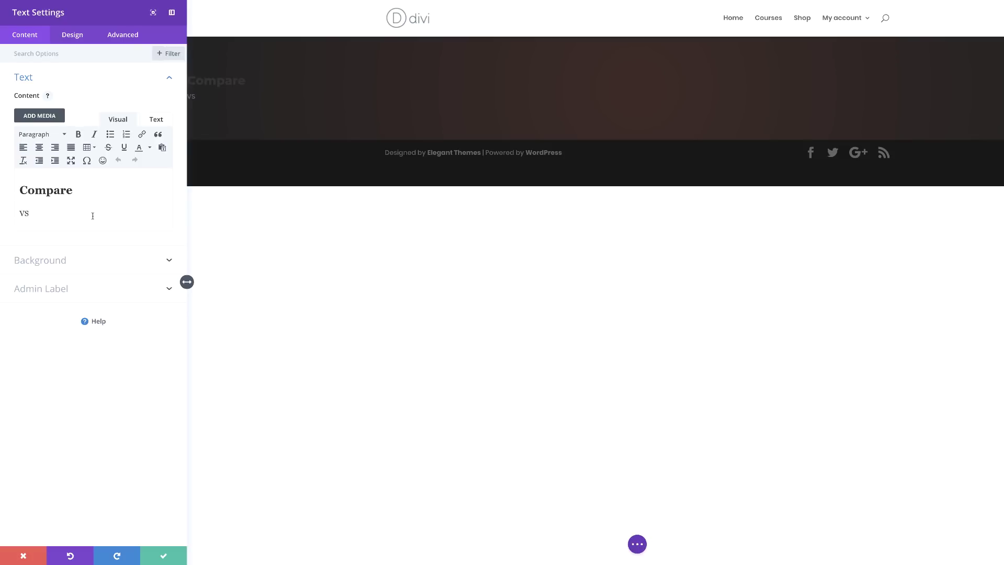
# - Set the text module's body text font to Montserrat
pyautogui.click(73, 36)
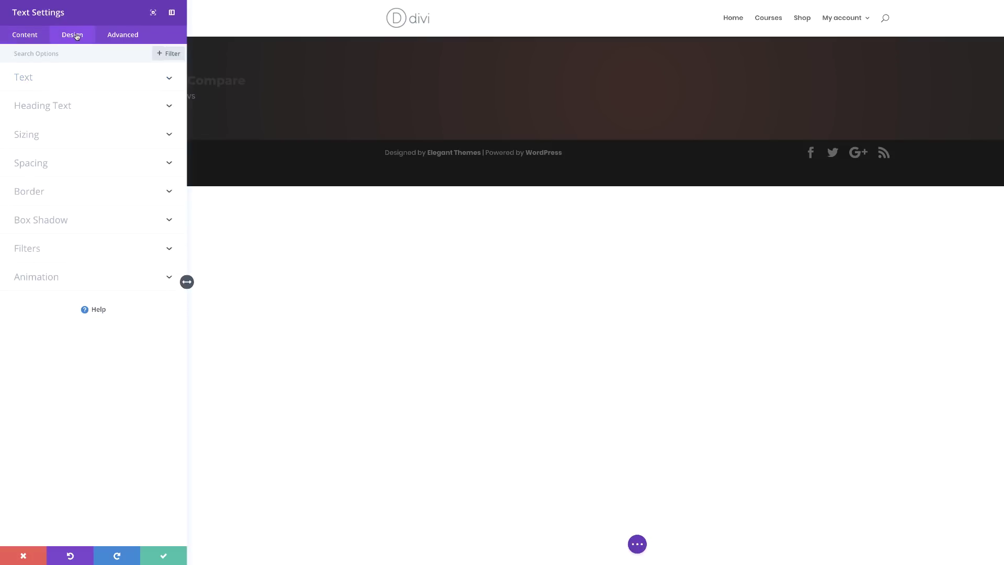
pyautogui.click(33, 82)
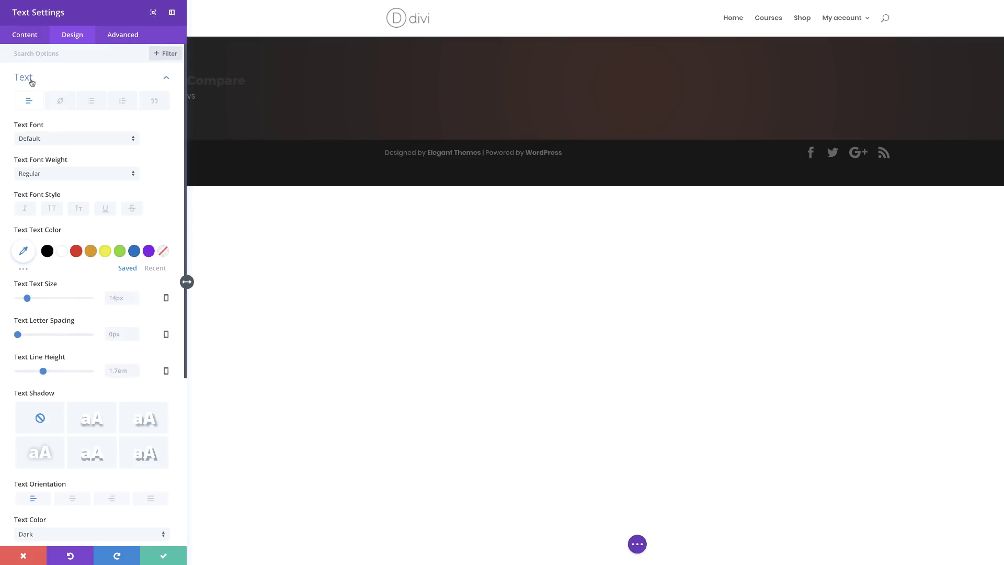
pyautogui.click(59, 140)
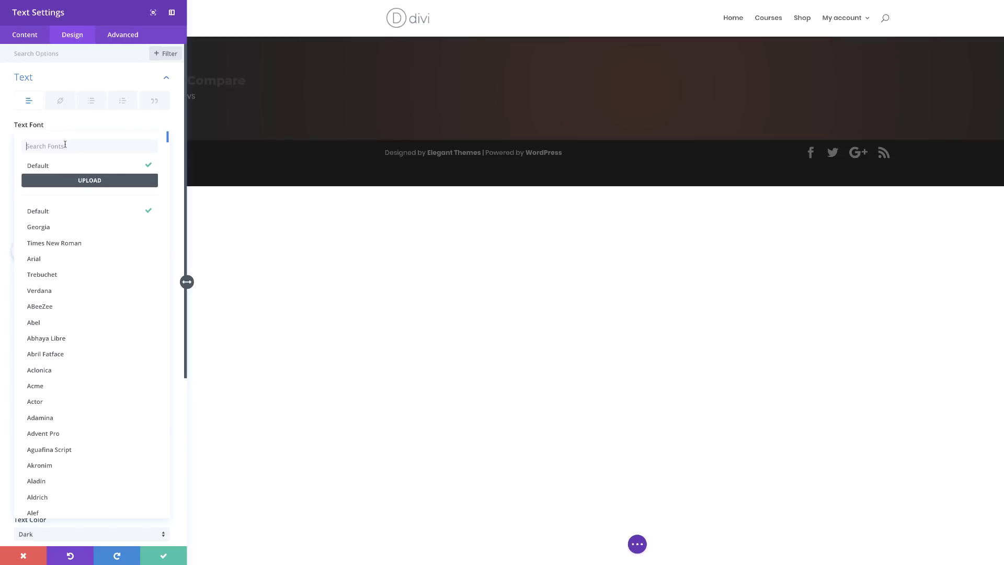
pyautogui.write('monst')
pyautogui.press('BackSpace')
pyautogui.press('BackSpace')
pyautogui.press('BackSpace')
pyautogui.click(53, 387)
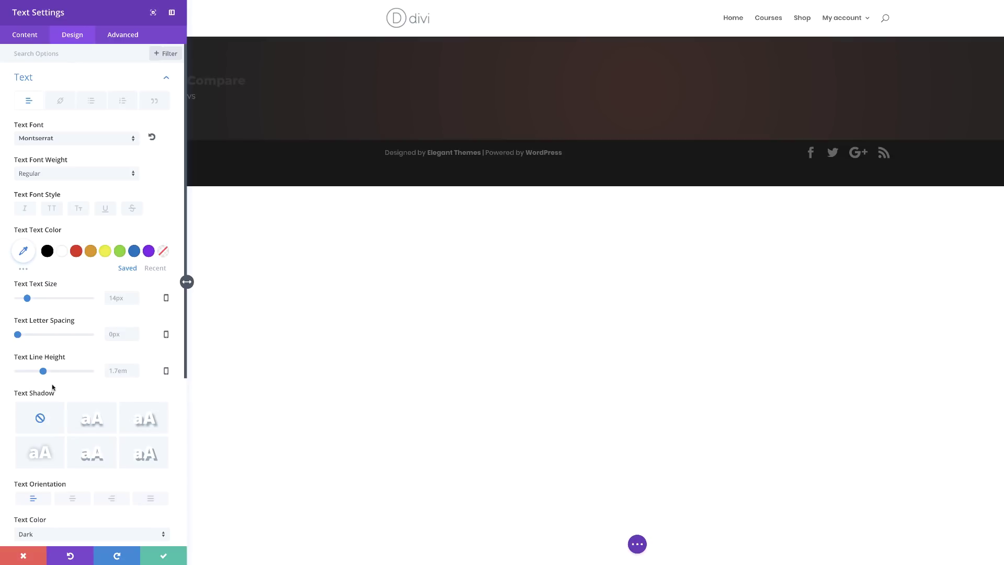
# - Make the body text Ultra Bold and apply the uppercase font style
pyautogui.click(74, 173)
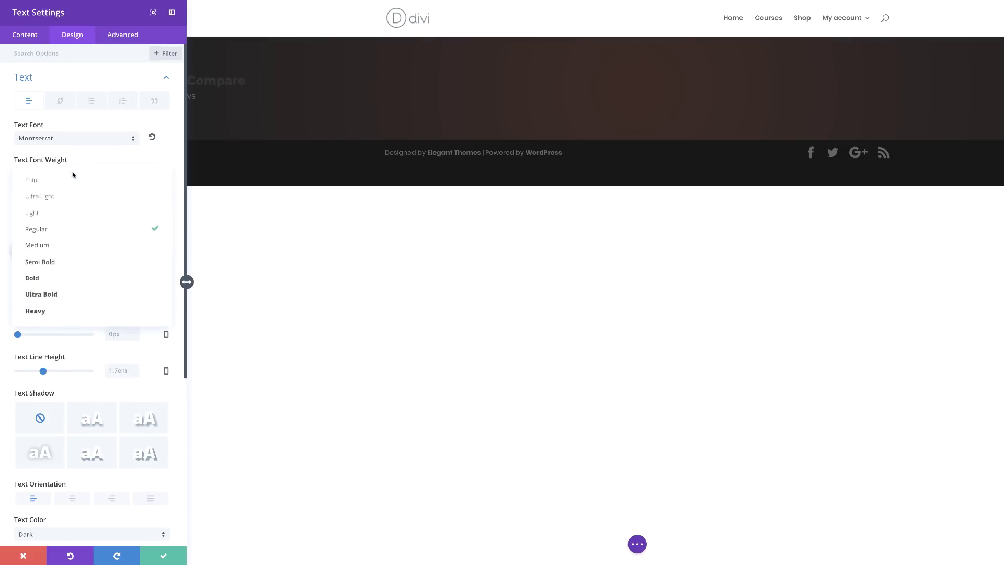
pyautogui.click(73, 298)
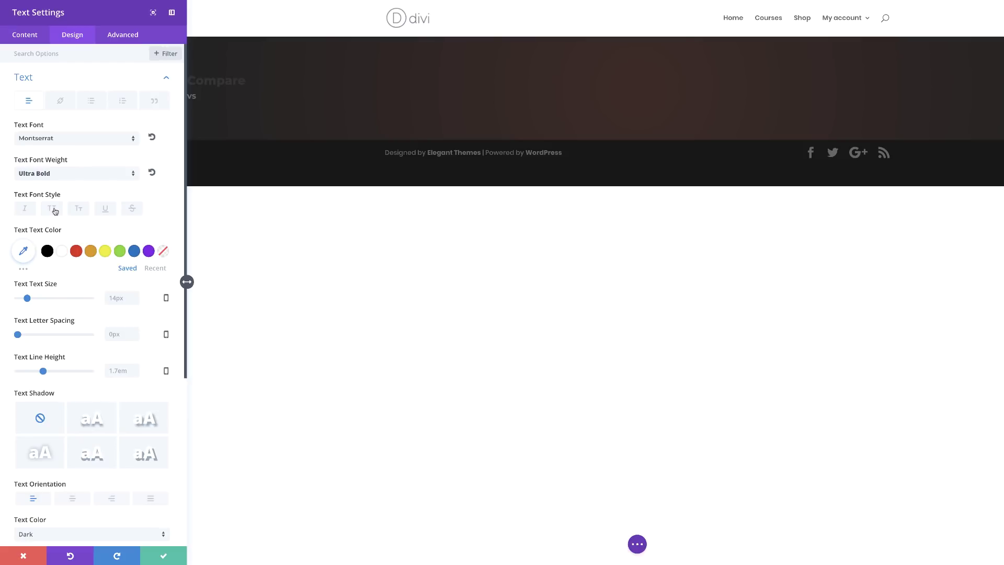
pyautogui.click(54, 208)
# - Set the body text colour to semi-transparent white, rgba(255,255,255,0.3)
pyautogui.click(24, 252)
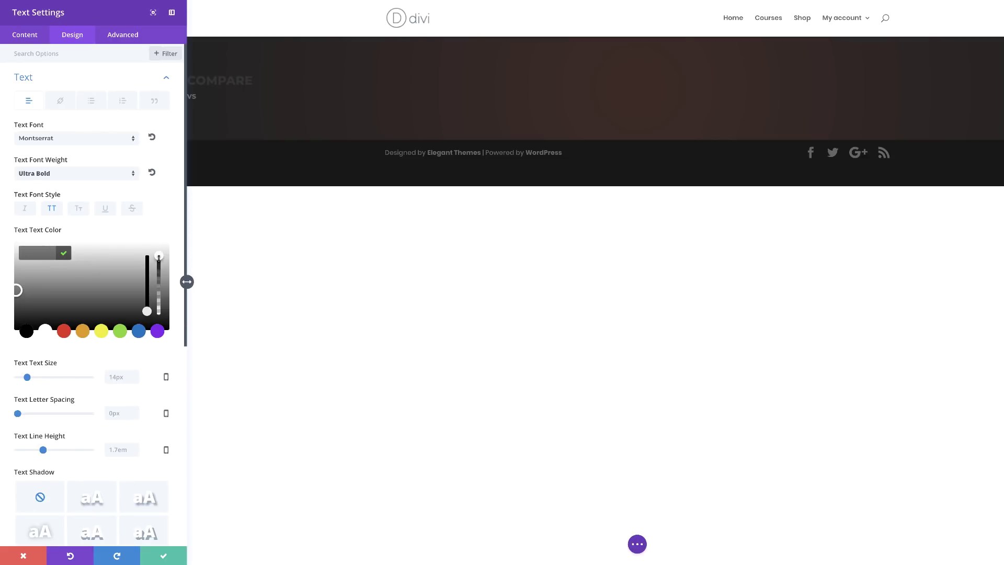
pyautogui.click(158, 257)
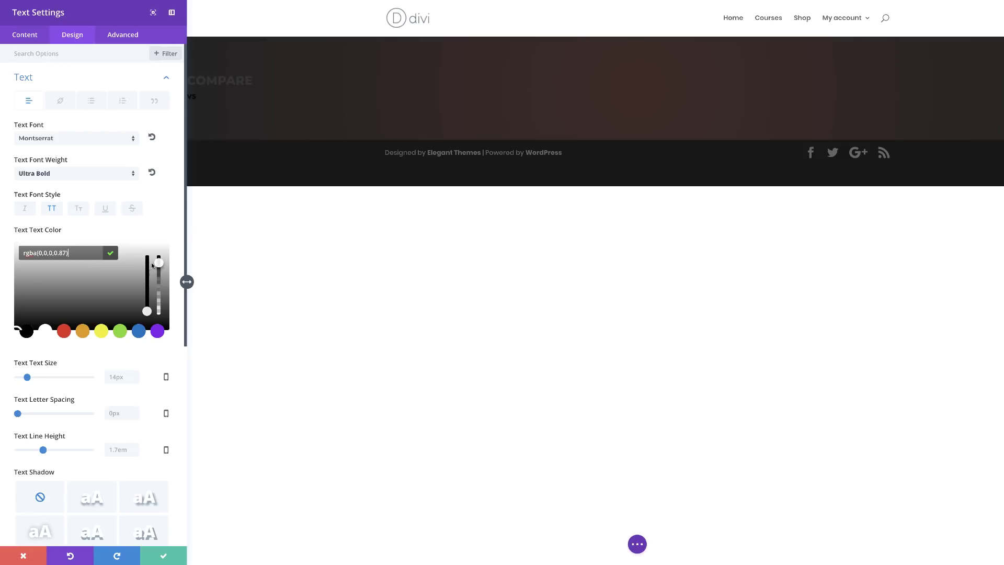
pyautogui.moveTo(161, 271); pyautogui.dragTo(159, 268)
pyautogui.write('255,255,255,0.3')
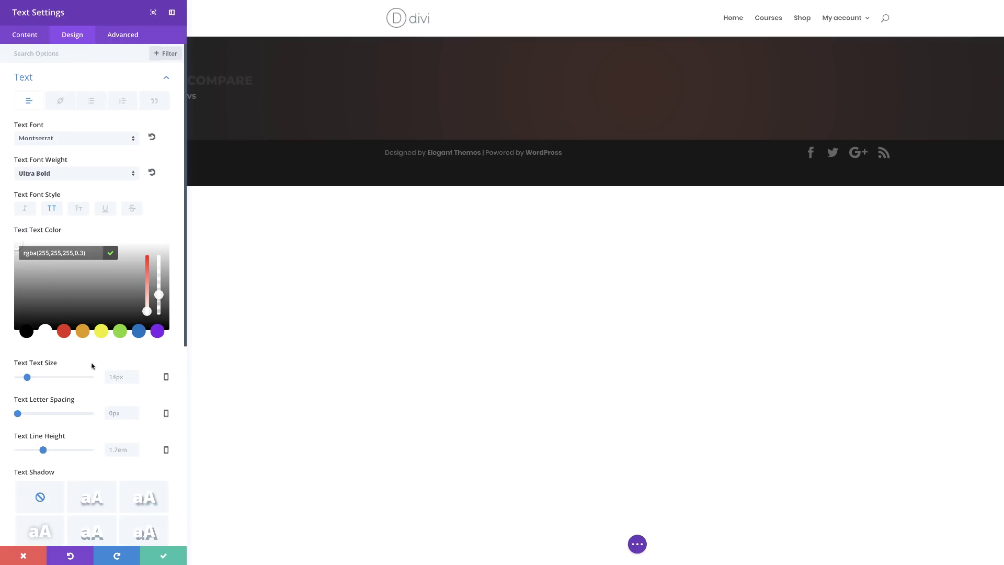
# - Set the body text size to 3vw and line height to 1.8em, with centred text orientation
pyautogui.click(115, 380)
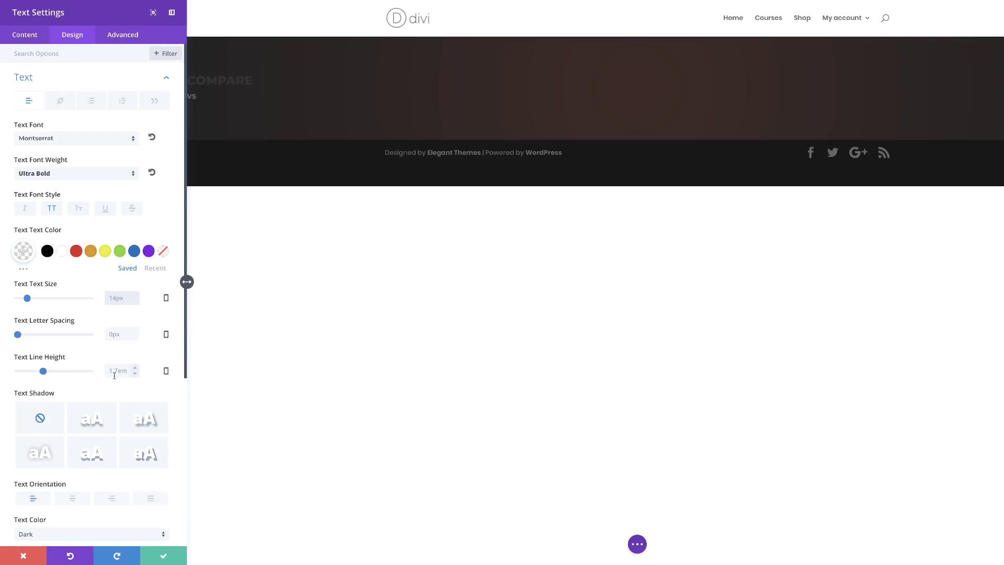
pyautogui.write('3vw')
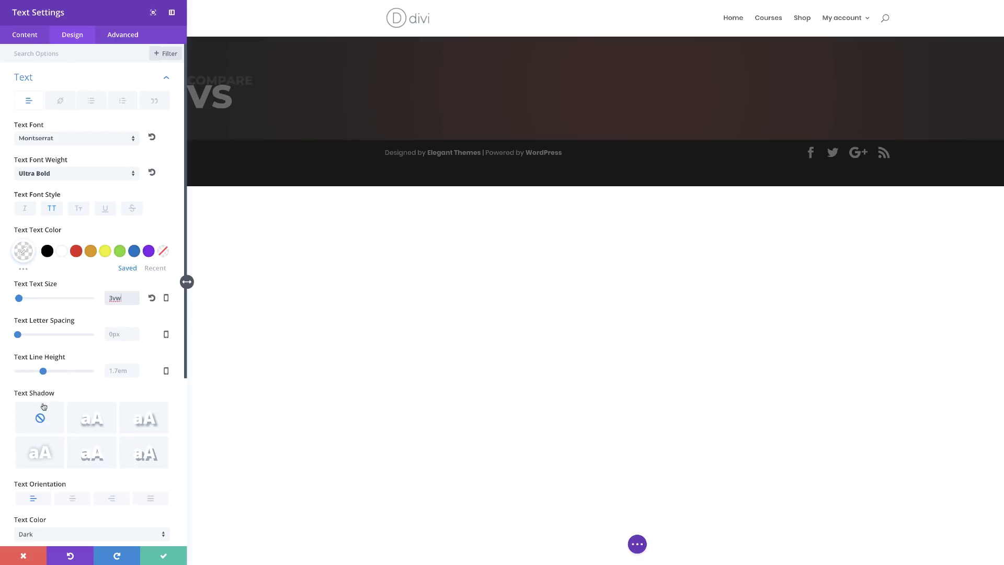
pyautogui.moveTo(43, 371); pyautogui.dragTo(47, 372)
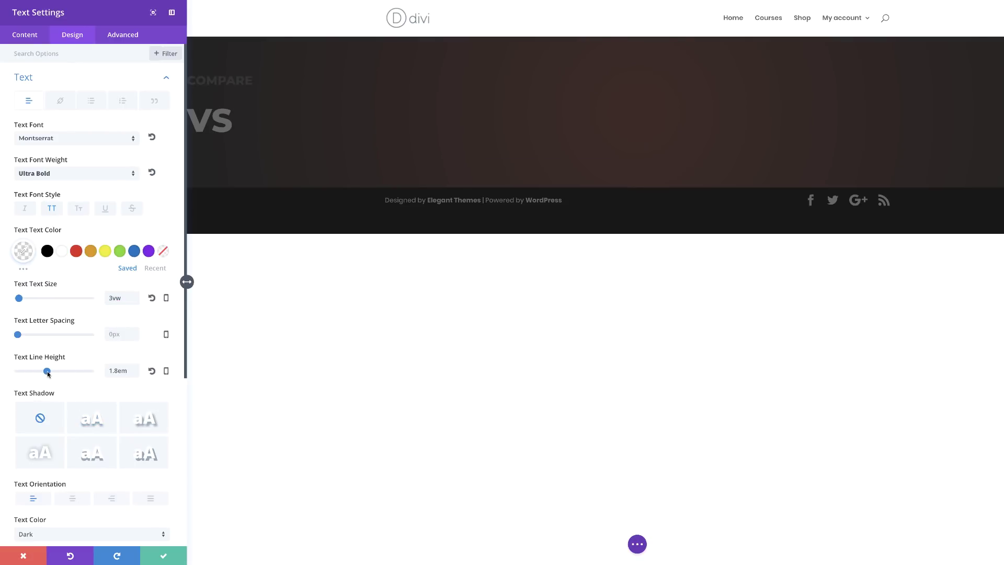
pyautogui.click(74, 499)
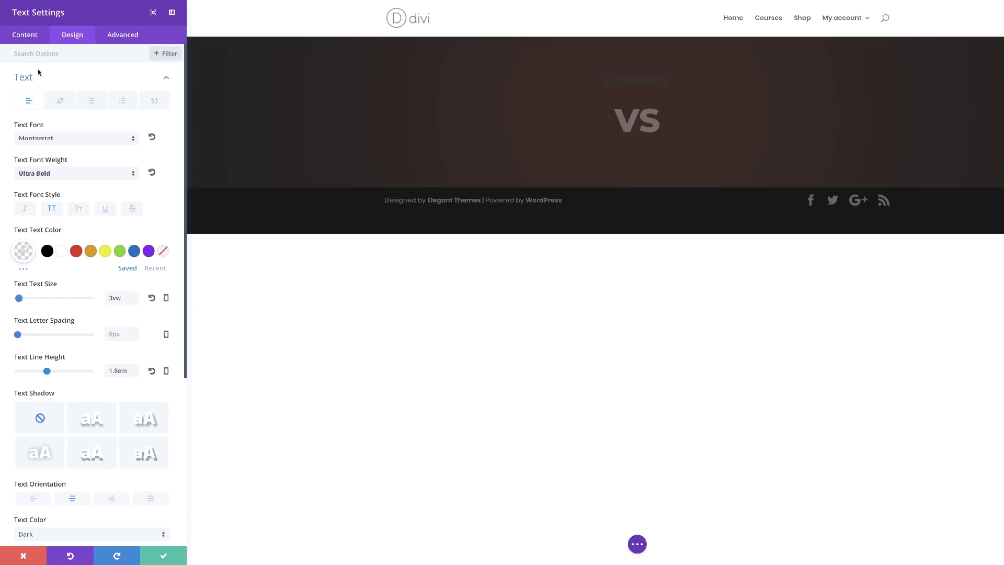
# - Style Heading 2 in Montserrat with a text size of 13vw and letter spacing of 1vw
pyautogui.scroll(-3, 98, 224)
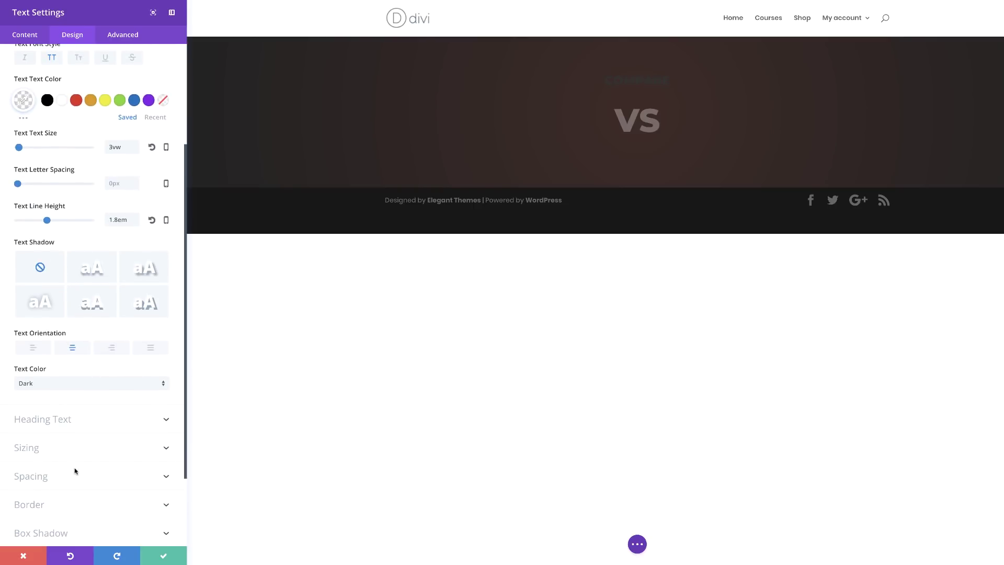
pyautogui.click(59, 425)
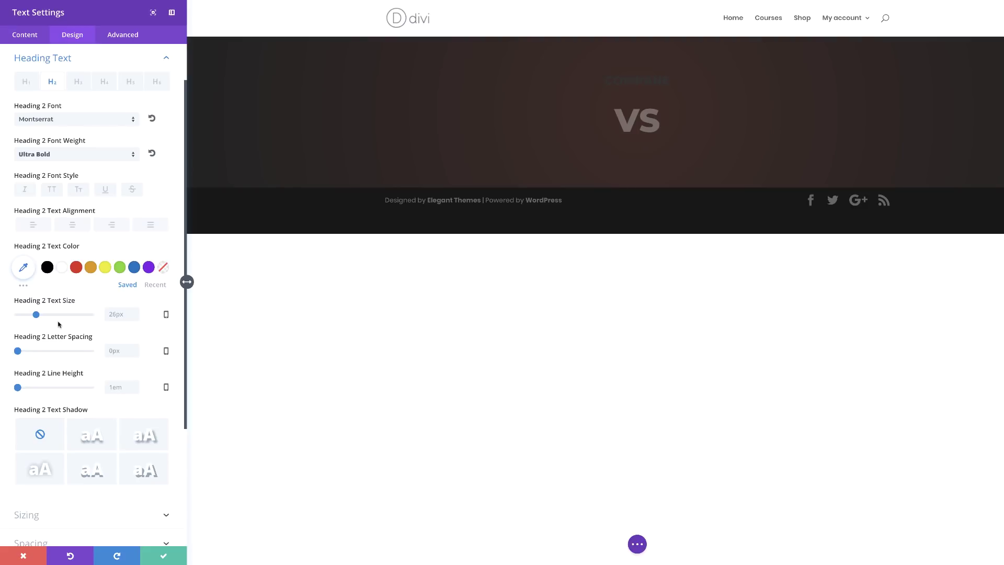
pyautogui.click(114, 314)
pyautogui.write('13vw')
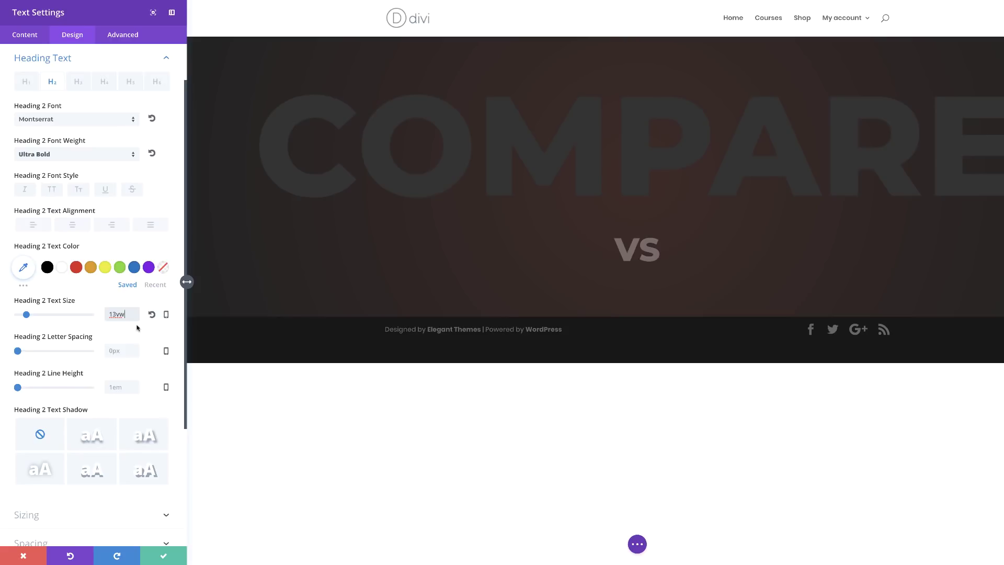
pyautogui.press('Tab')
pyautogui.write('1vw')
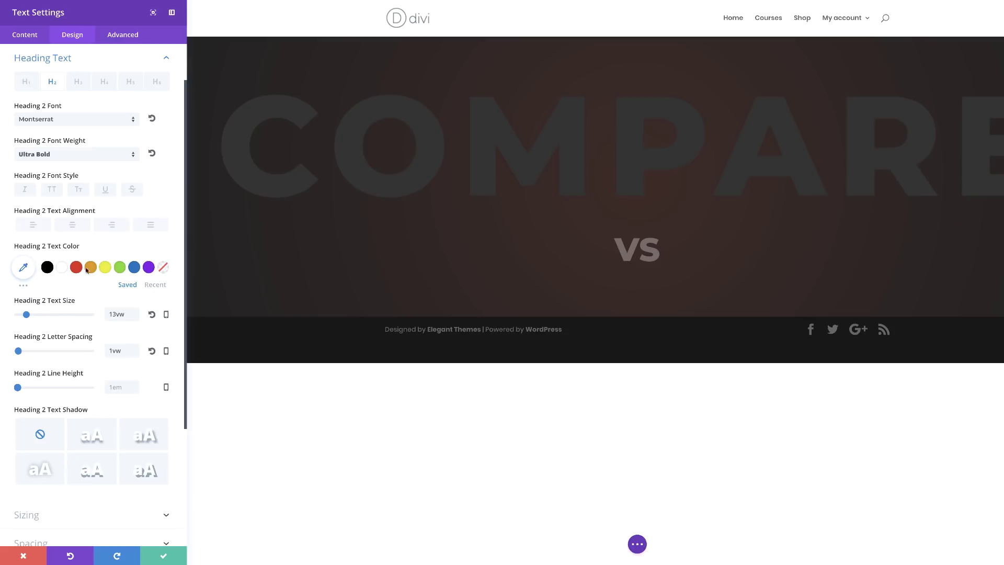
# - Set the Heading 2 text colour to rgba(255,255,255,0.3)
pyautogui.click(23, 268)
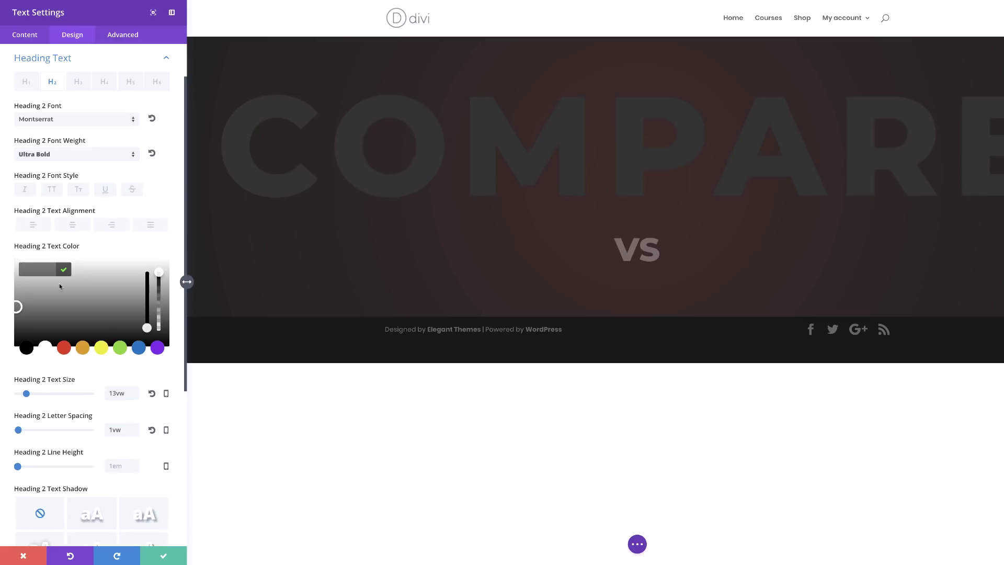
pyautogui.moveTo(159, 274); pyautogui.dragTo(159, 280)
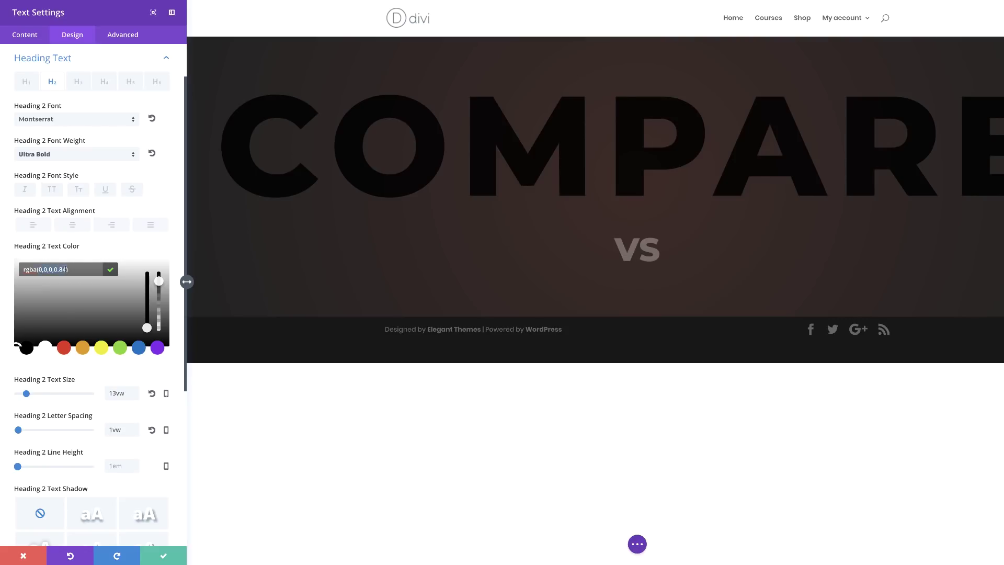
pyautogui.write('rgba(255,255,255,0.3)')
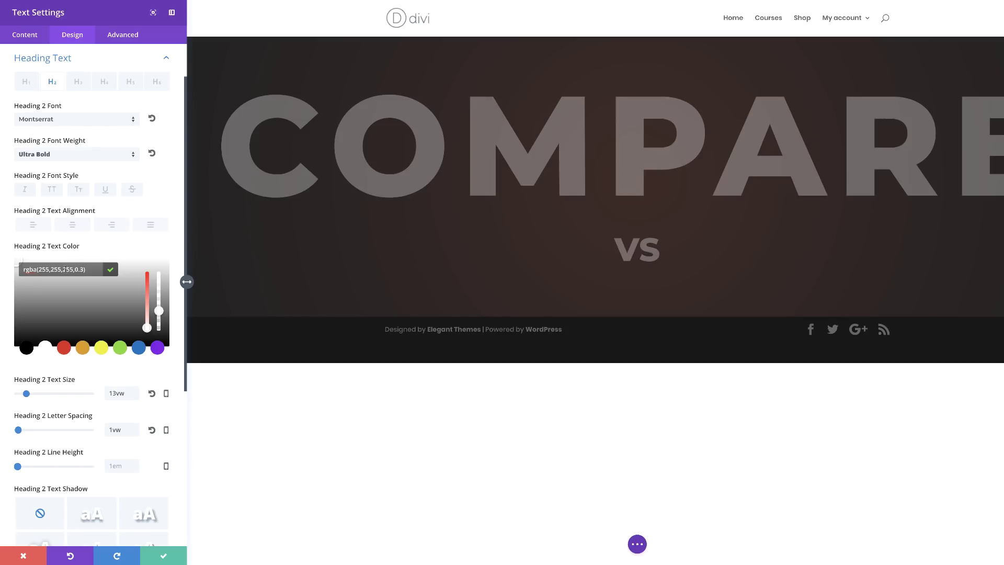
# - Change the Heading 2 font weight to Light
pyautogui.click(103, 156)
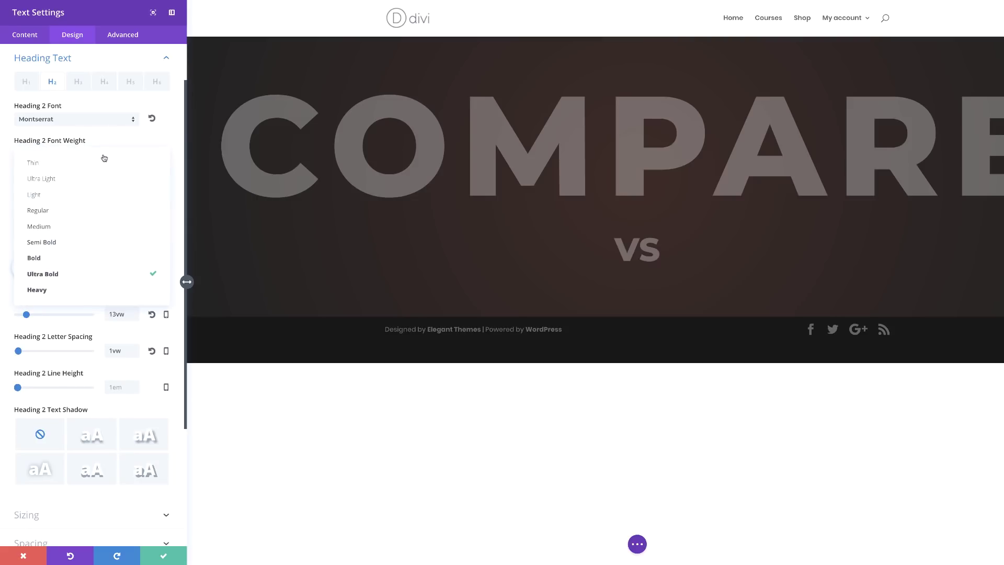
pyautogui.click(64, 197)
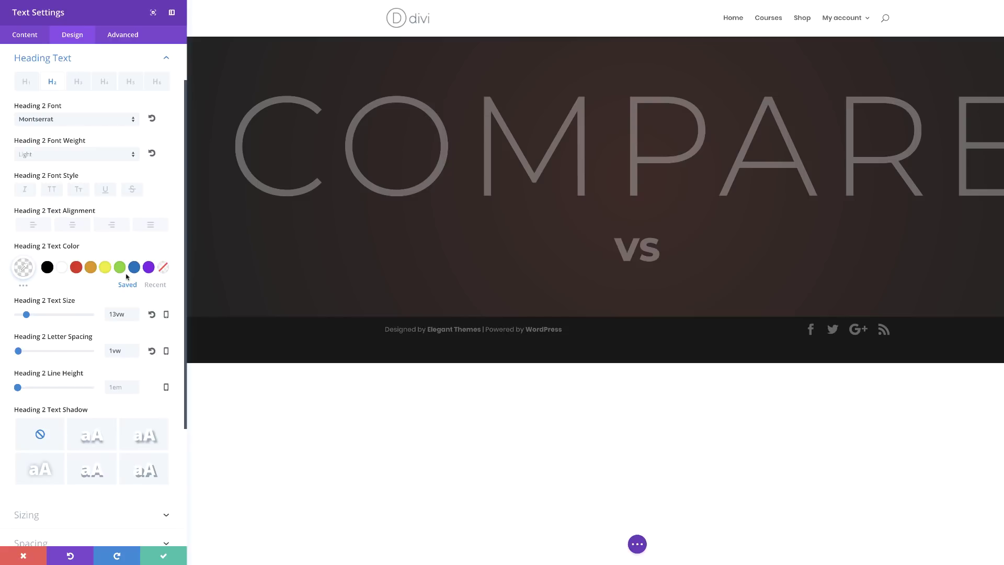
pyautogui.scroll(-1, 126, 277)
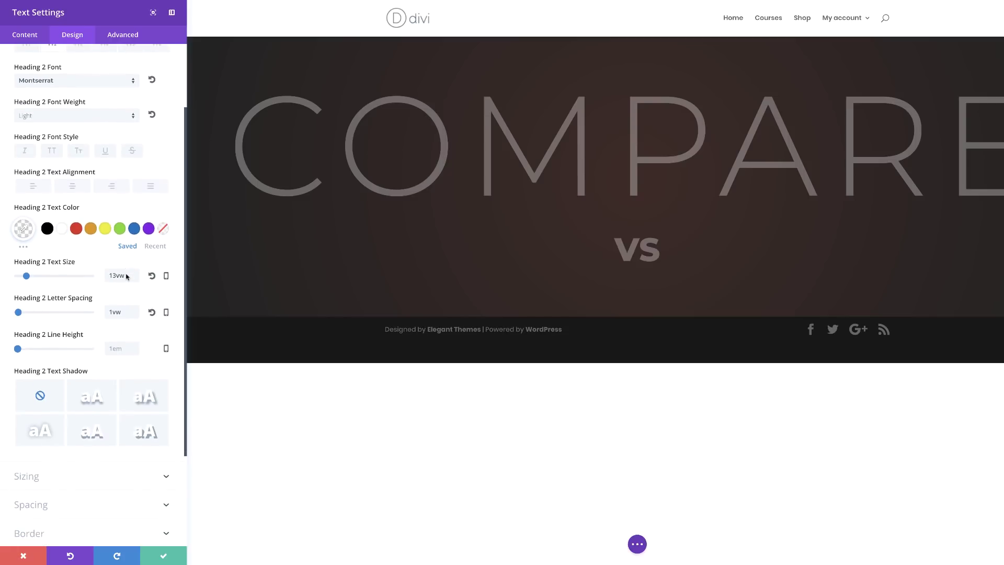
pyautogui.scroll(2, 127, 275)
# - Find the text module's margin options, set a bottom margin of -13vw, and save the module
pyautogui.click(81, 53)
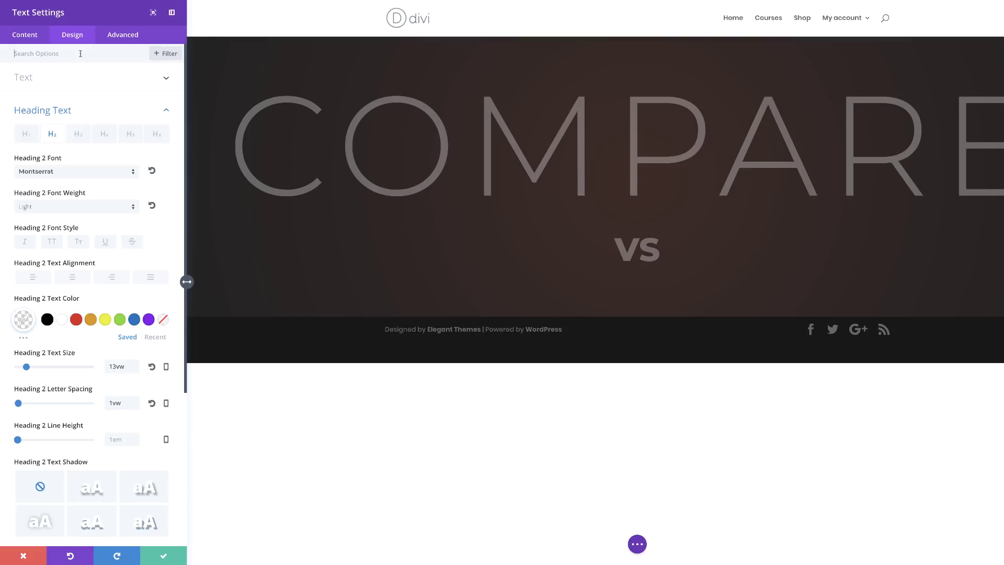
pyautogui.write('Margi')
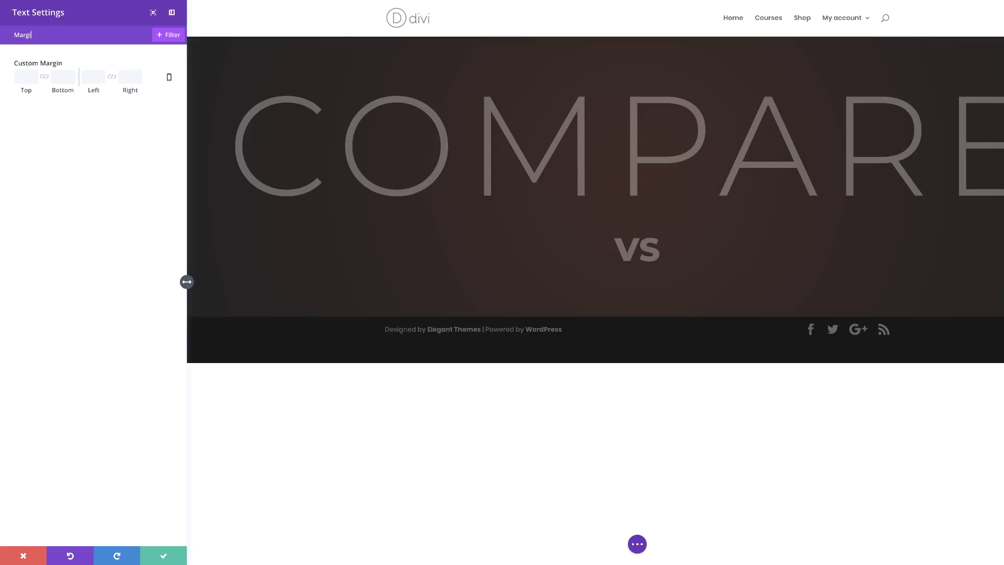
pyautogui.click(62, 78)
pyautogui.write('13vw')
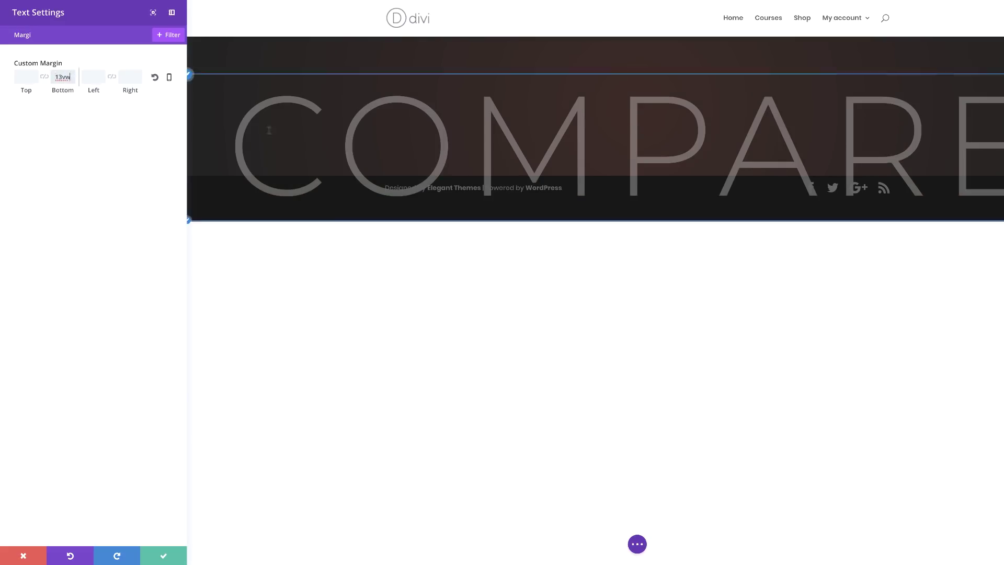
pyautogui.click(160, 552)
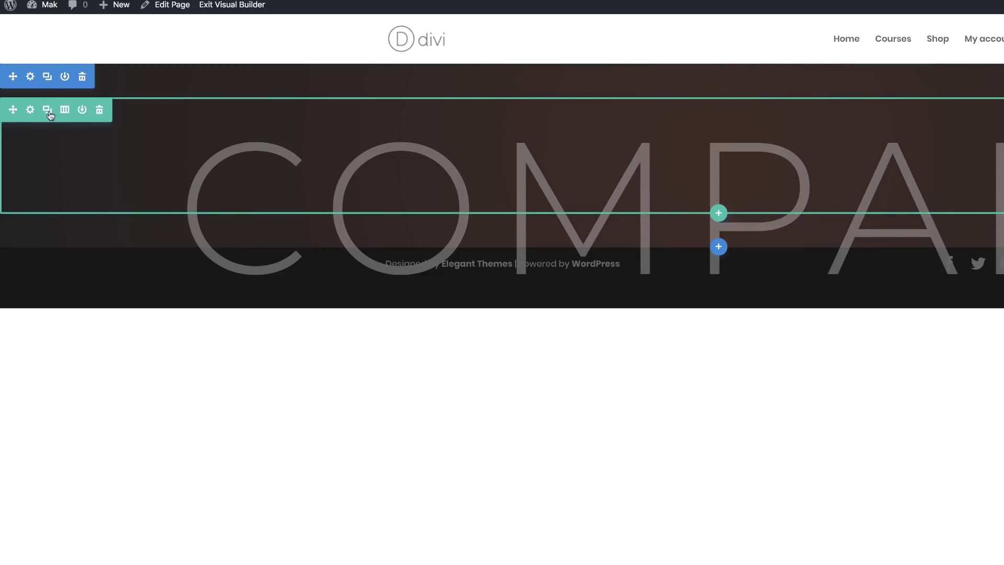
# - Duplicate the row holding the heading and delete the Text module from the copy
pyautogui.click(47, 110)
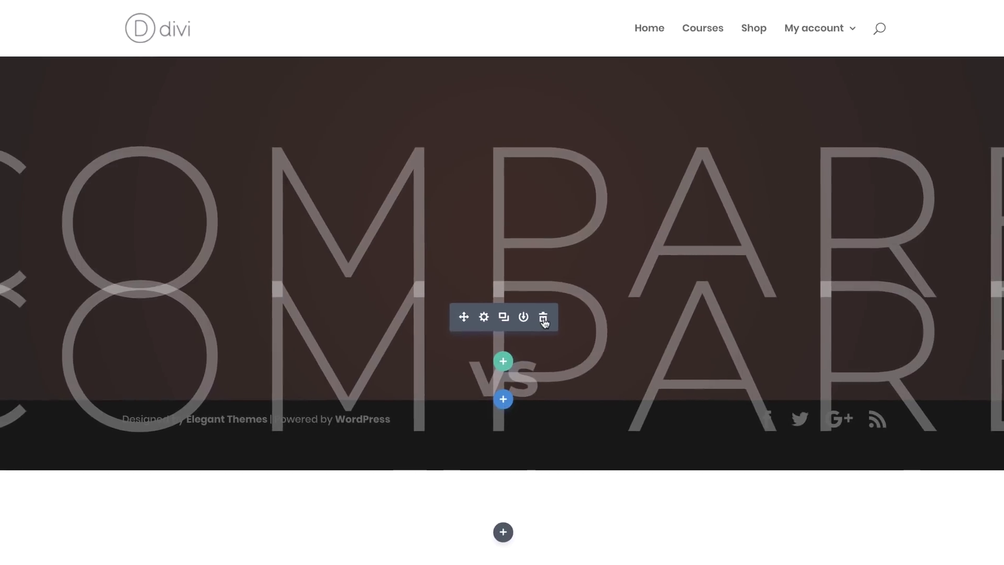
pyautogui.click(544, 318)
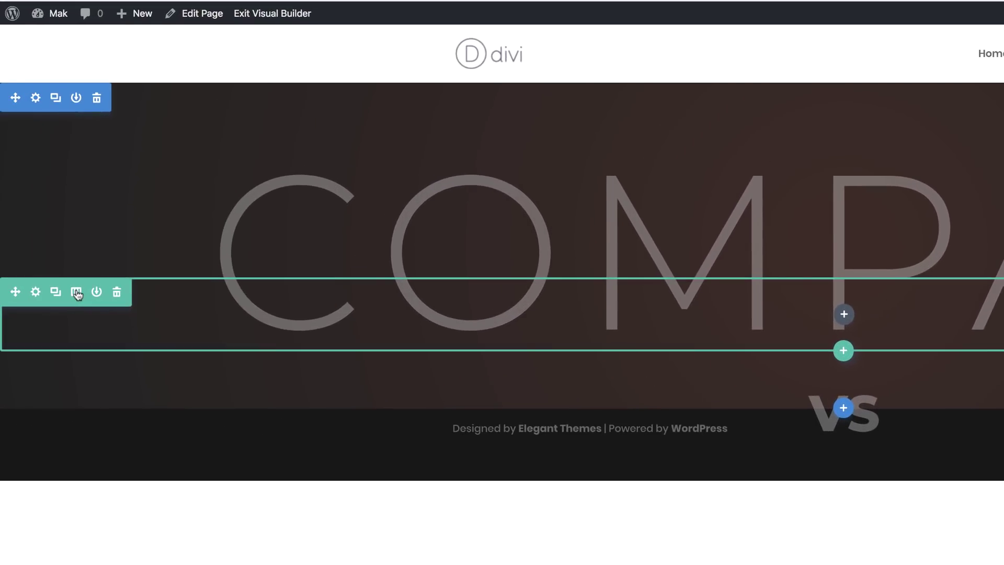
# - Change the empty duplicated row to a layout of two equal columns
pyautogui.click(76, 292)
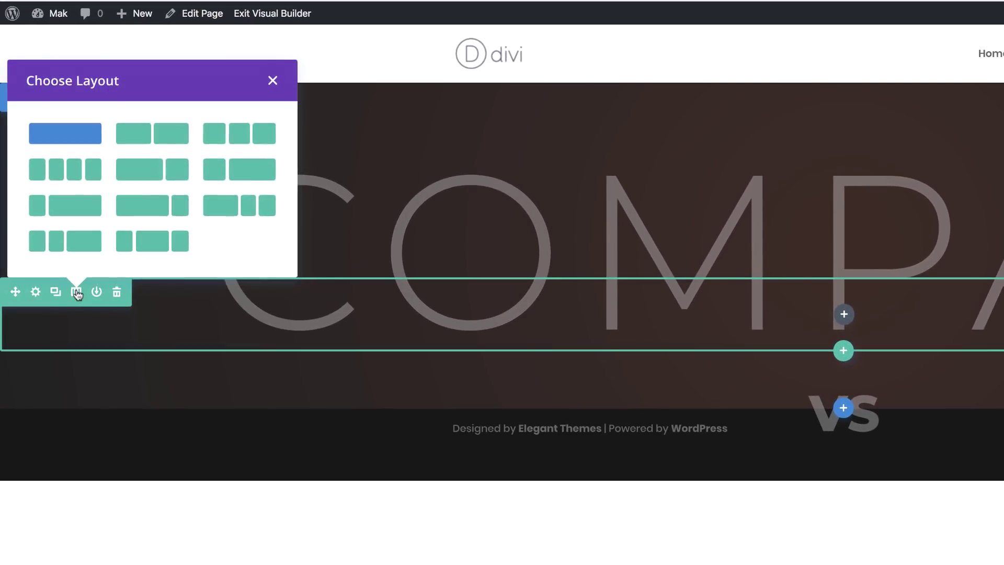
pyautogui.click(166, 136)
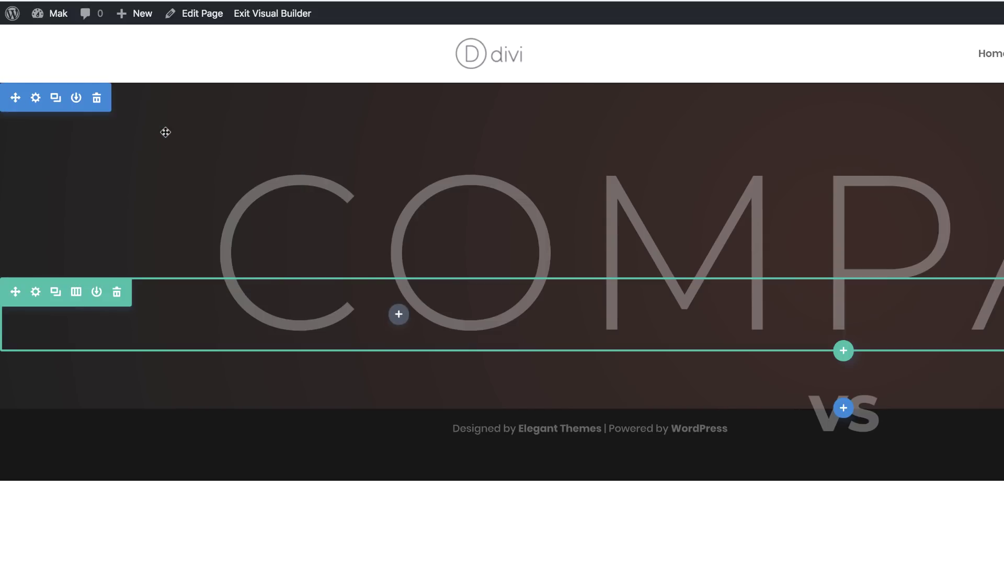
# - Enable a custom gutter width for the two-column row and set it to 1
pyautogui.click(36, 292)
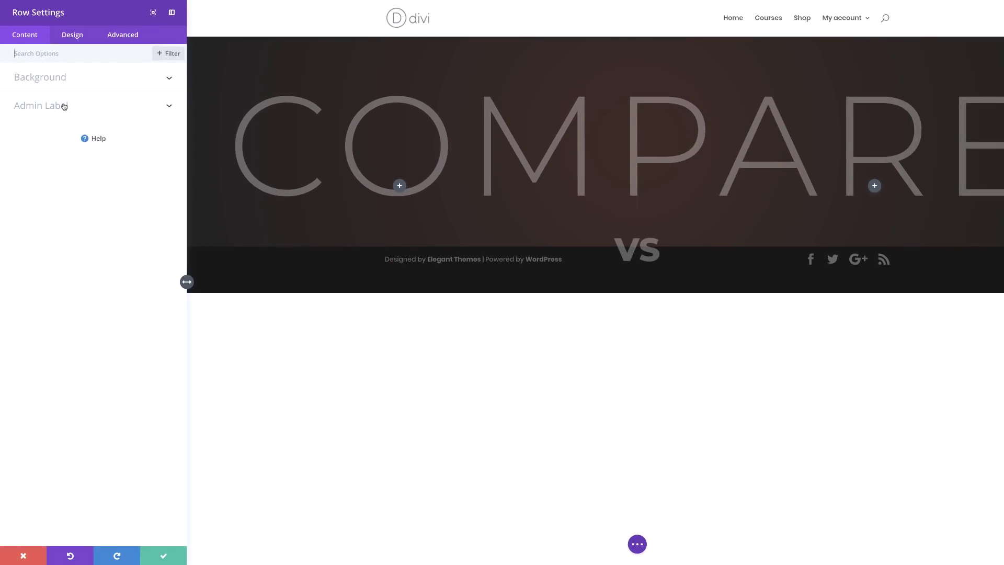
pyautogui.click(84, 36)
pyautogui.click(49, 136)
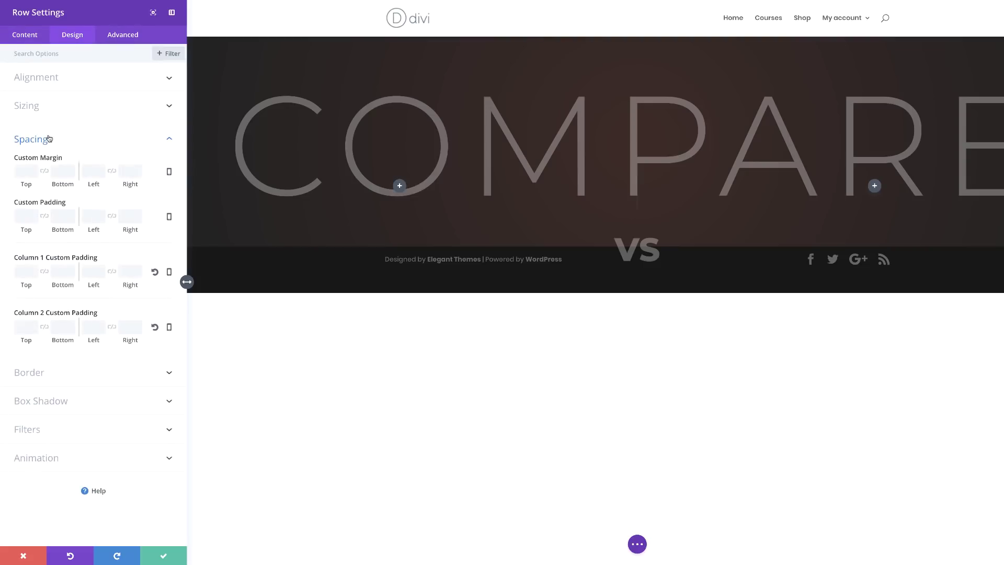
pyautogui.click(35, 107)
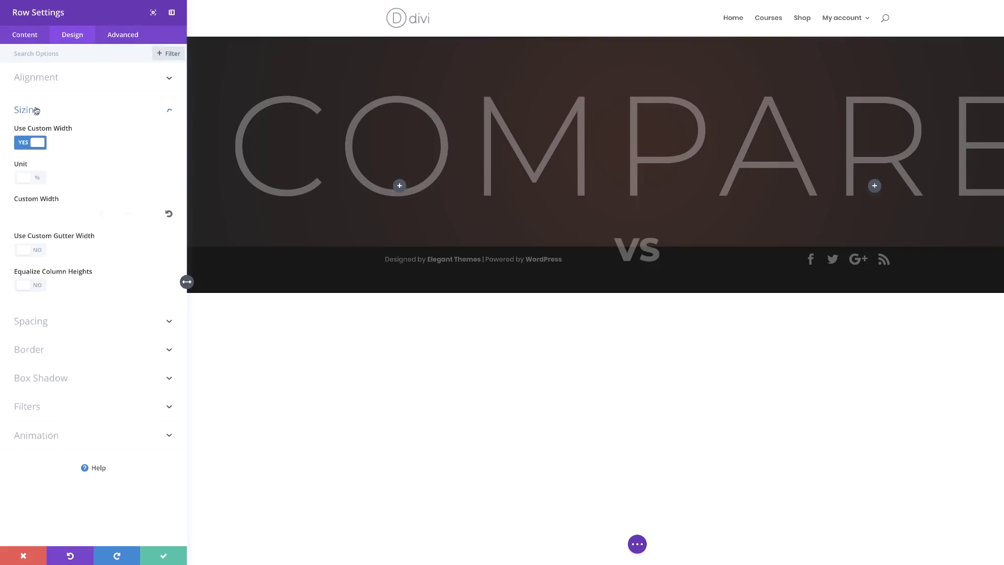
pyautogui.click(43, 250)
pyautogui.moveTo(74, 288); pyautogui.dragTo(16, 287)
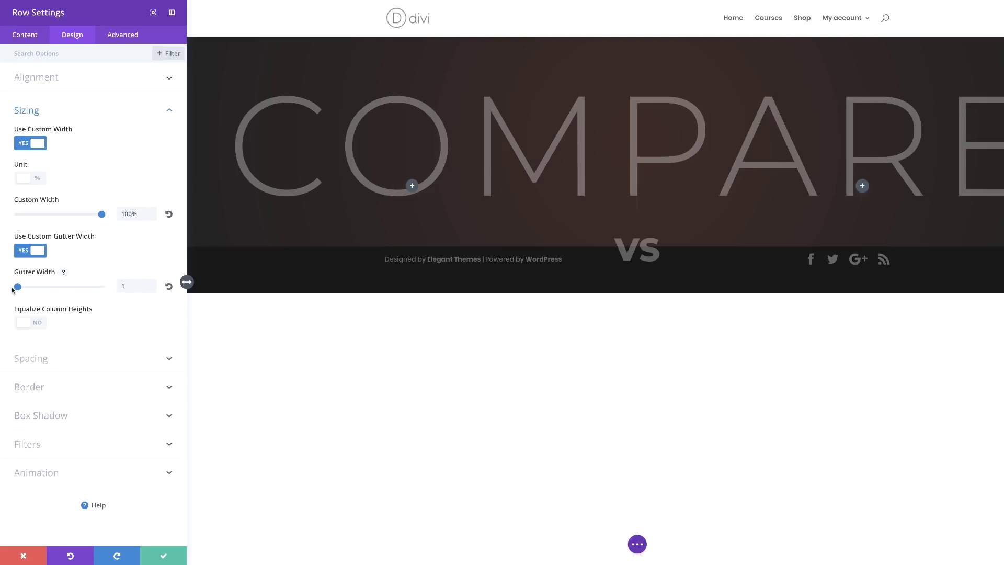
# - Set the two-column row's column 1 right padding and column 2 left padding to 2vw, and save the row
pyautogui.click(44, 360)
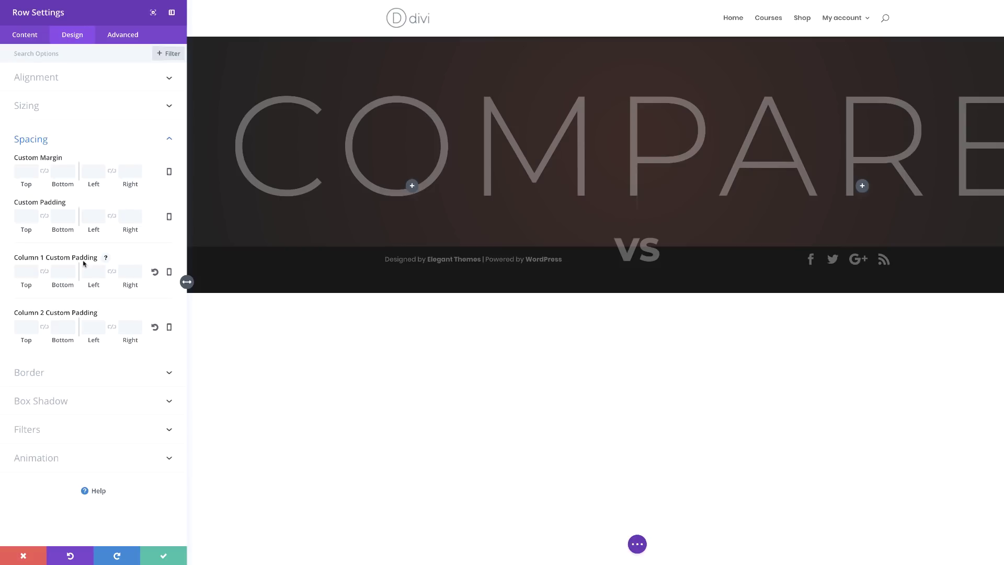
pyautogui.click(126, 270)
pyautogui.write('2vw')
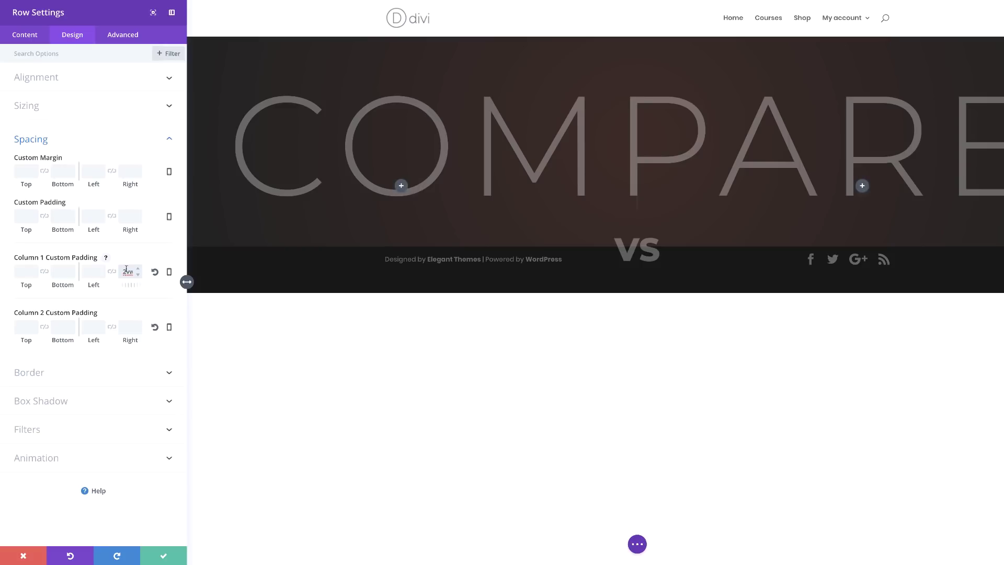
pyautogui.click(92, 328)
pyautogui.write('2vw')
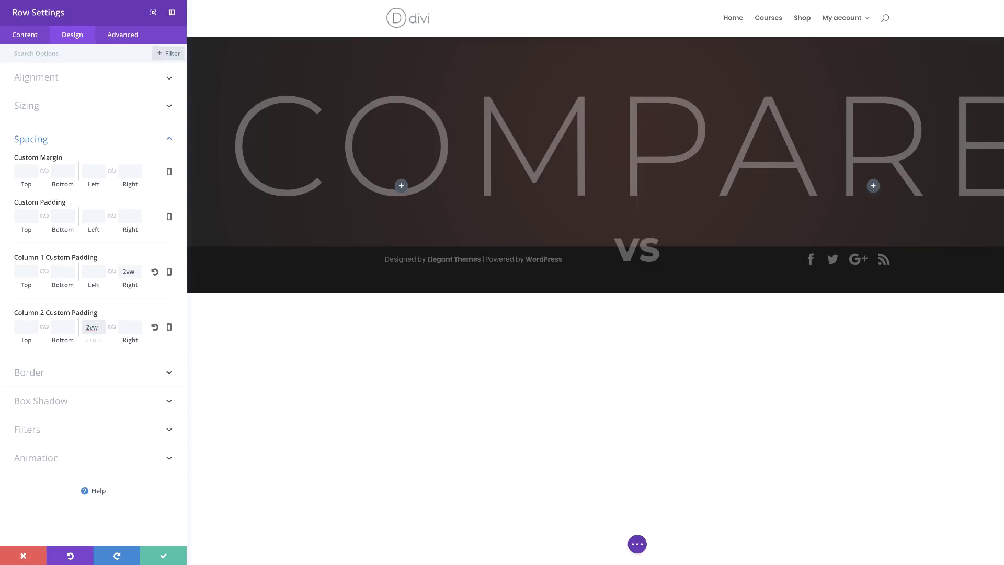
pyautogui.click(167, 555)
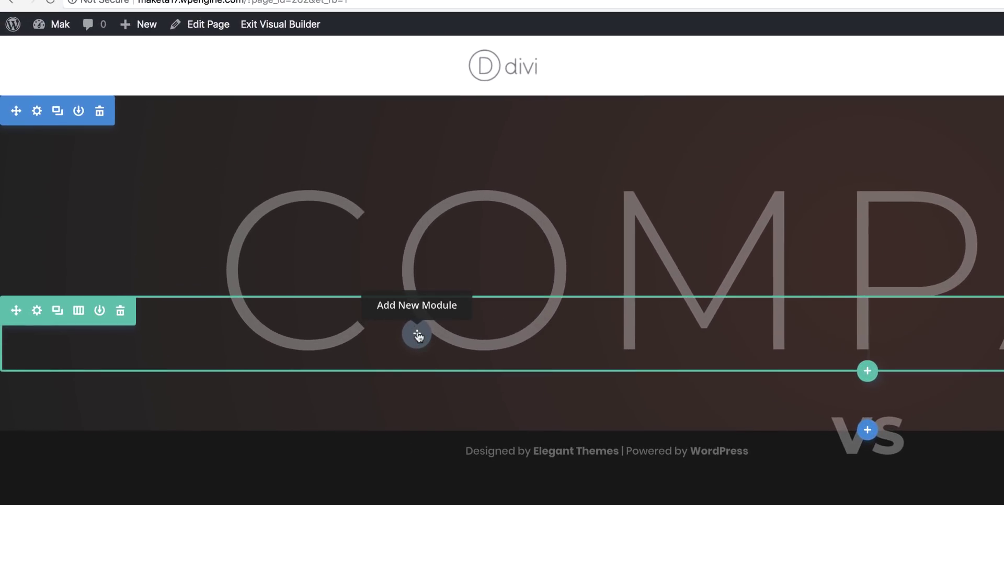
# - Insert an Image module into the first column of the two-column row
pyautogui.click(417, 334)
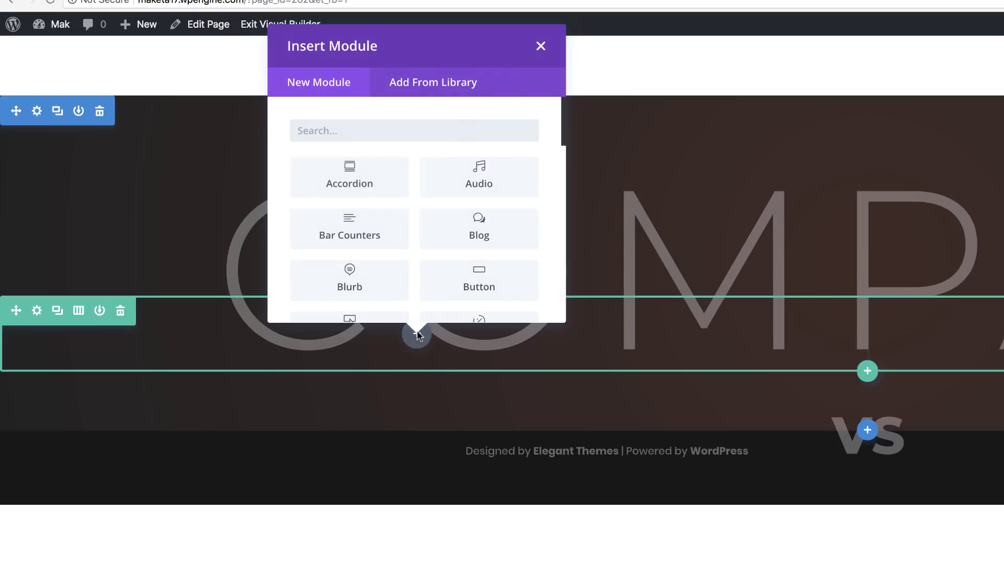
pyautogui.write('image')
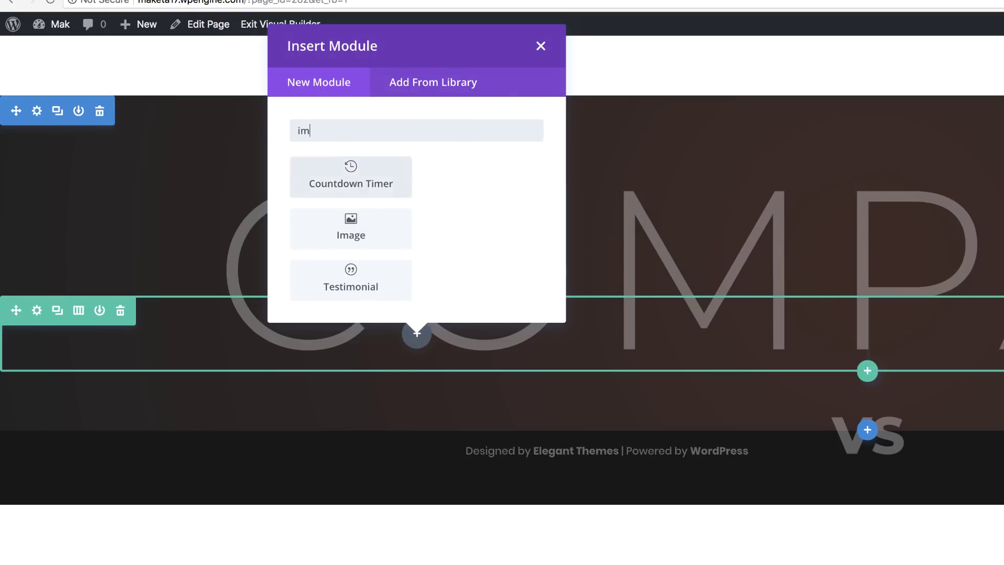
pyautogui.click(370, 183)
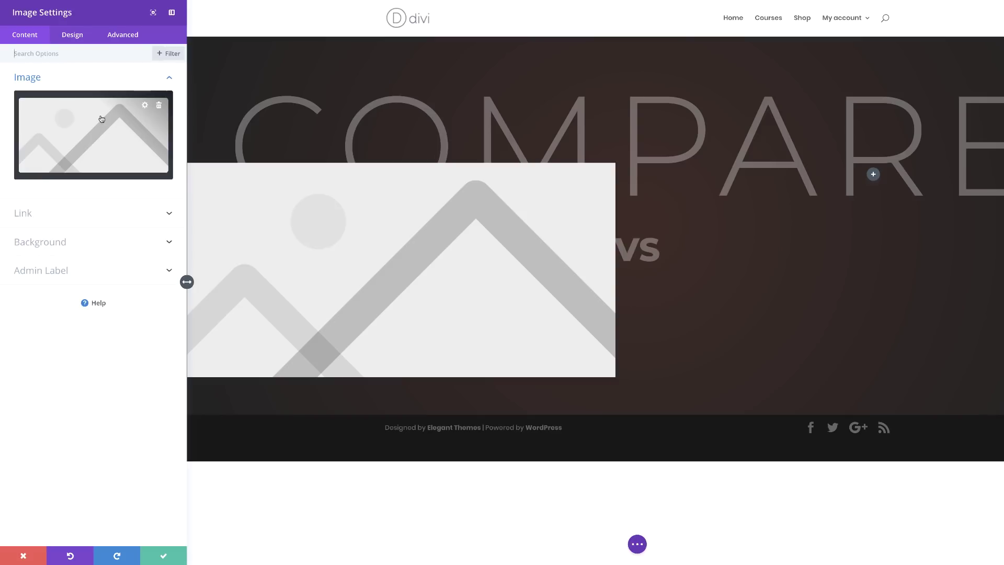
# - Replace the placeholder picture with the blue "Divi for Business" laptop mockup from the media library
pyautogui.click(159, 105)
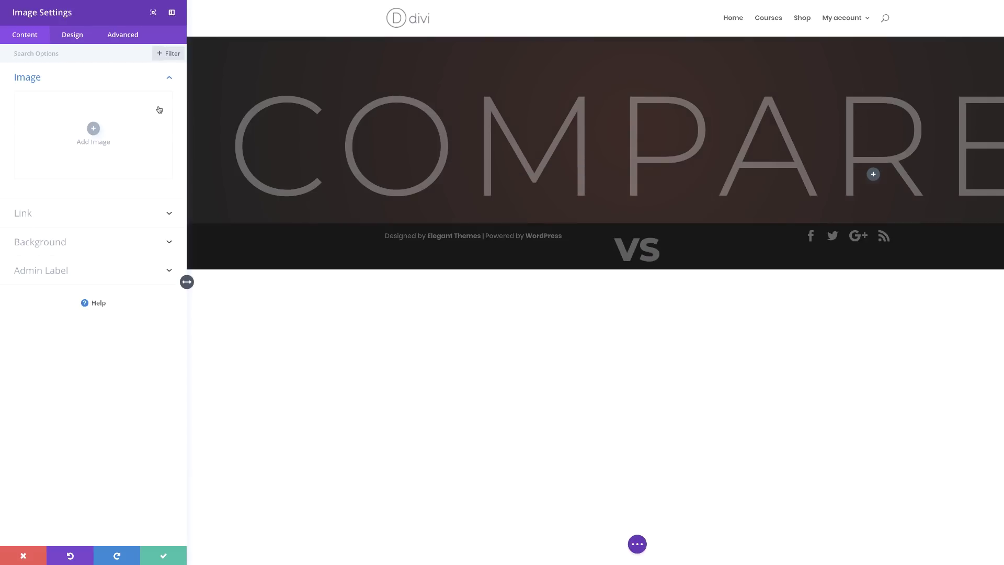
pyautogui.click(93, 128)
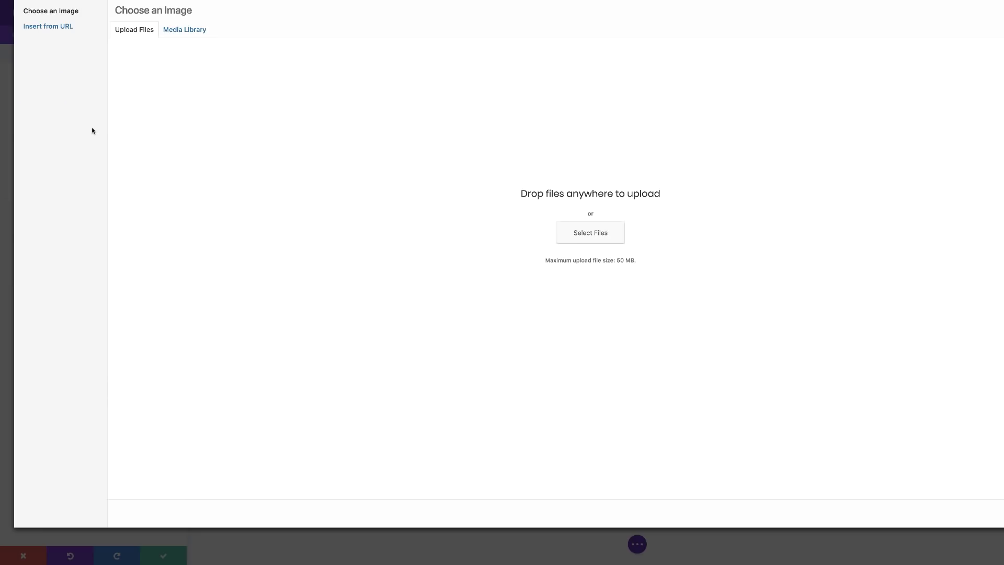
pyautogui.click(182, 31)
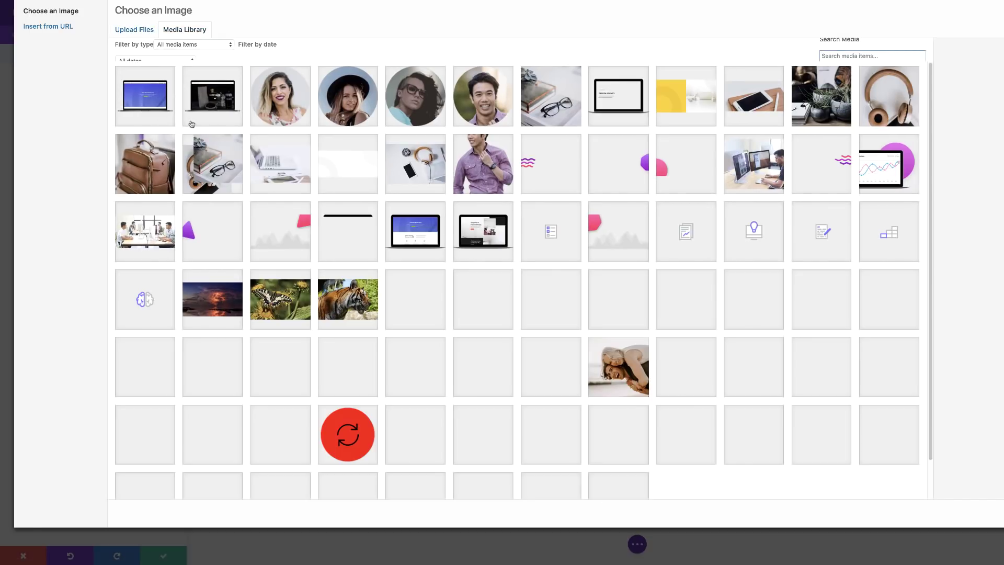
pyautogui.click(147, 101)
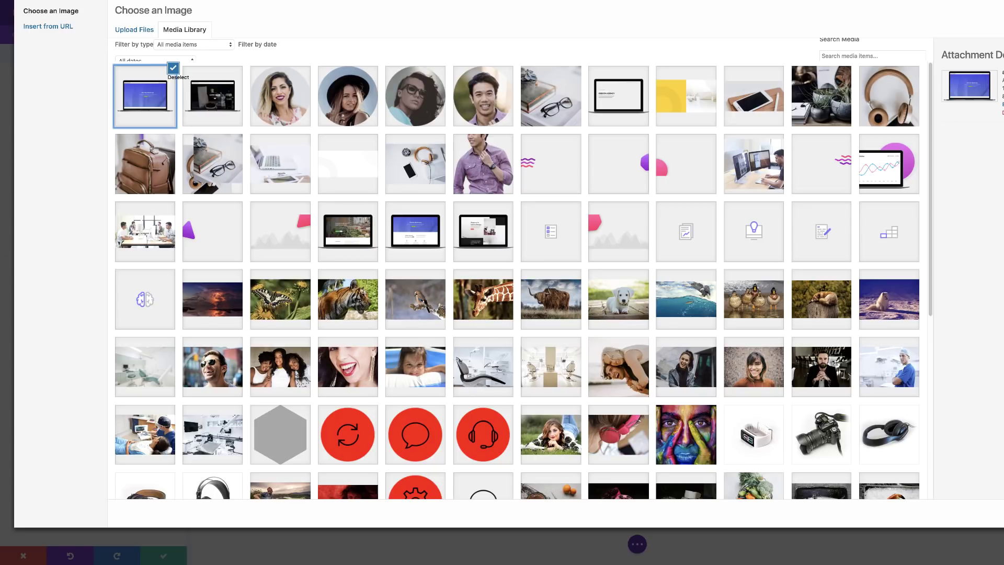
pyautogui.click(961, 513)
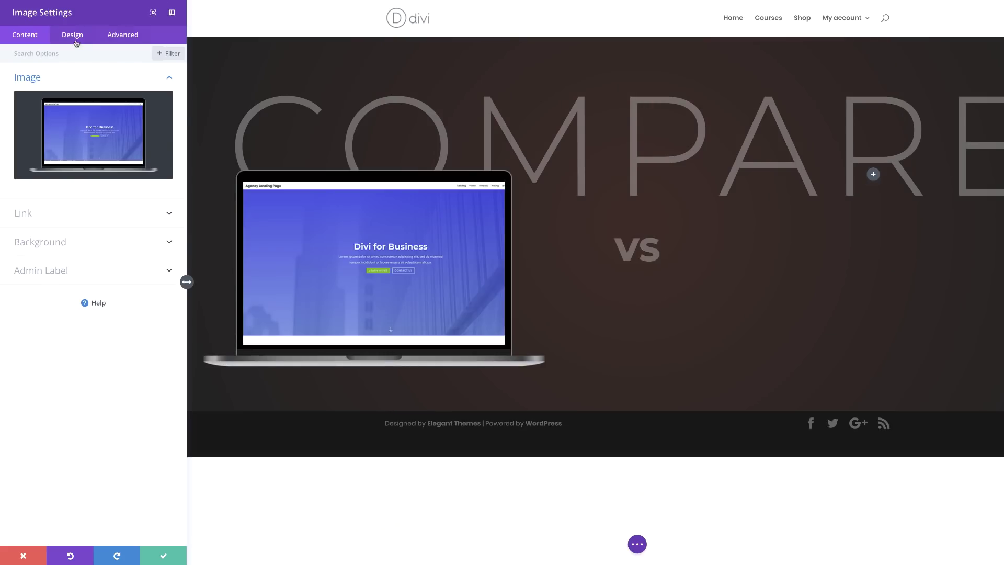
# - Align the laptop image to the right, set its width to 70%, and set the module alignment to right
pyautogui.click(76, 39)
pyautogui.click(50, 79)
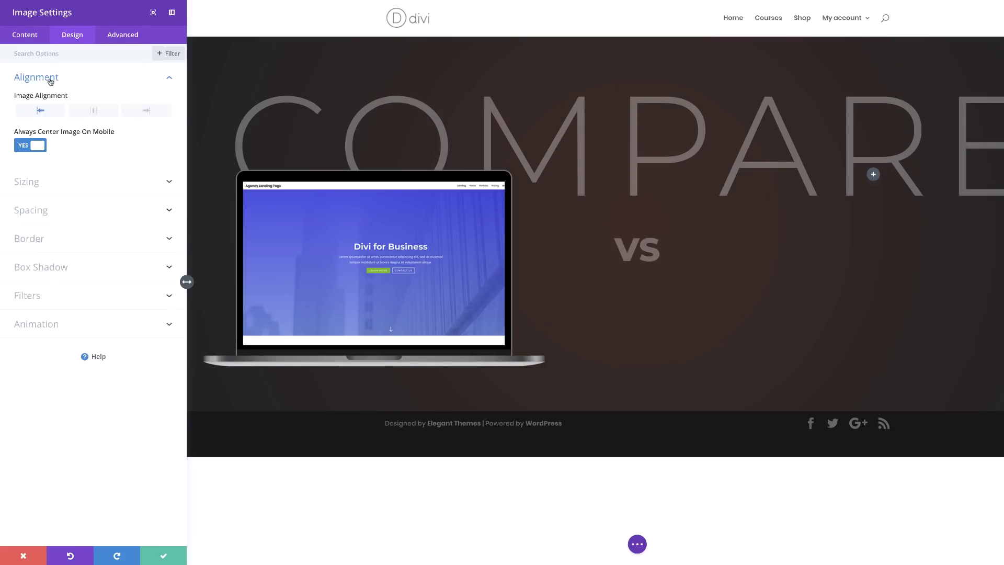
pyautogui.click(148, 113)
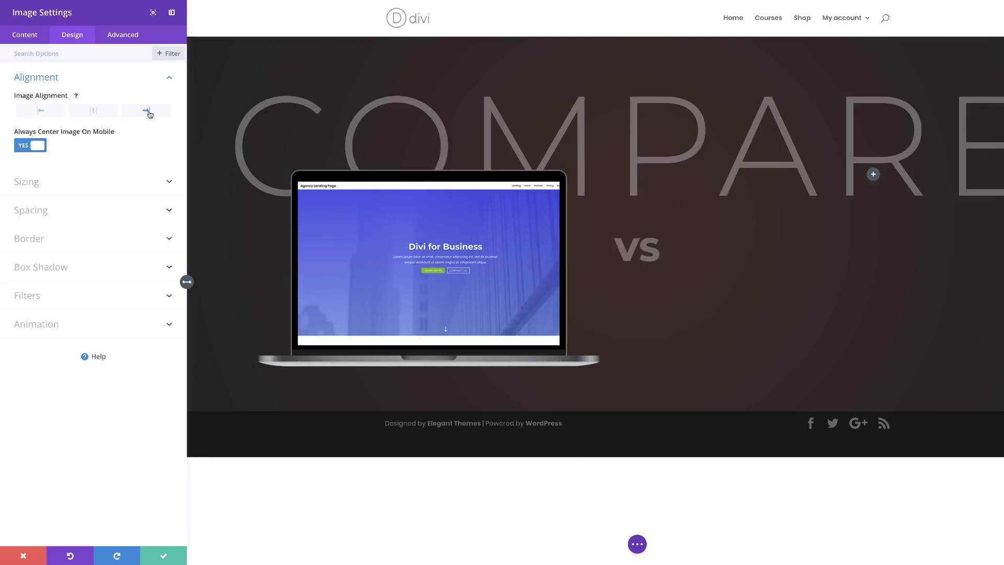
pyautogui.click(58, 188)
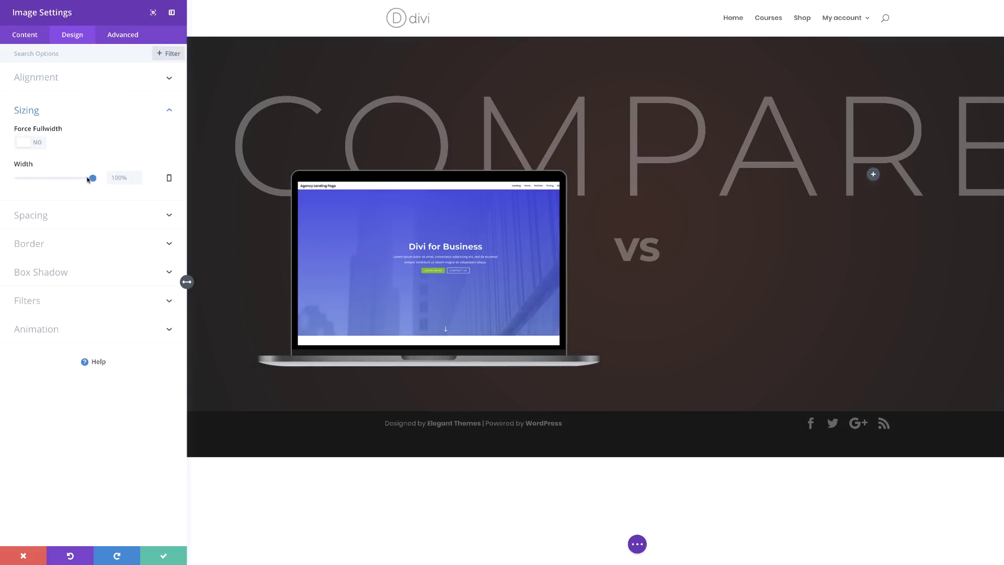
pyautogui.click(120, 178)
pyautogui.write('70')
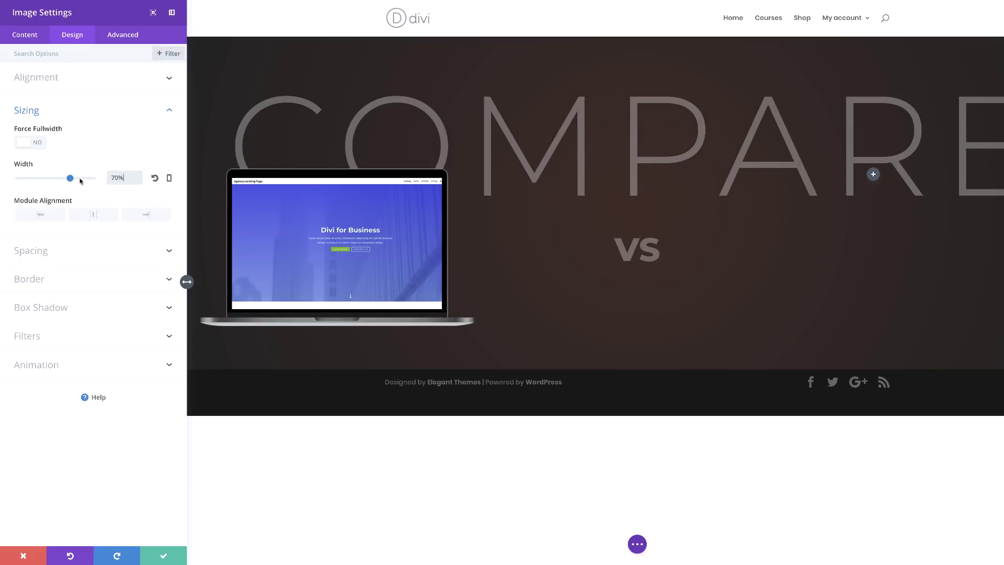
pyautogui.click(147, 215)
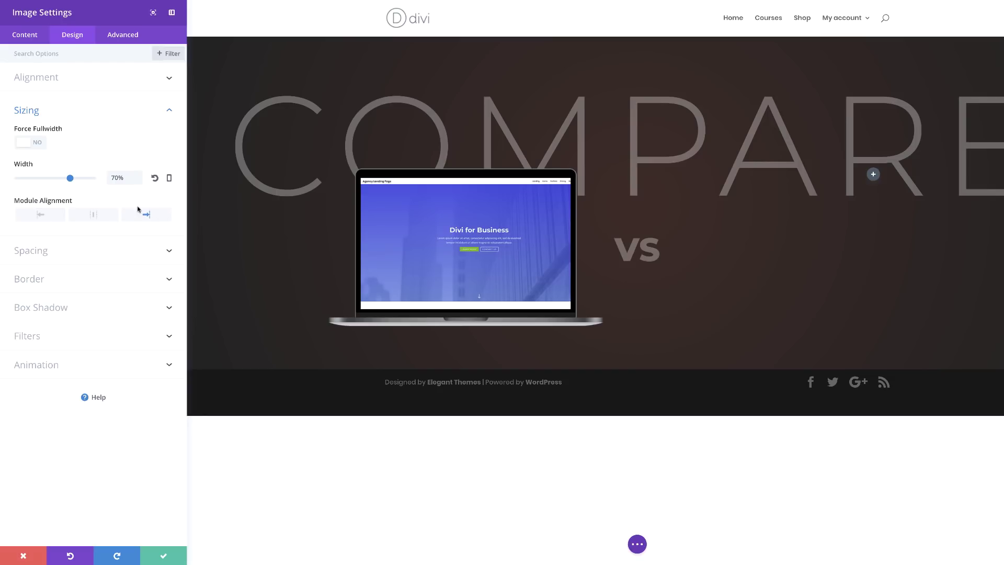
# - Give the laptop image module a bottom padding of 40px and save it
pyautogui.click(43, 253)
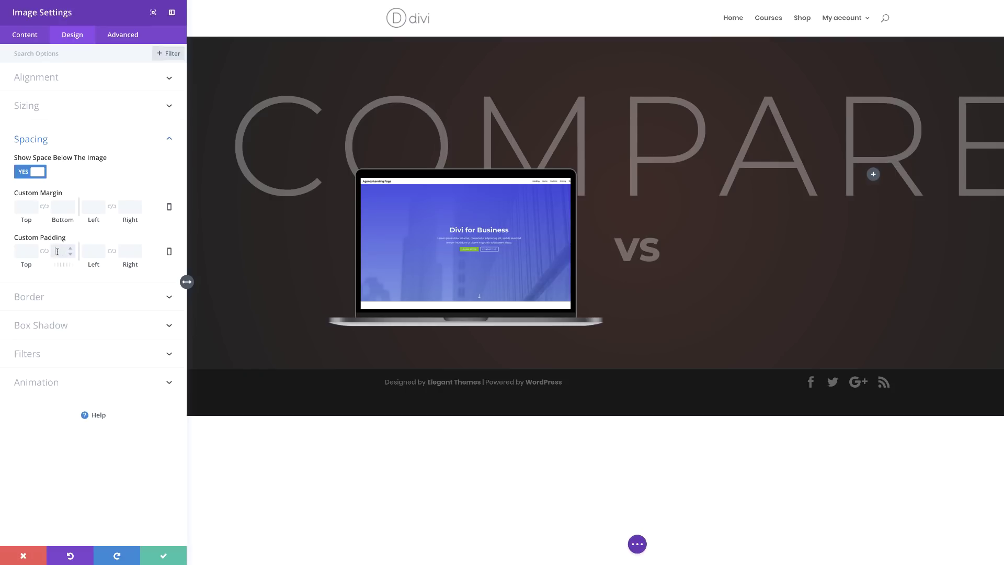
pyautogui.click(58, 251)
pyautogui.write('40px')
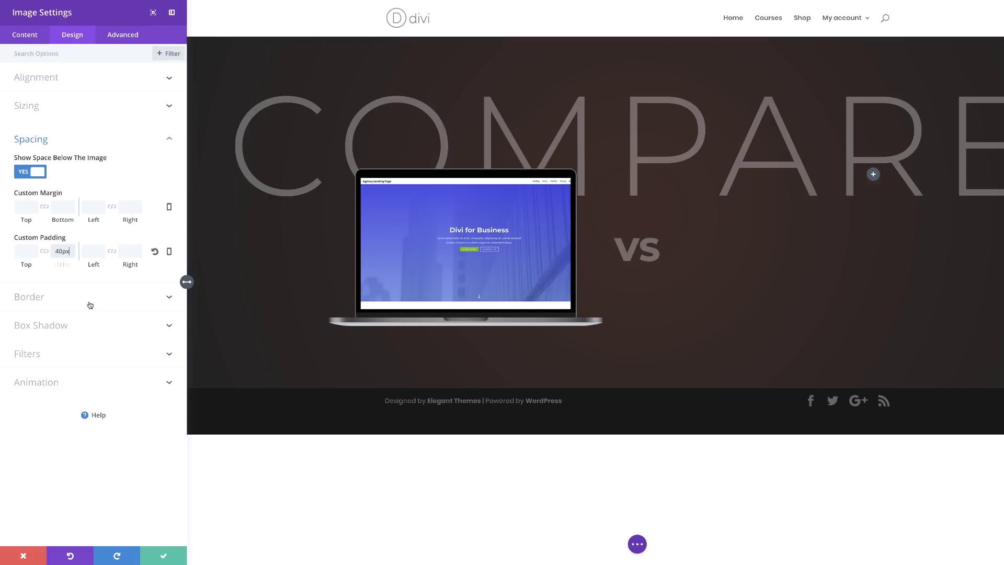
pyautogui.click(164, 558)
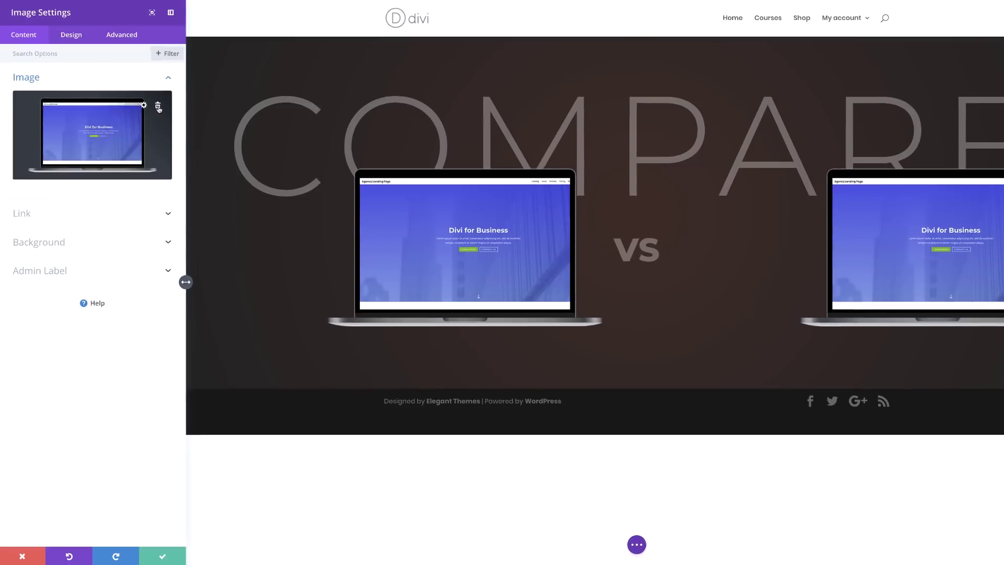
# - Swap the second column's image for the dark "Coffee House" laptop mockup from the media library
pyautogui.click(157, 106)
pyautogui.click(94, 128)
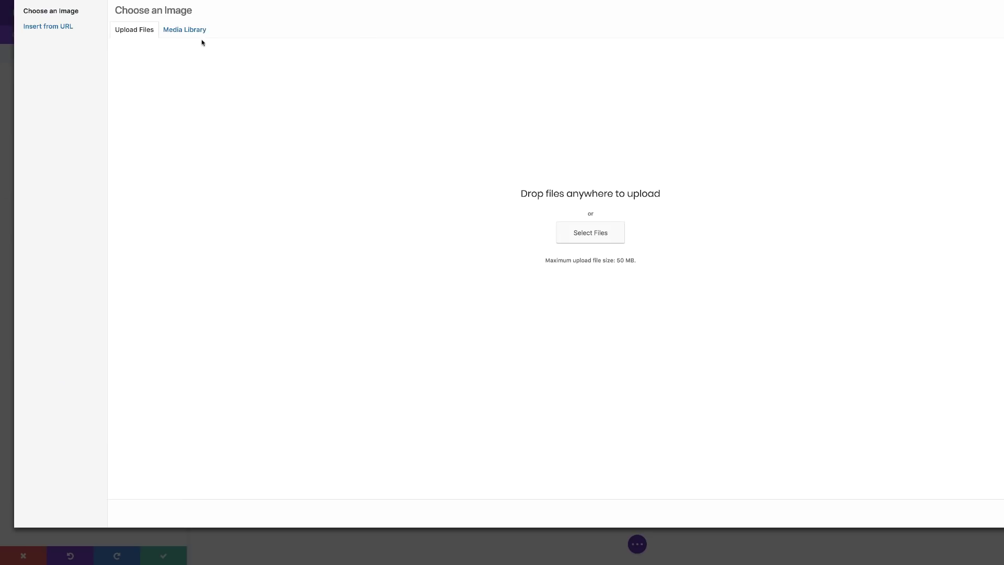
pyautogui.click(185, 29)
pyautogui.click(215, 99)
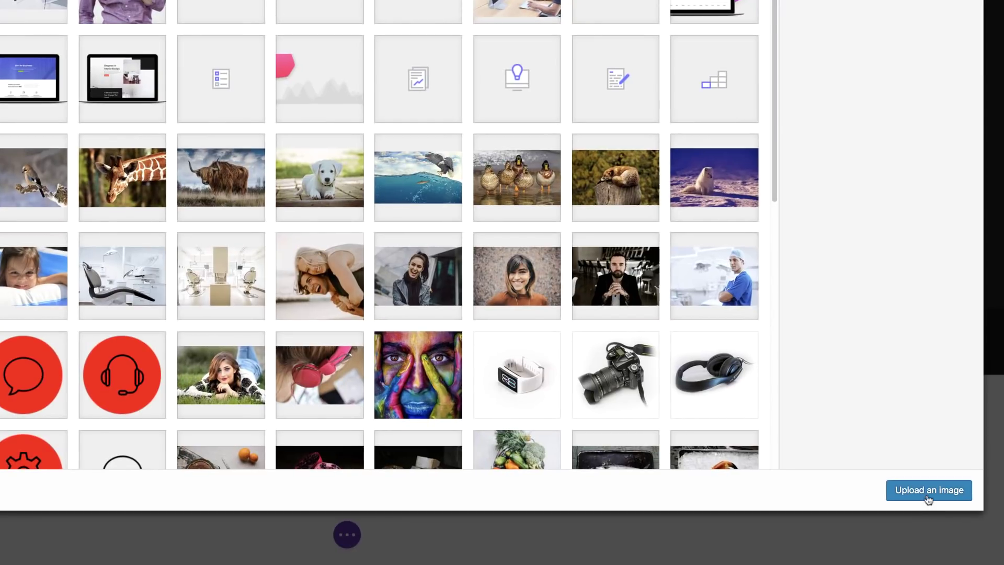
pyautogui.click(950, 492)
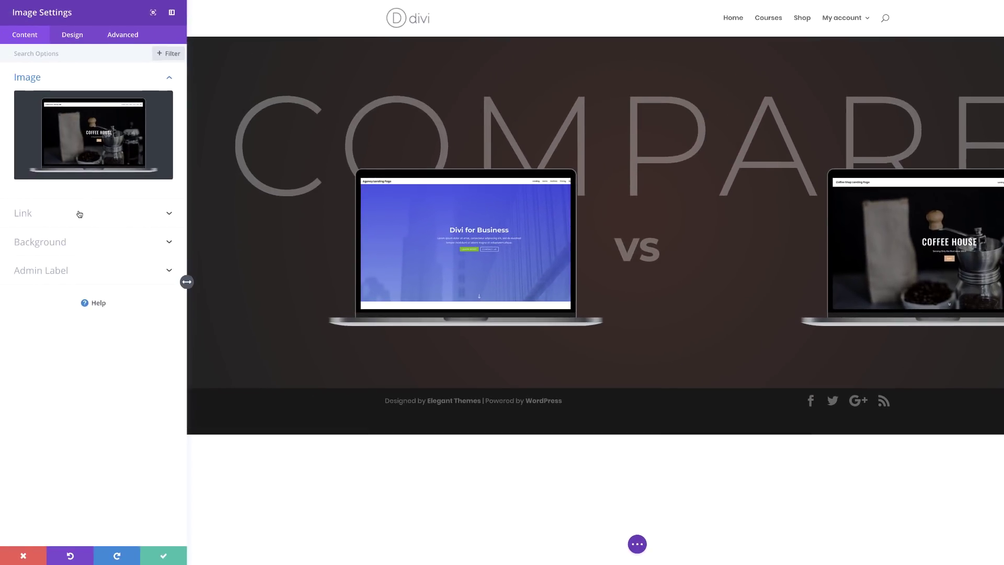
# - Set both the image alignment and the module alignment of the "Coffee House" laptop image to left
pyautogui.click(72, 35)
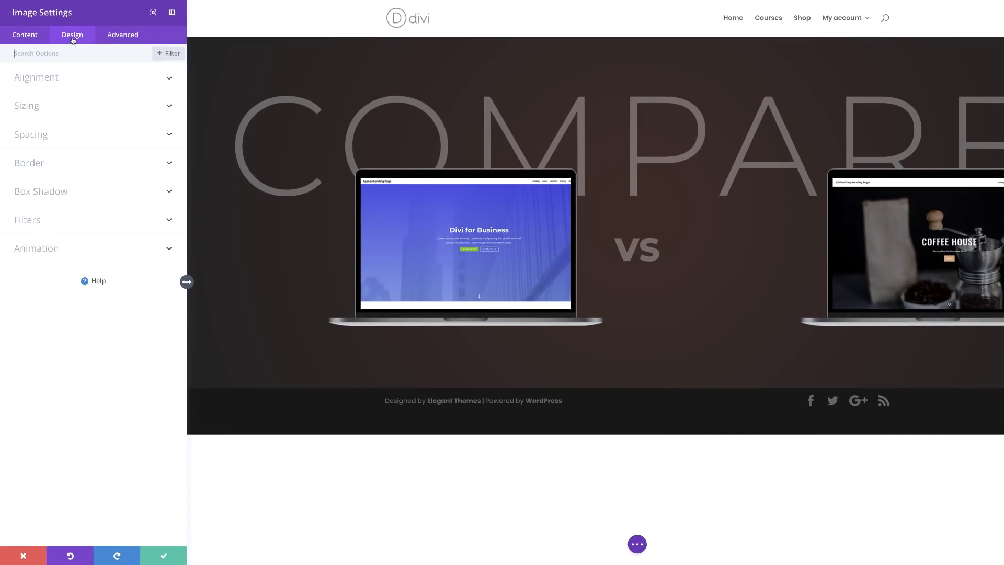
pyautogui.click(57, 83)
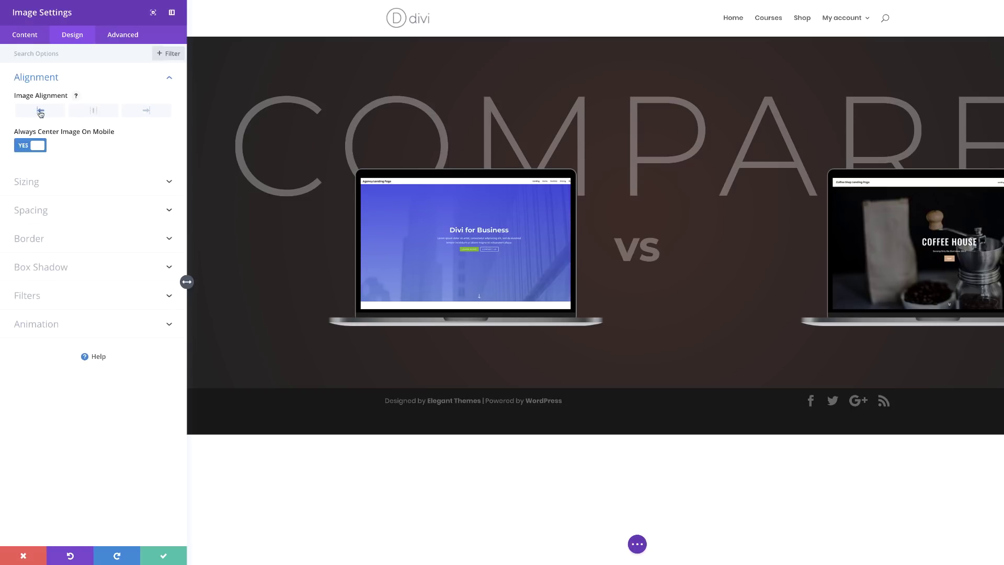
pyautogui.click(31, 183)
pyautogui.click(42, 215)
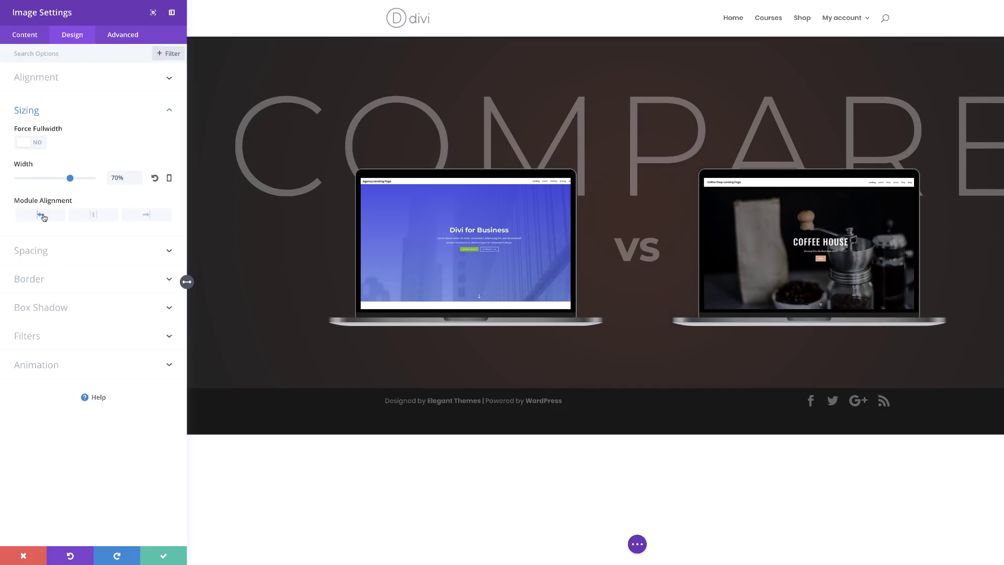
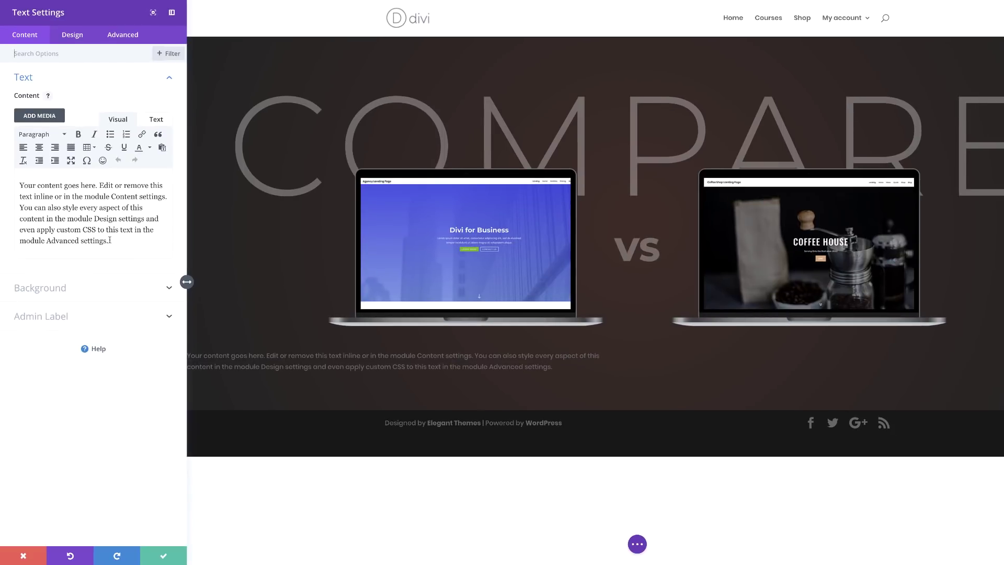
# - Replace the new text module's placeholder content with "Old Product" and save the module
pyautogui.write('Old Product')
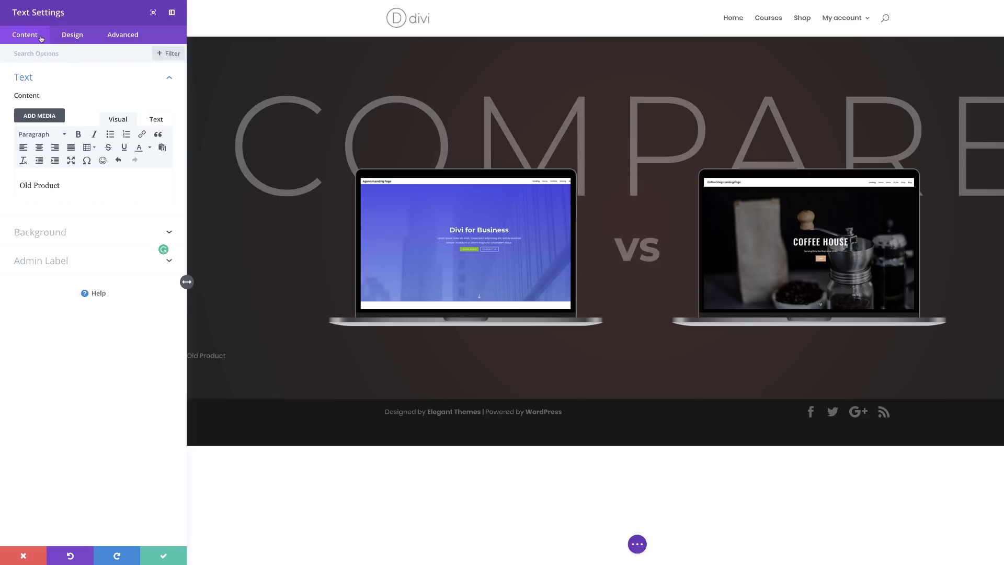
pyautogui.click(167, 556)
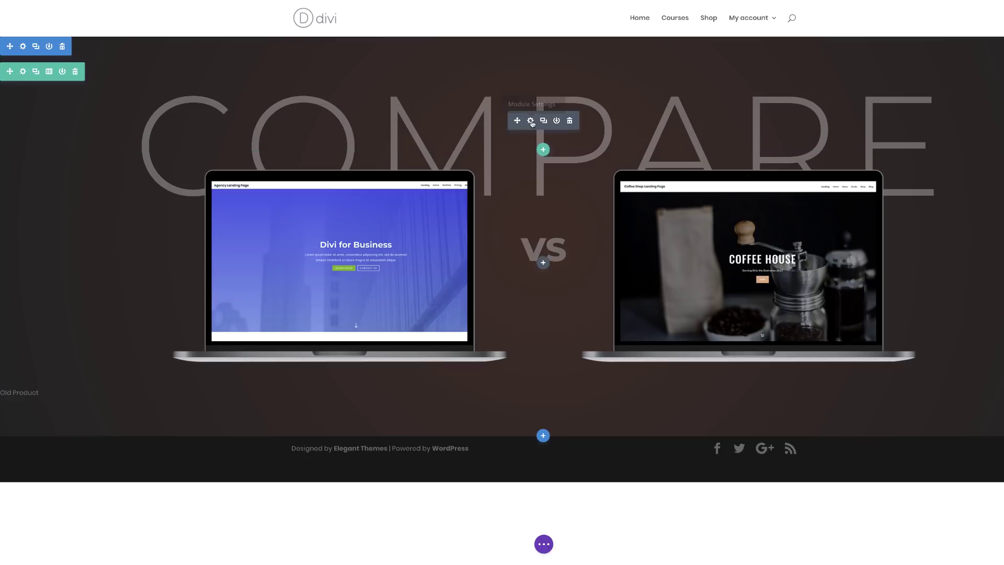
# - Copy the text styles from the "Compare / VS" text module and paste them onto the "Old Product" text module
pyautogui.click(531, 120)
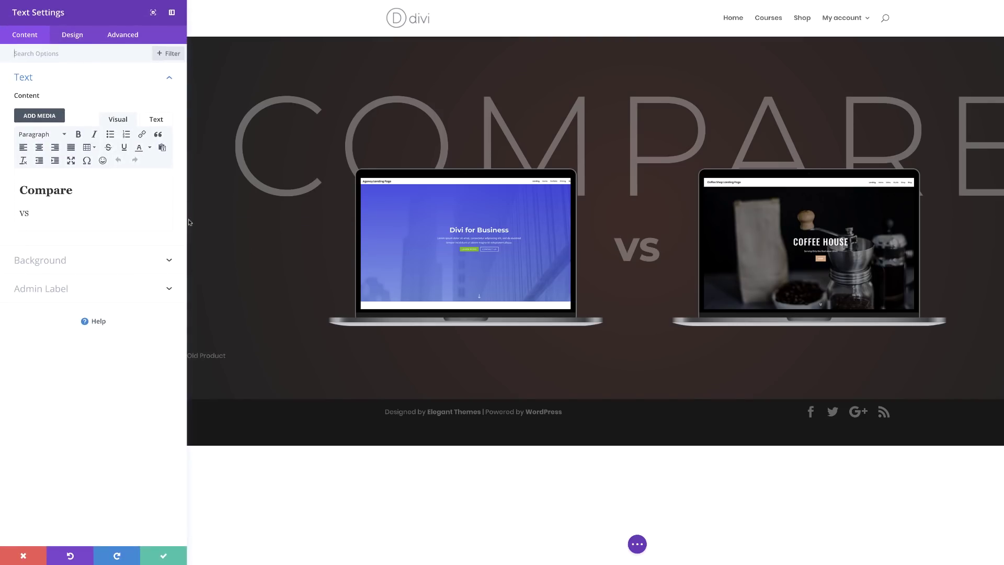
pyautogui.click(75, 35)
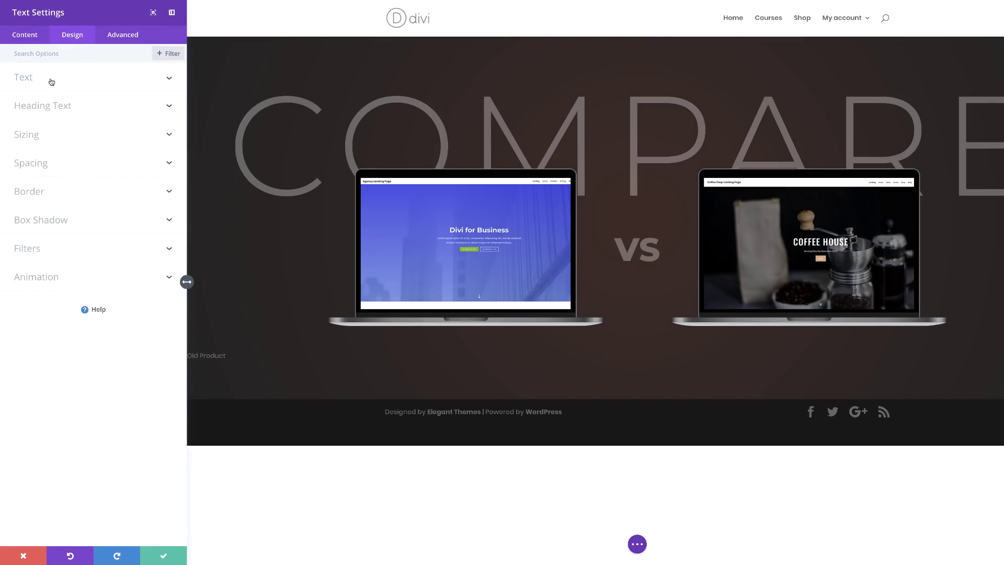
pyautogui.rightClick(51, 81)
pyautogui.click(51, 47)
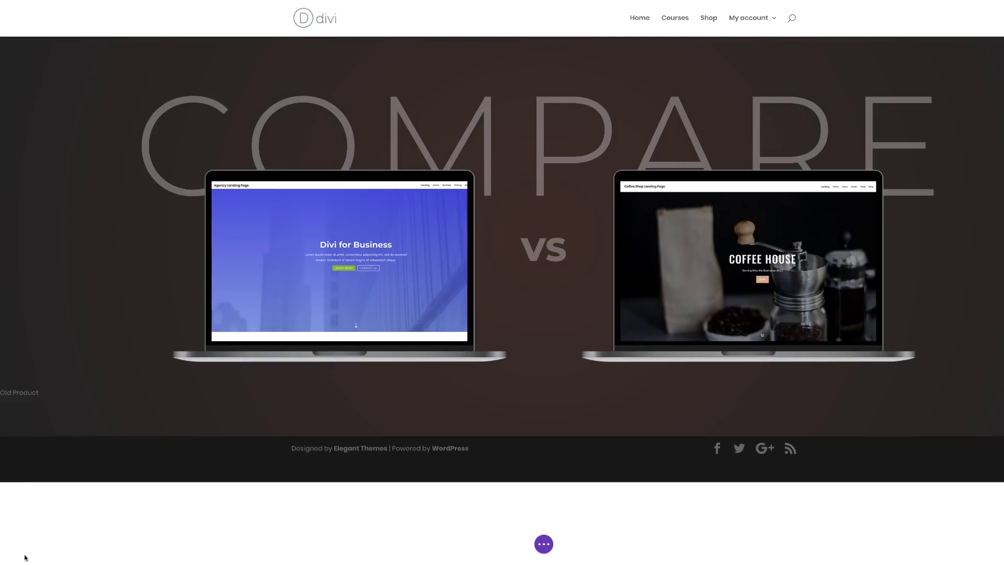
pyautogui.click(23, 556)
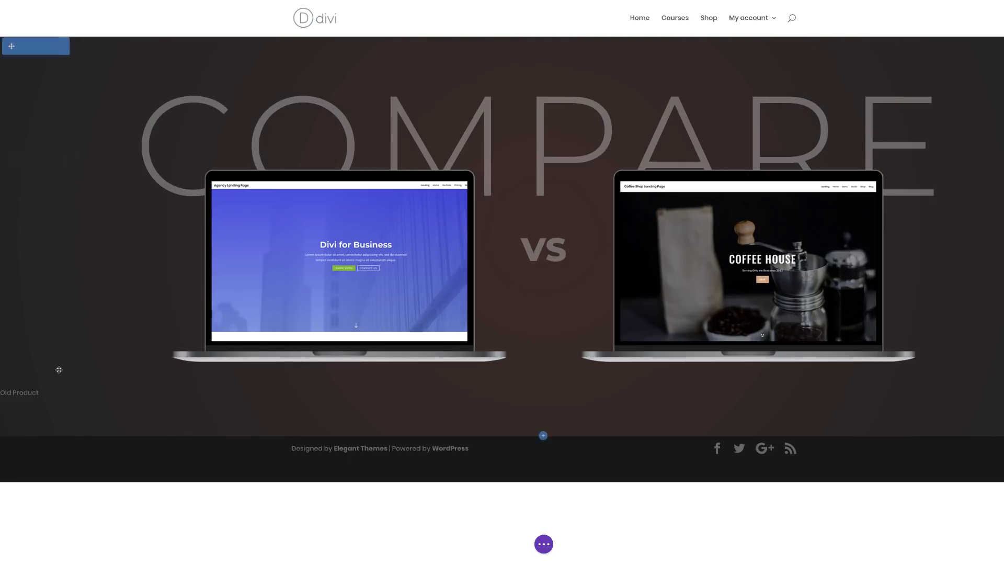
pyautogui.rightClick(248, 399)
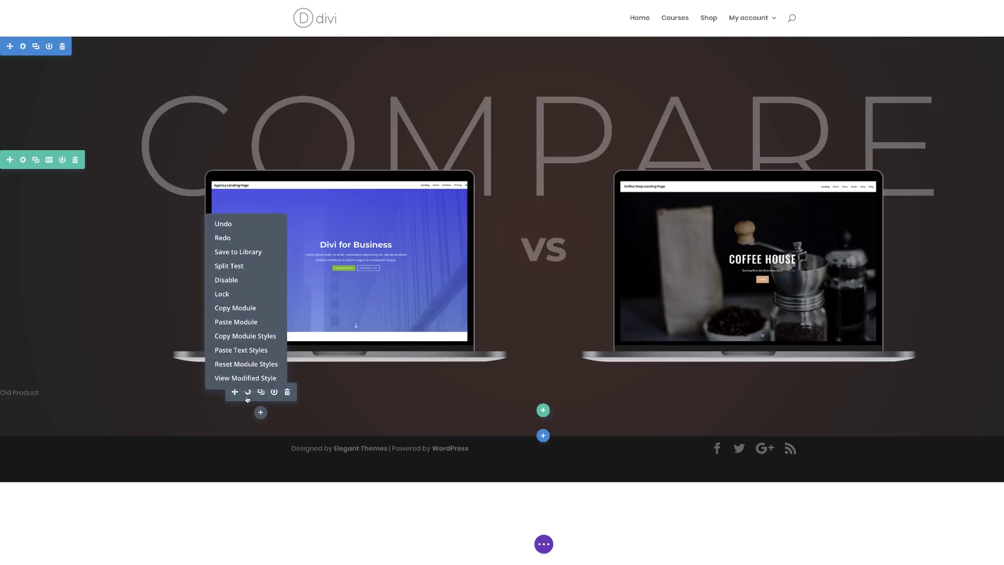
pyautogui.click(253, 350)
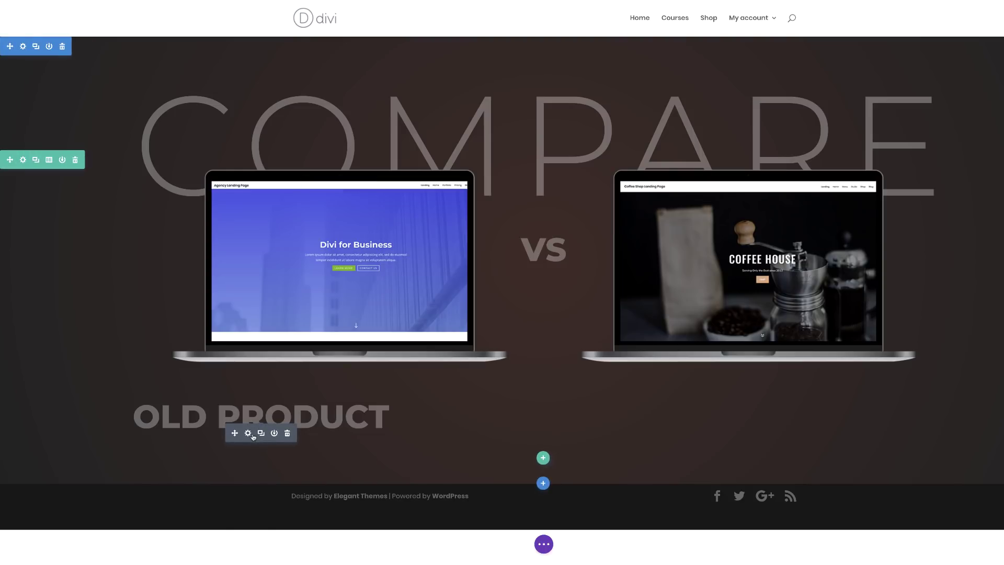
# - Set the "Old Product" text module's text size to 16px and its text orientation to right
pyautogui.click(248, 433)
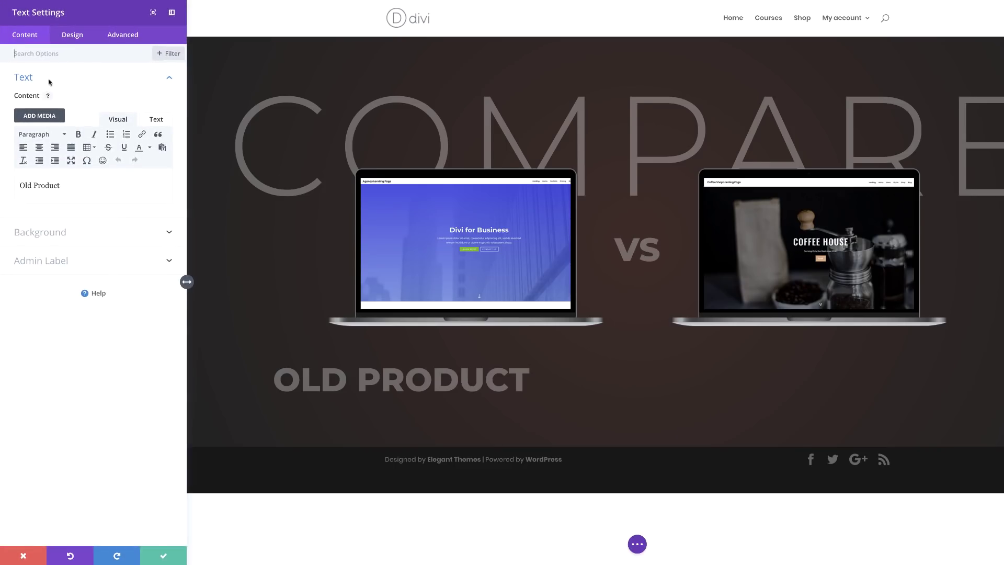
pyautogui.click(73, 35)
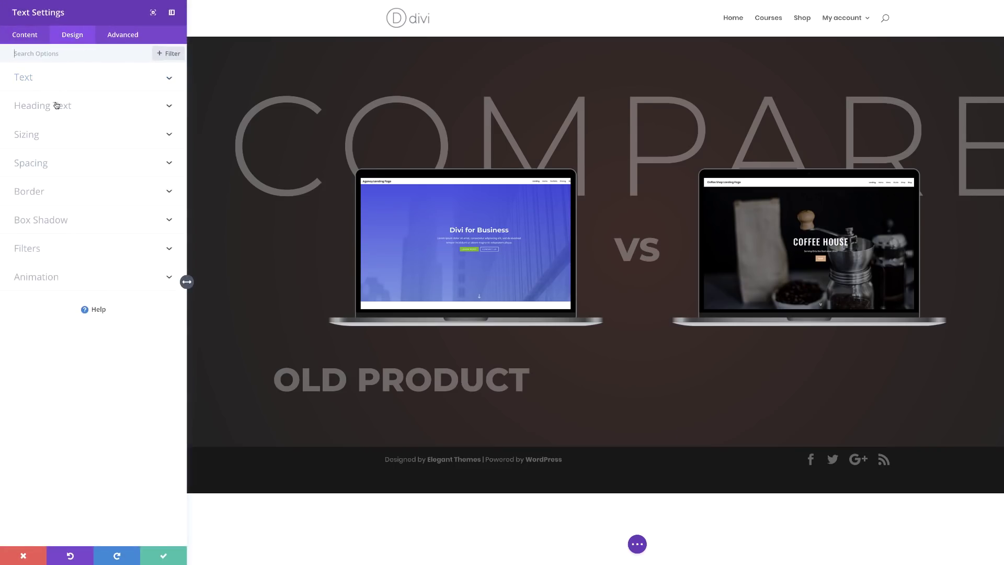
pyautogui.click(30, 82)
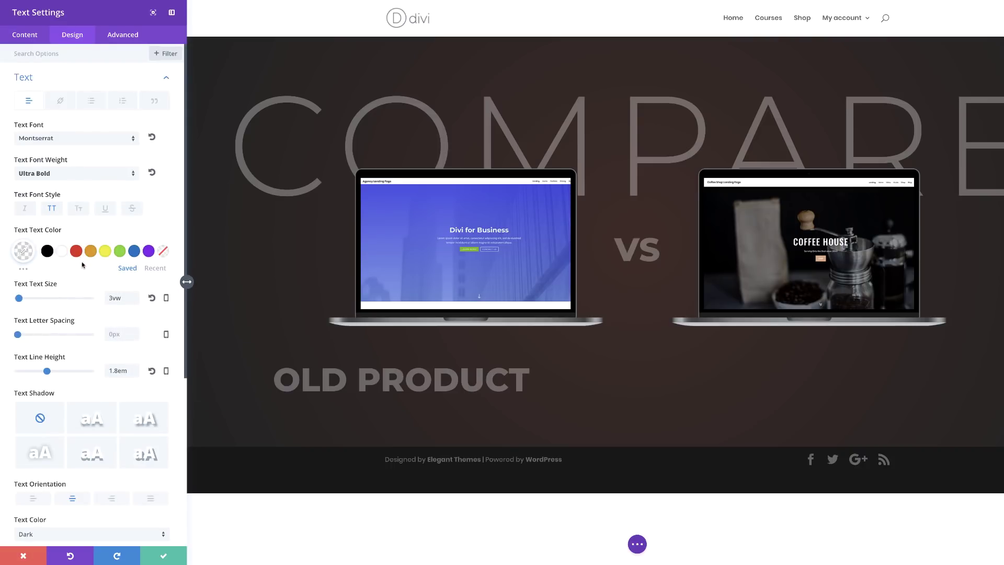
pyautogui.doubleClick(125, 298)
pyautogui.write('16px')
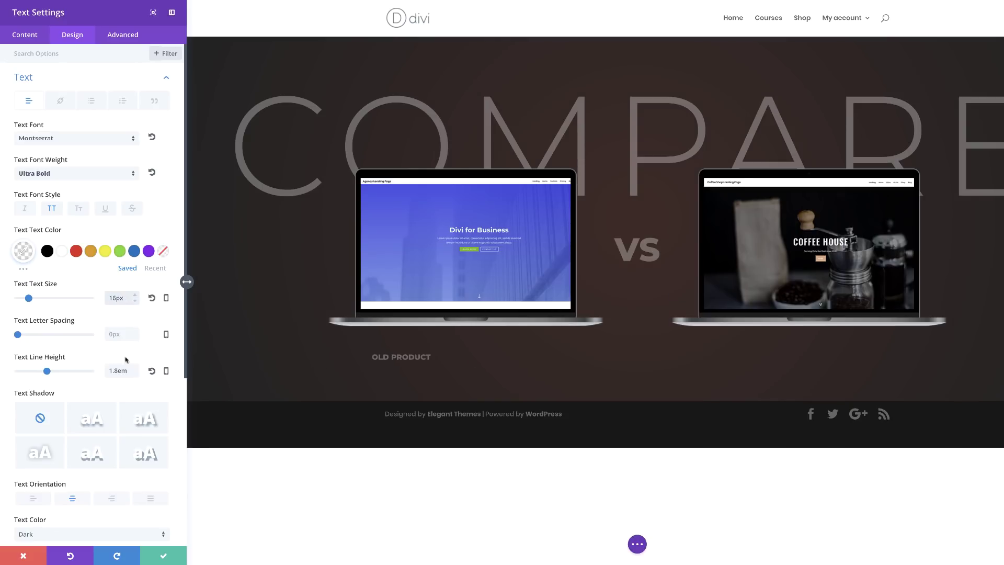
pyautogui.click(111, 498)
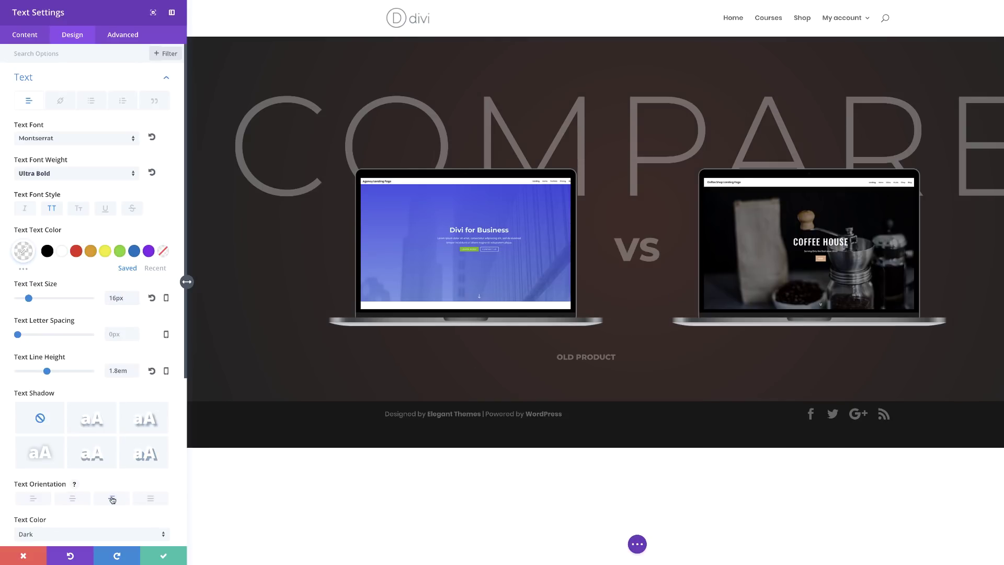
# - Add the custom CSS "text-align:right !important;" to the "Old Product" module's main element and save the module
pyautogui.click(123, 36)
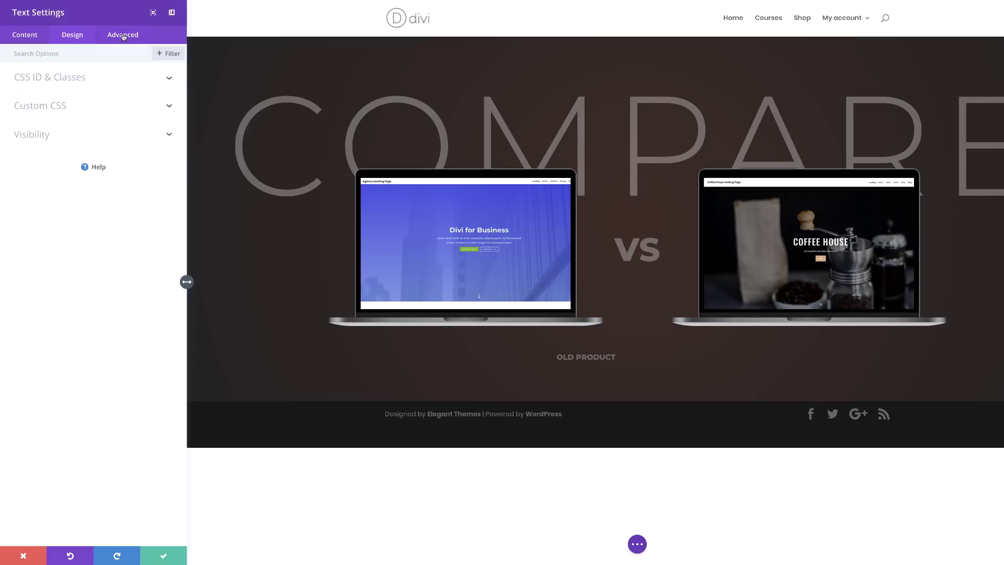
pyautogui.click(61, 111)
pyautogui.click(51, 231)
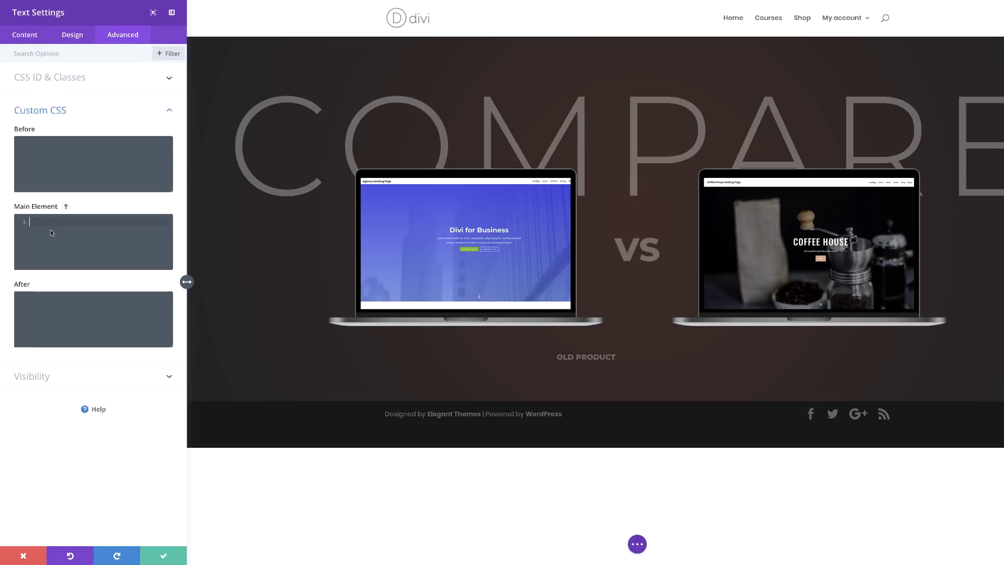
pyautogui.write('text-align:right !important;')
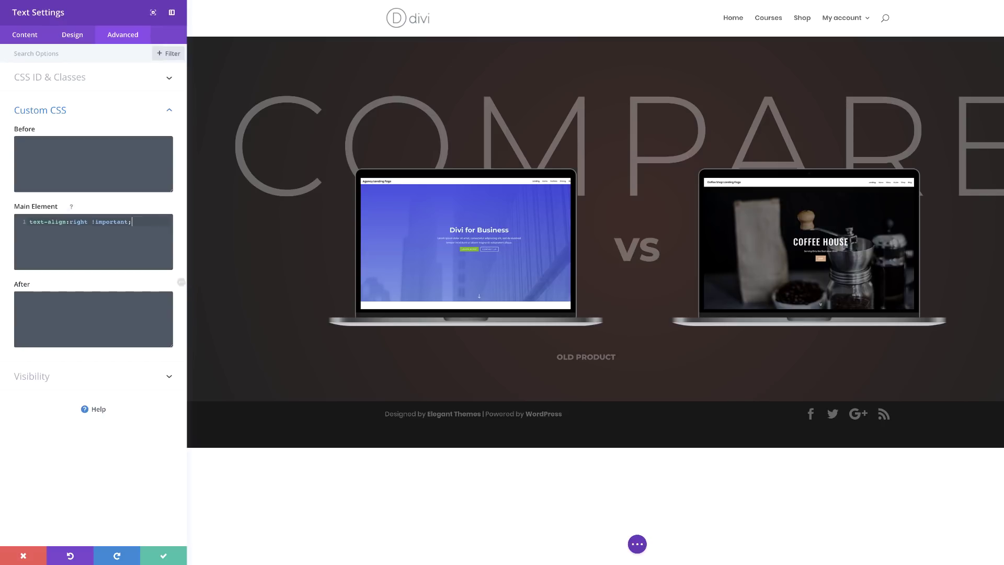
pyautogui.click(160, 555)
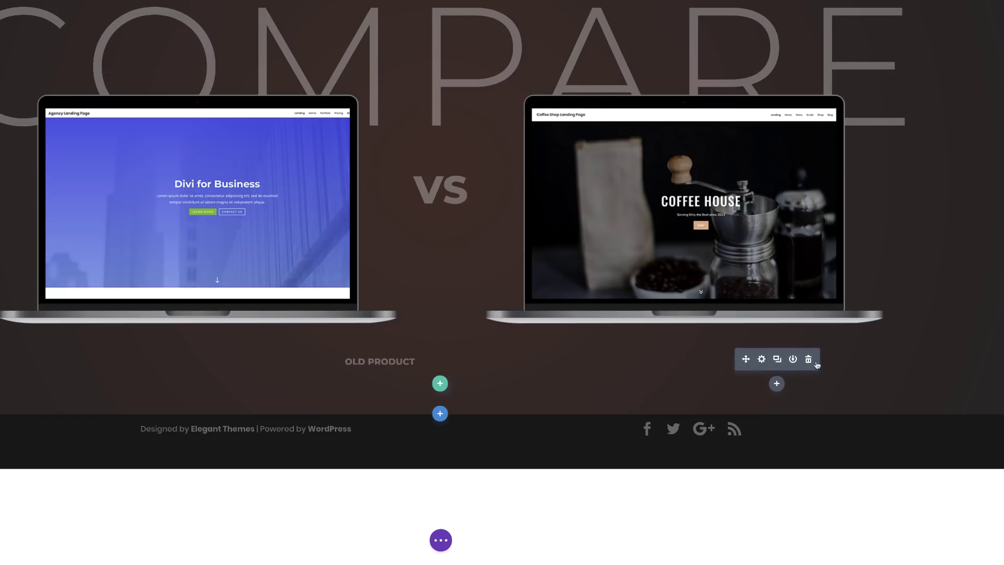
# - For the text module under the "Coffee House" laptop, set the text orientation to left and the main element CSS to "text-align:left !important;"
pyautogui.click(762, 359)
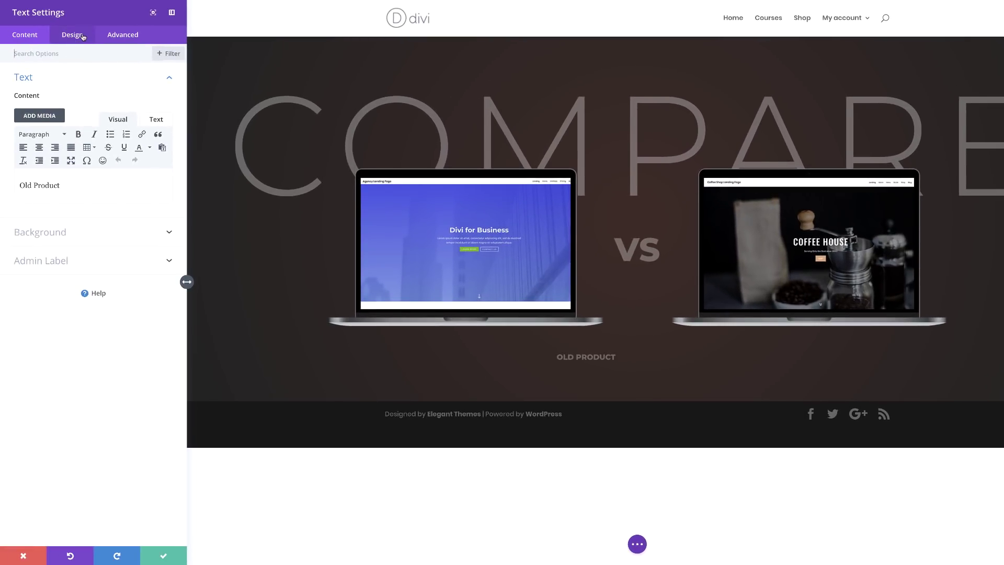
pyautogui.click(82, 36)
pyautogui.click(37, 78)
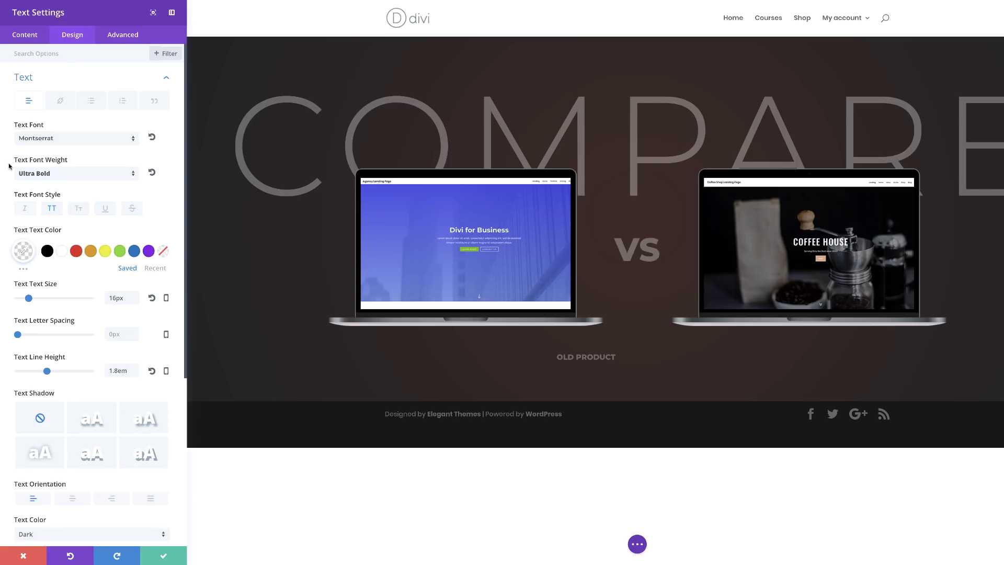
pyautogui.click(123, 36)
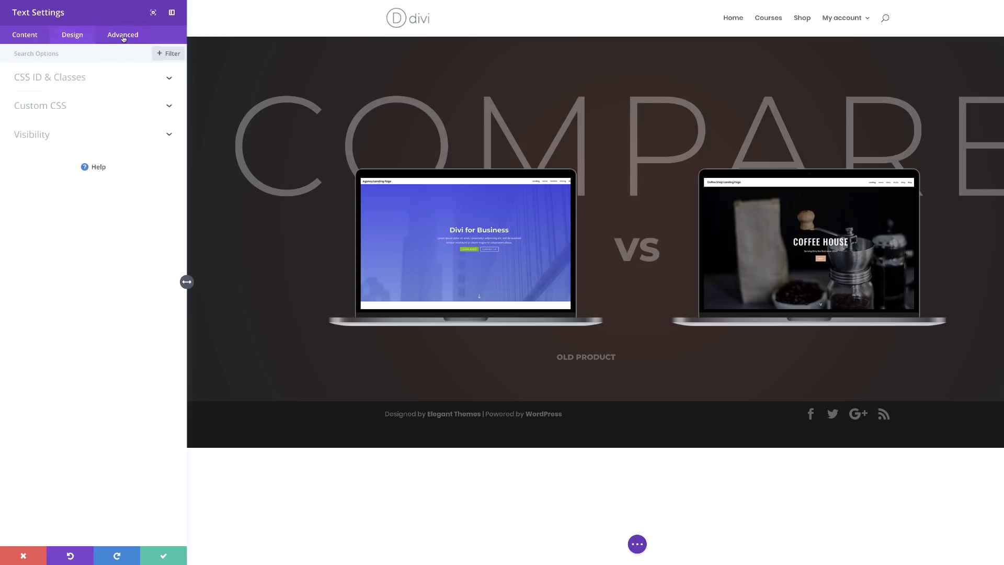
pyautogui.click(53, 107)
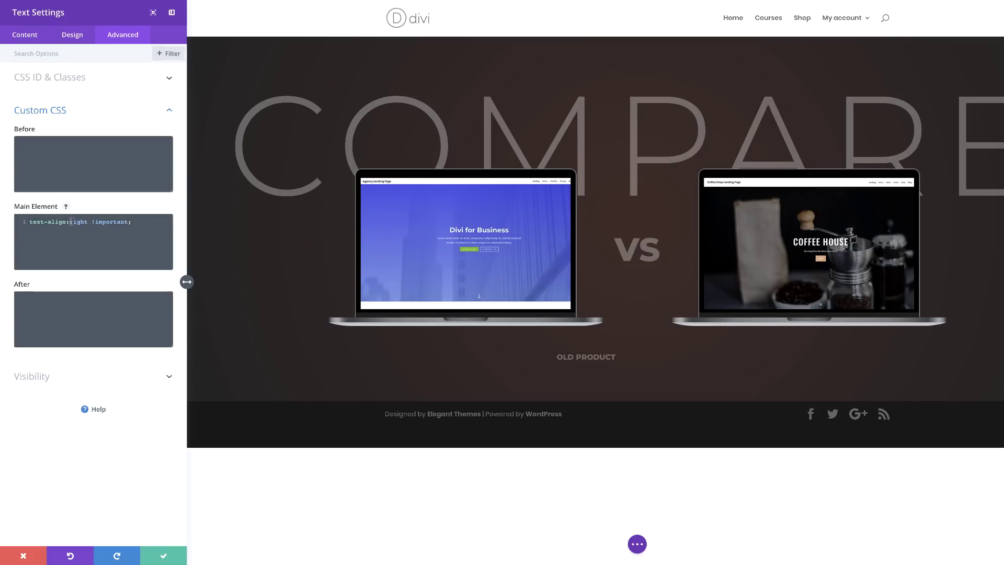
pyautogui.write('left')
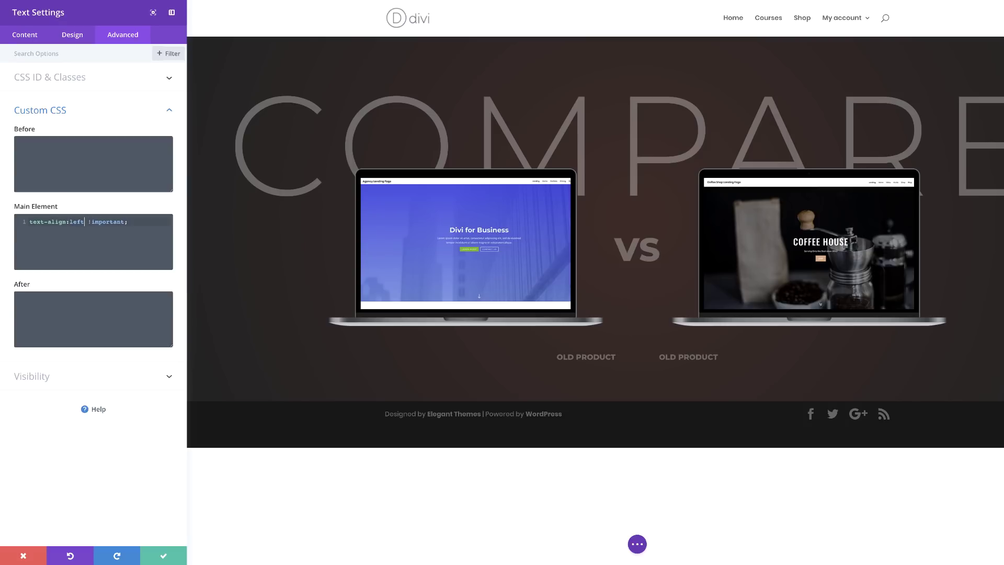
# - Change the second column's caption text to "New Product" and save the module
pyautogui.click(25, 35)
pyautogui.click(27, 80)
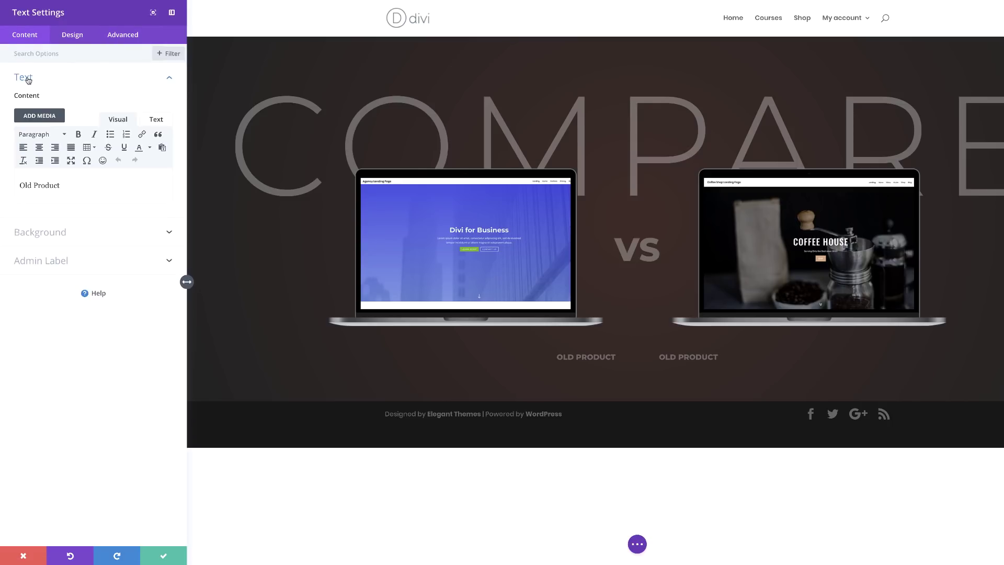
pyautogui.moveTo(30, 185); pyautogui.dragTo(15, 183)
pyautogui.write('New')
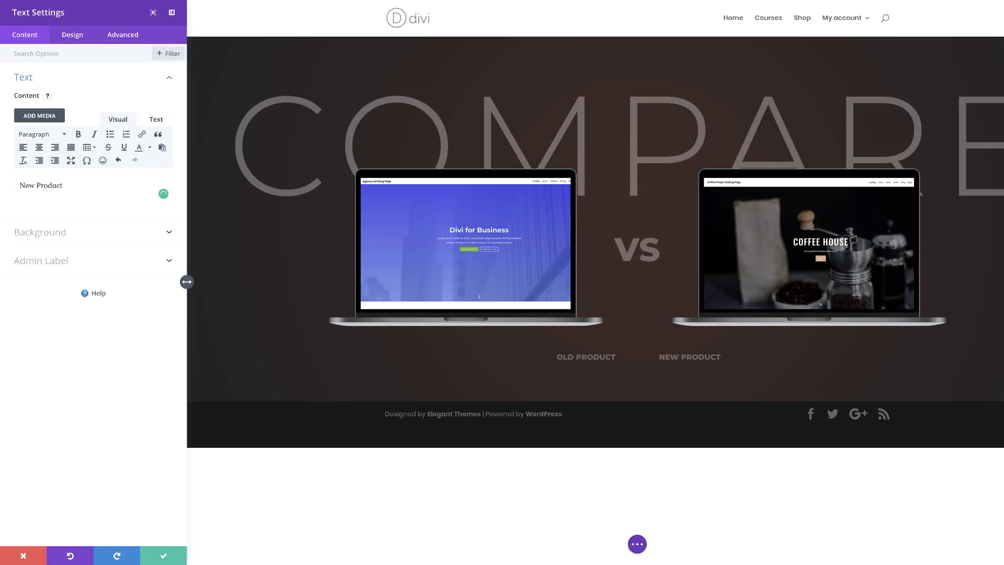
pyautogui.click(164, 556)
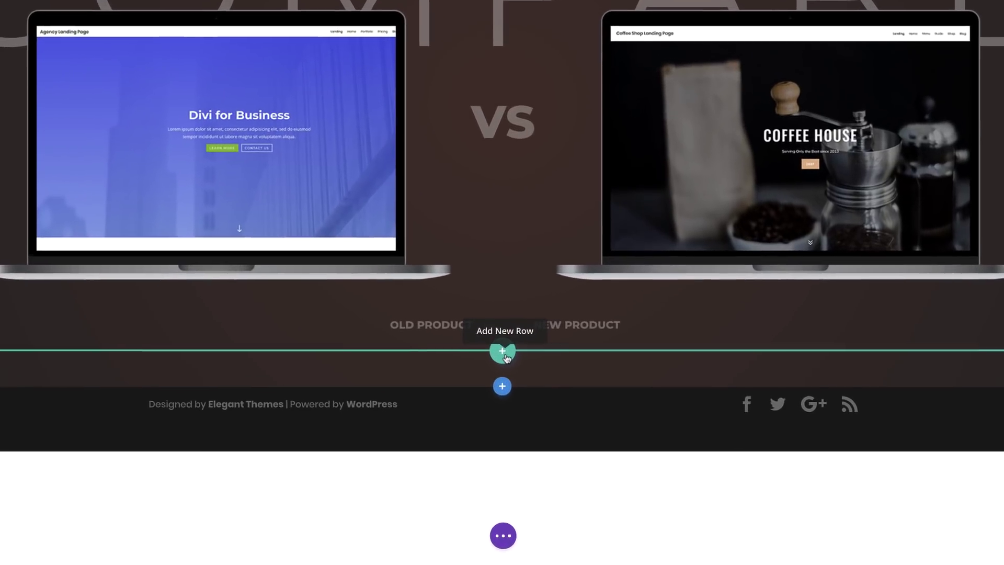
# - Insert a row with two equal columns below the product captions, without adding a module yet
pyautogui.click(543, 412)
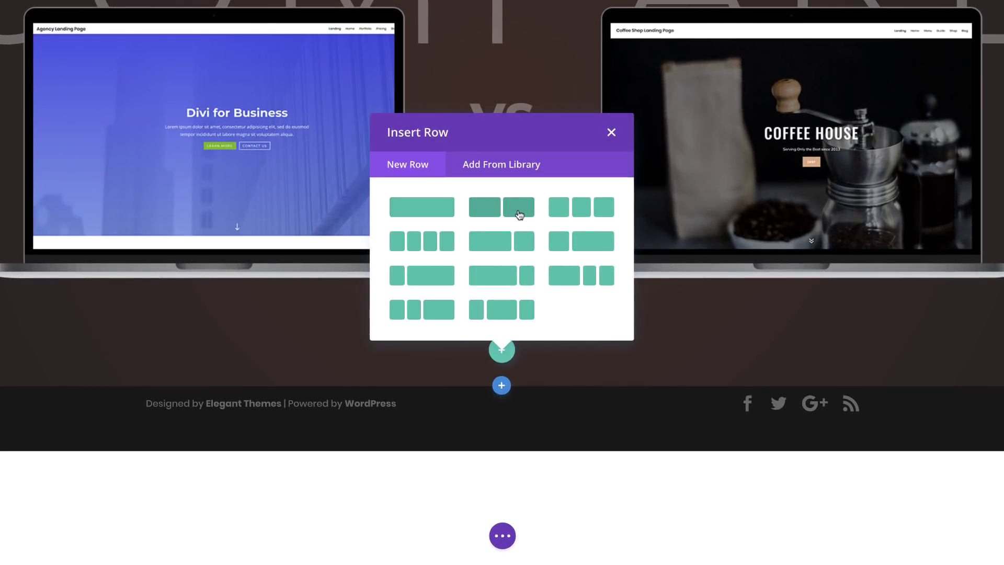
pyautogui.click(519, 215)
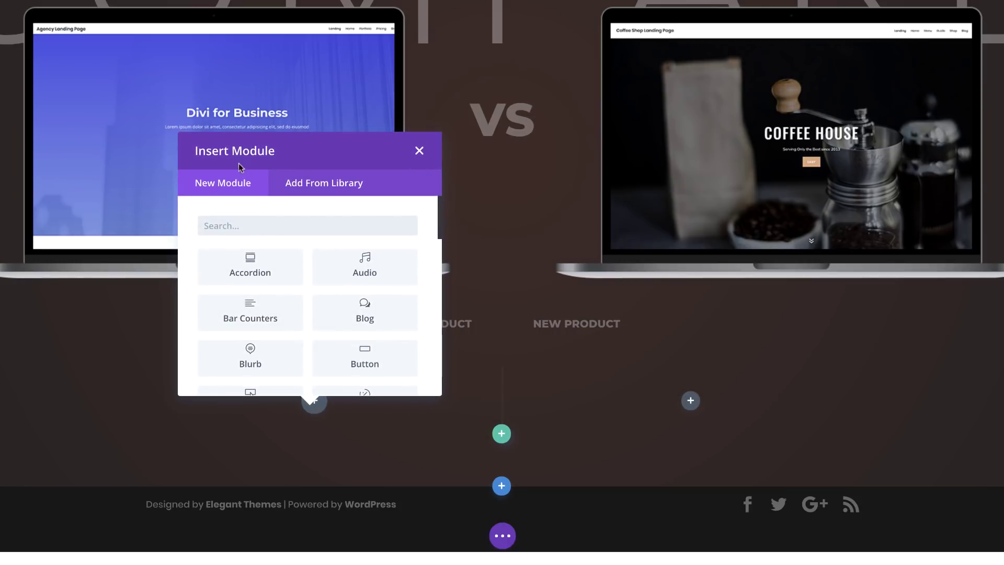
pyautogui.click(420, 151)
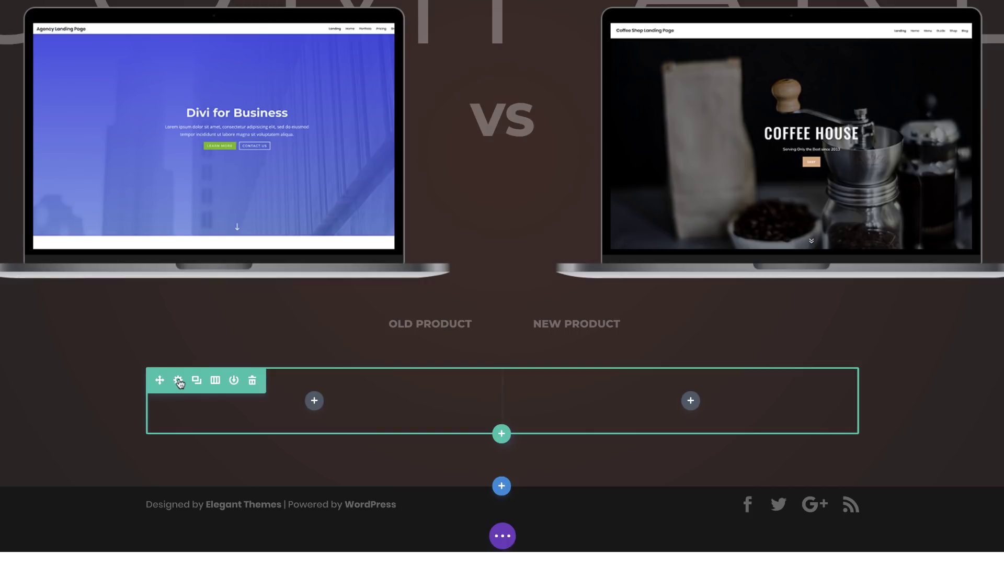
# - Give the new two-column row a custom width of 100% and a custom gutter width of 1
pyautogui.click(178, 381)
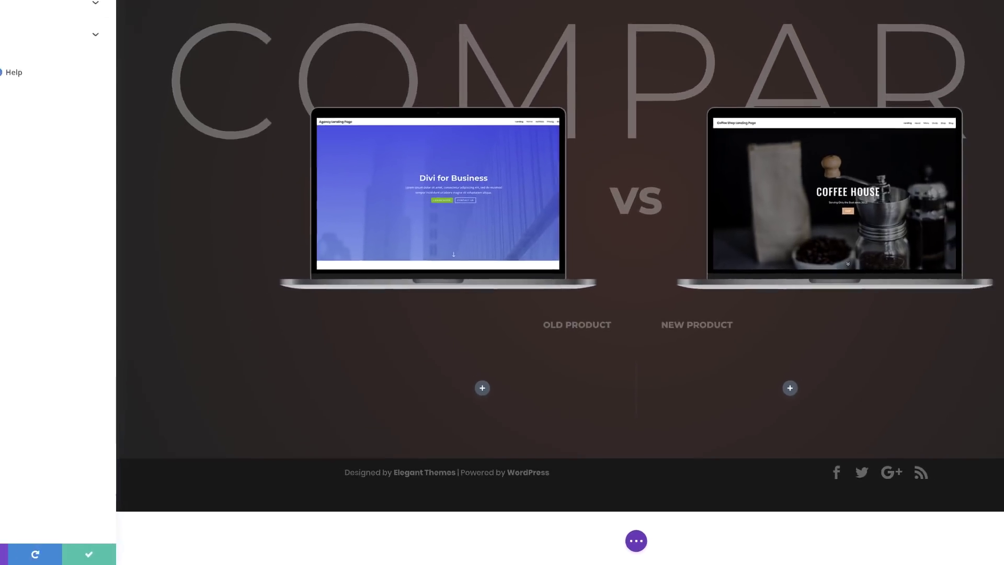
pyautogui.click(75, 36)
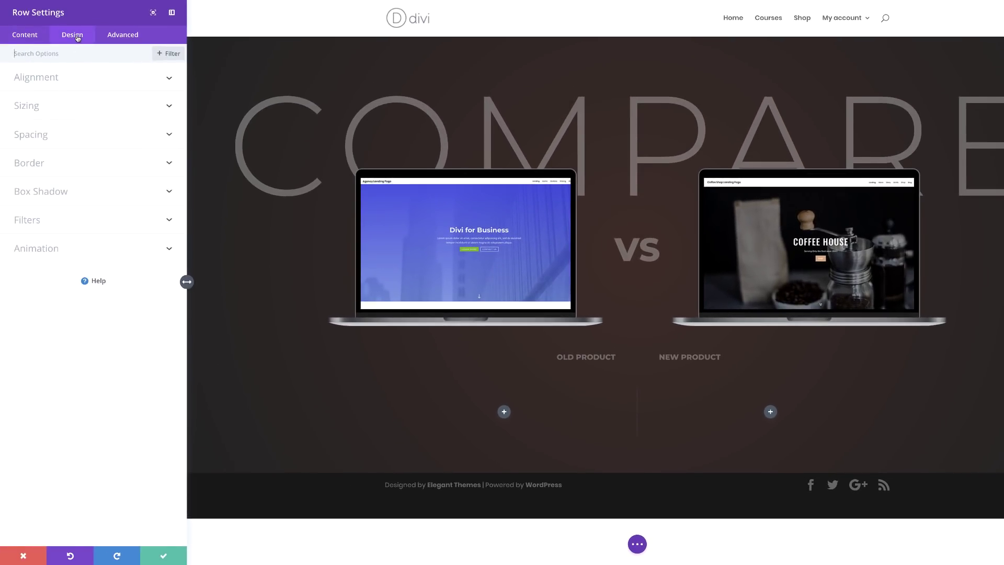
pyautogui.click(38, 111)
pyautogui.click(40, 181)
pyautogui.click(40, 180)
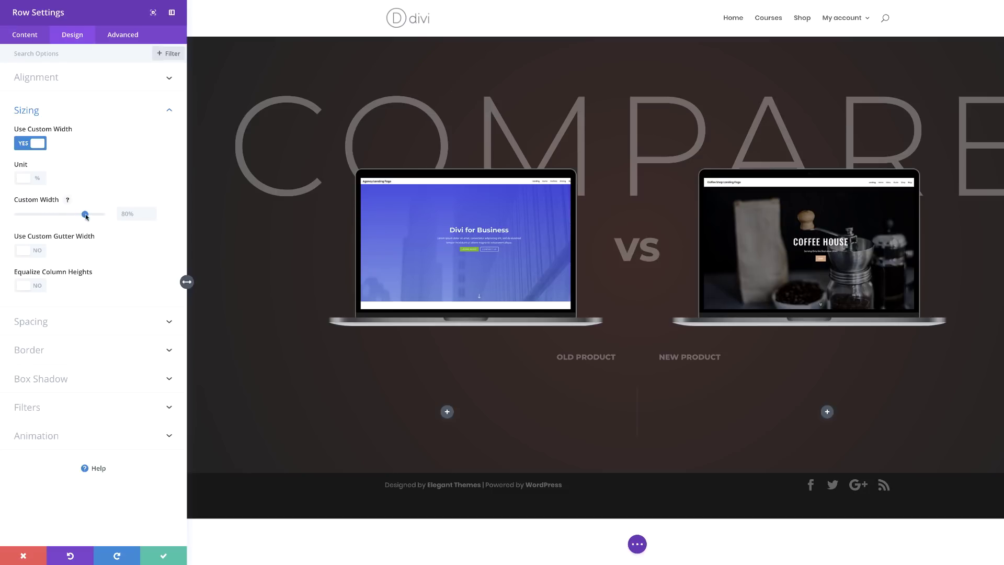
pyautogui.moveTo(87, 216); pyautogui.dragTo(110, 218)
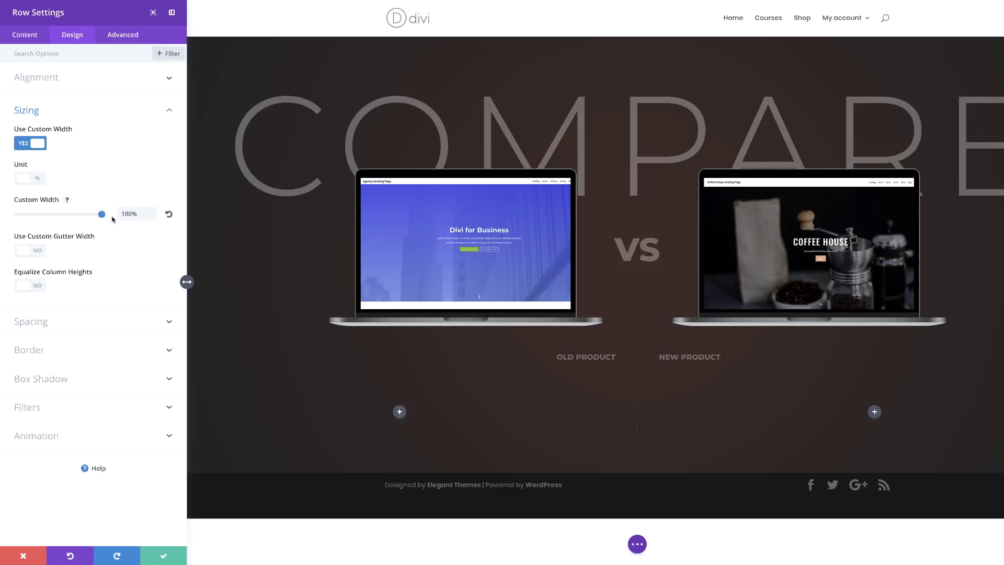
pyautogui.click(38, 251)
pyautogui.moveTo(74, 286); pyautogui.dragTo(18, 287)
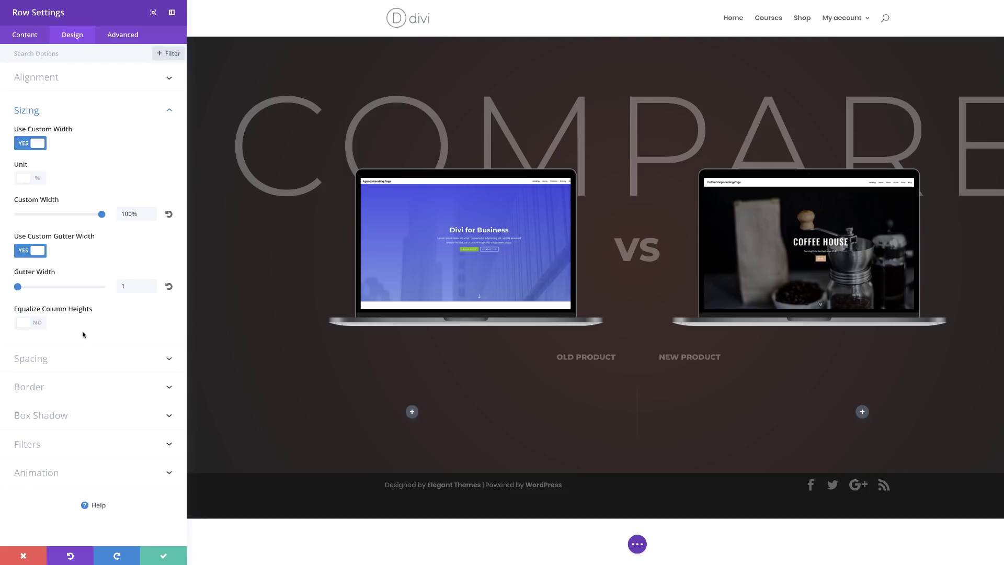
# - Set the row's bottom padding to 0px, column 1's right padding and column 2's left padding to 2vw, and save the row
pyautogui.click(43, 359)
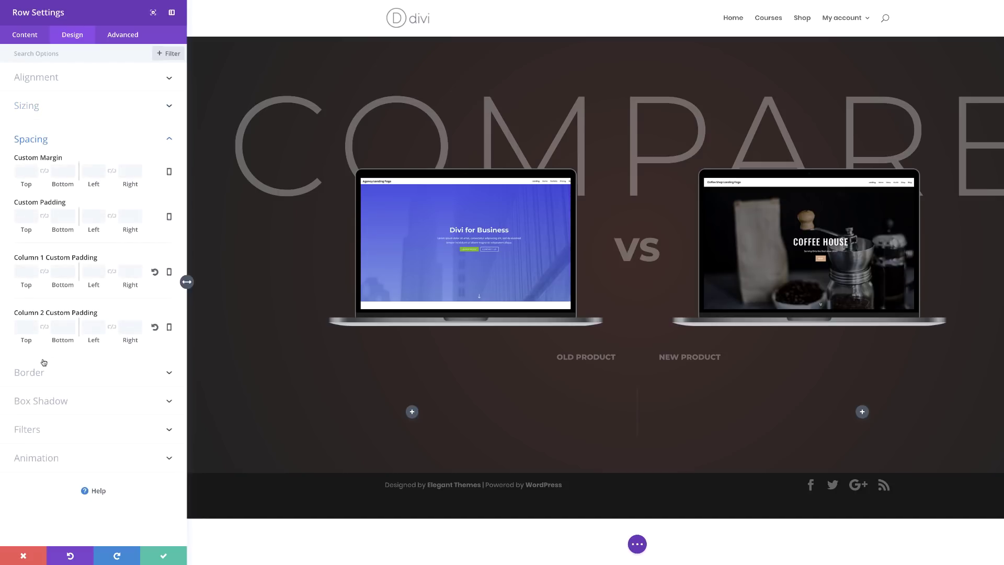
pyautogui.click(60, 215)
pyautogui.write('0')
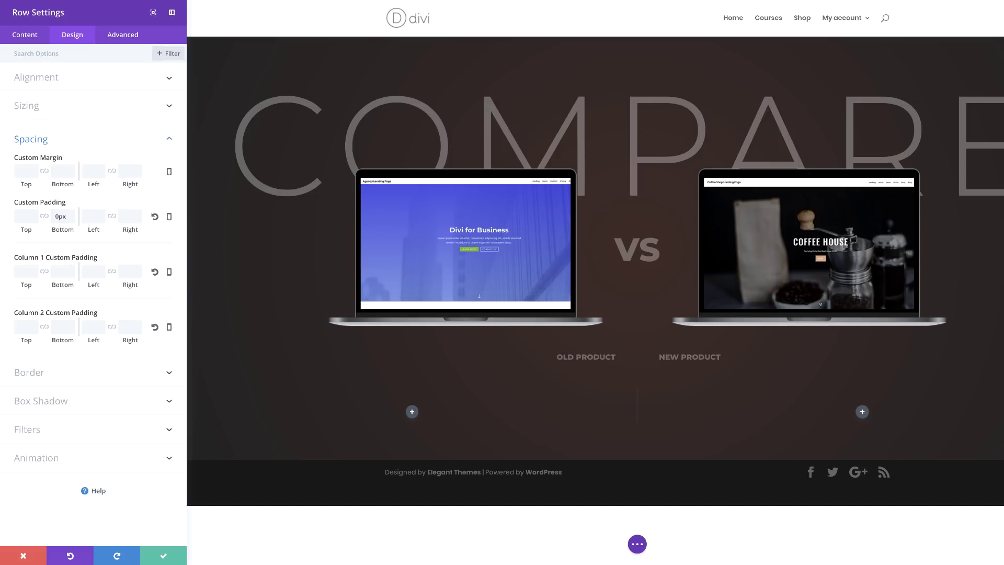
pyautogui.click(130, 271)
pyautogui.write('2vw')
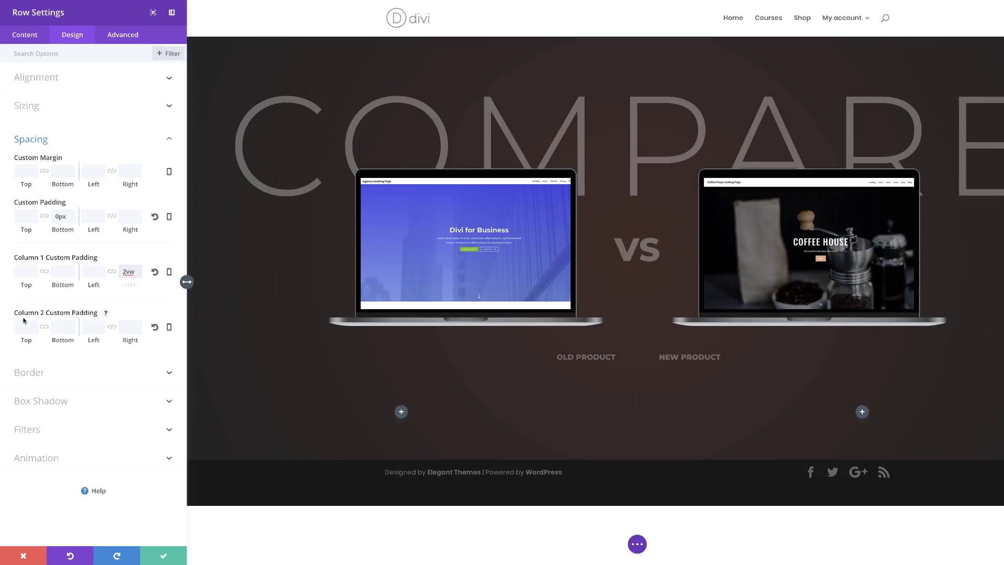
pyautogui.click(85, 326)
pyautogui.write('2vw')
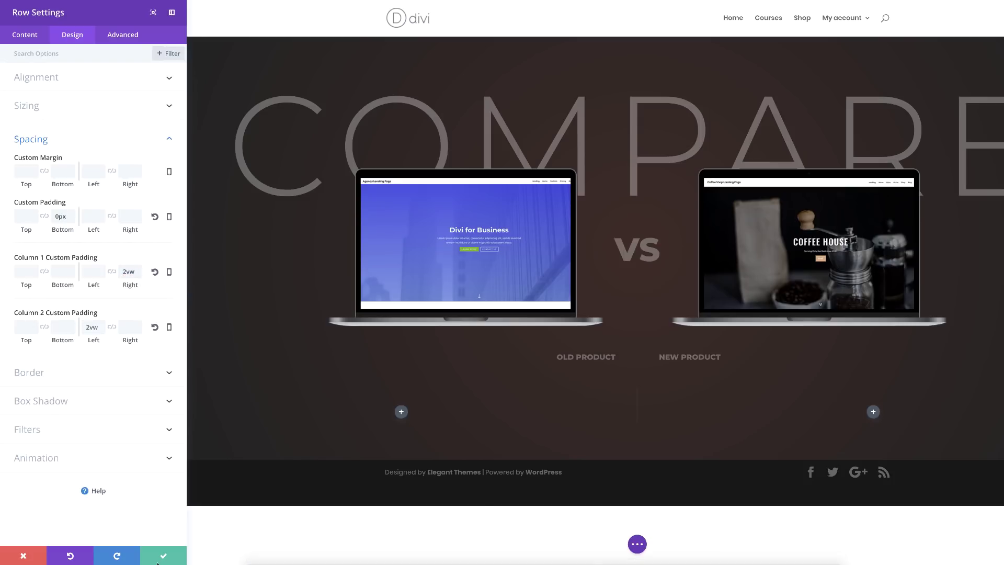
pyautogui.click(164, 555)
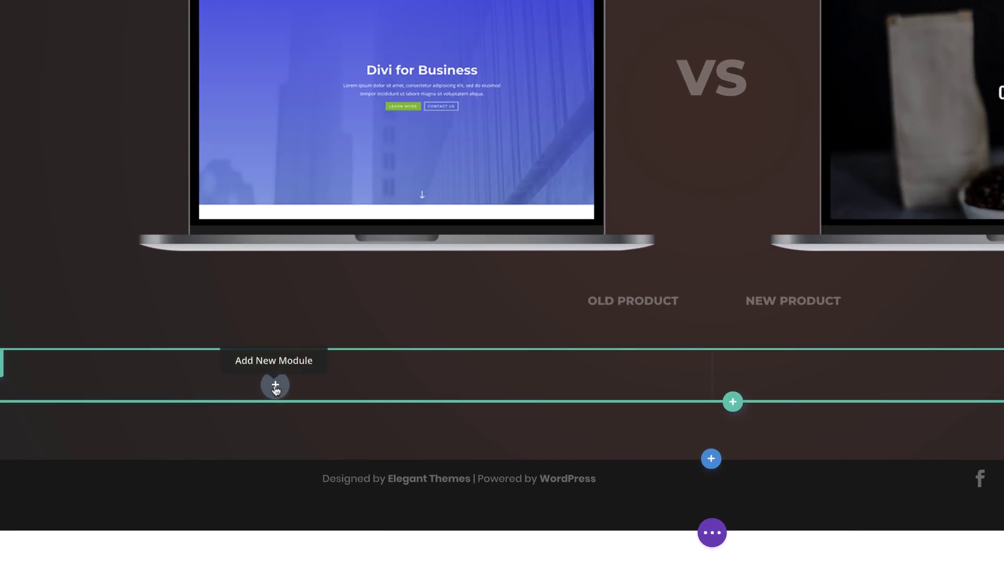
# - Insert a Divider module into the first column of the new row
pyautogui.click(275, 386)
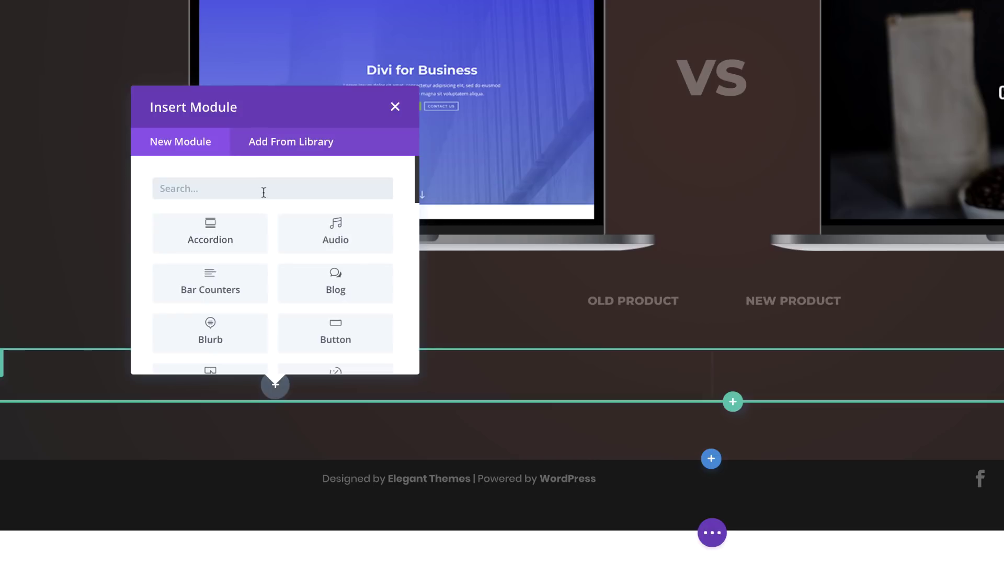
pyautogui.write('divi')
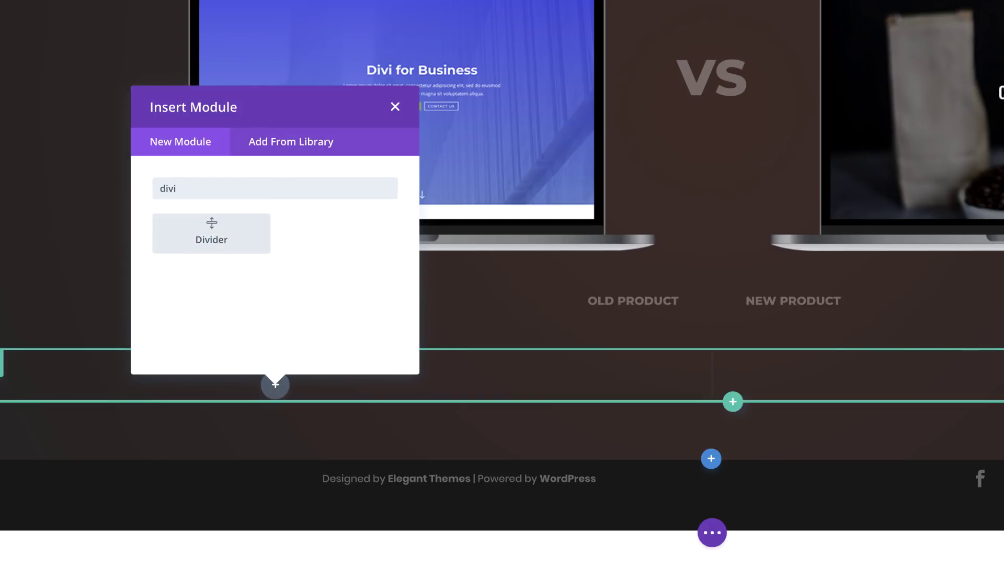
pyautogui.click(239, 234)
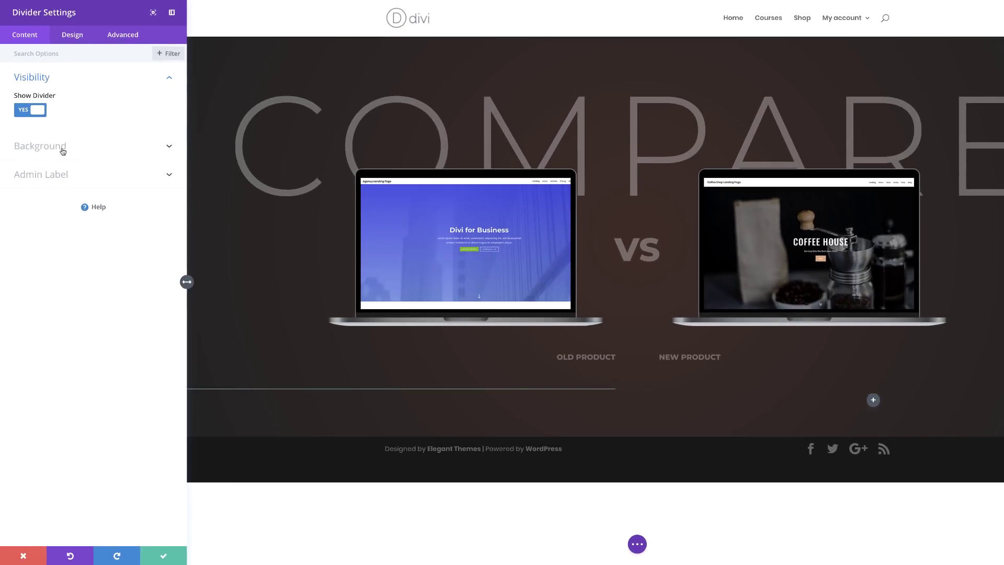
# - Give the divider a background gradient with rgba(81,91,214,0.25) as its first color
pyautogui.click(63, 152)
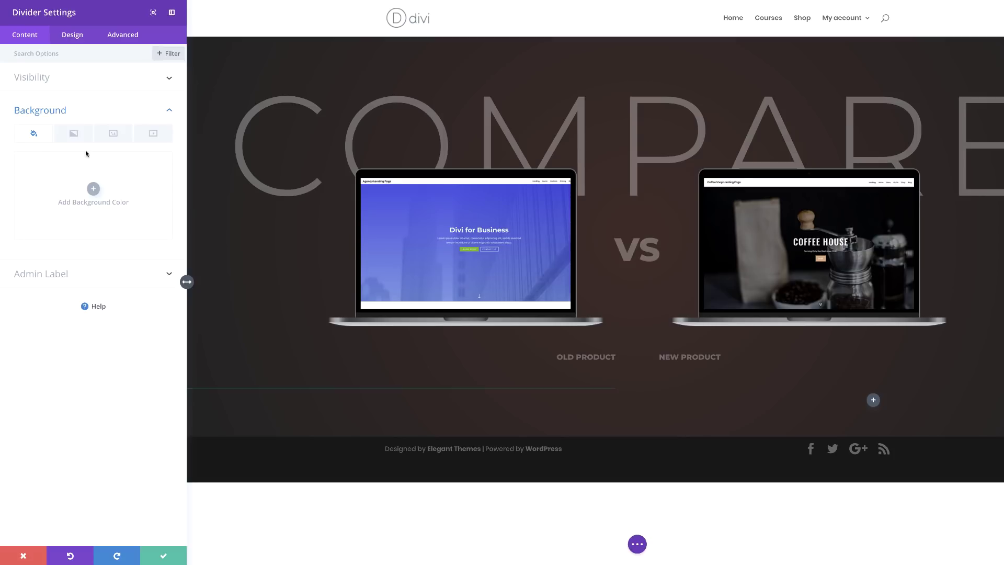
pyautogui.click(73, 137)
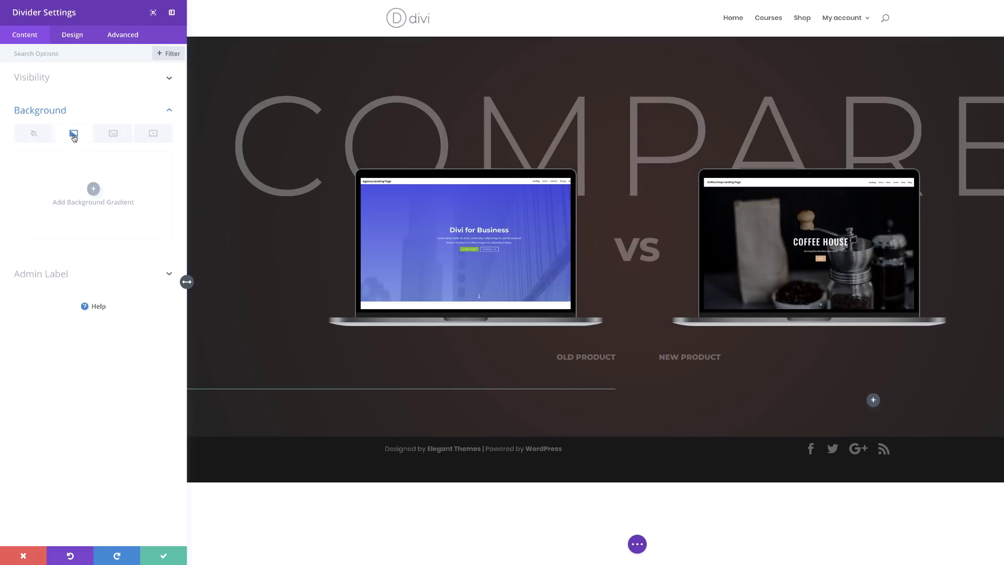
pyautogui.click(94, 190)
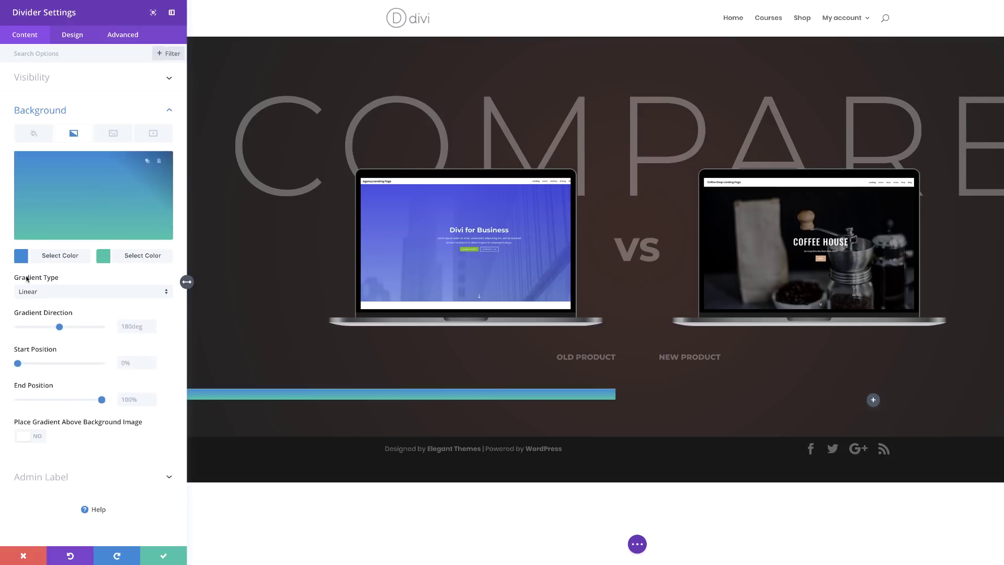
pyautogui.click(24, 260)
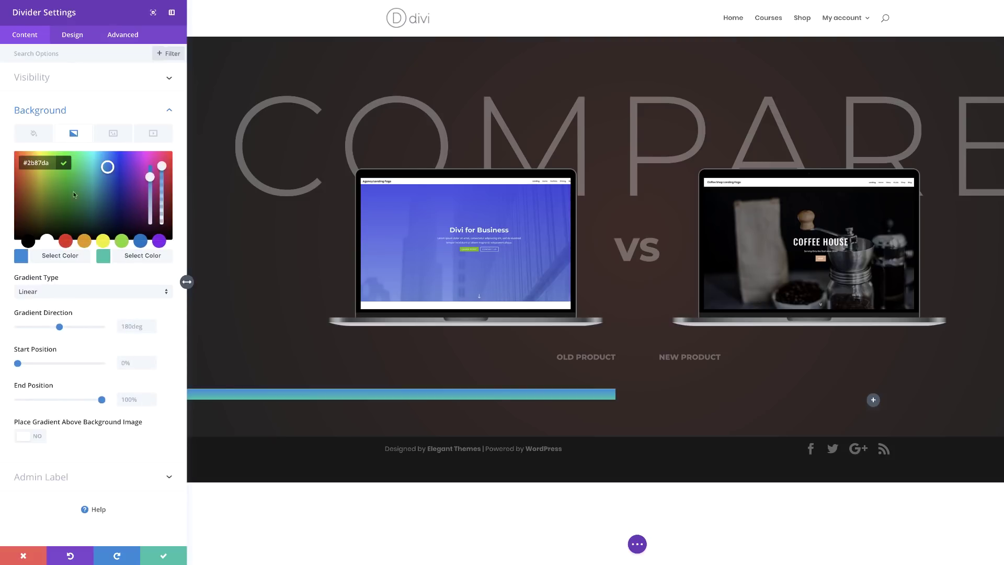
pyautogui.moveTo(162, 166); pyautogui.dragTo(162, 173)
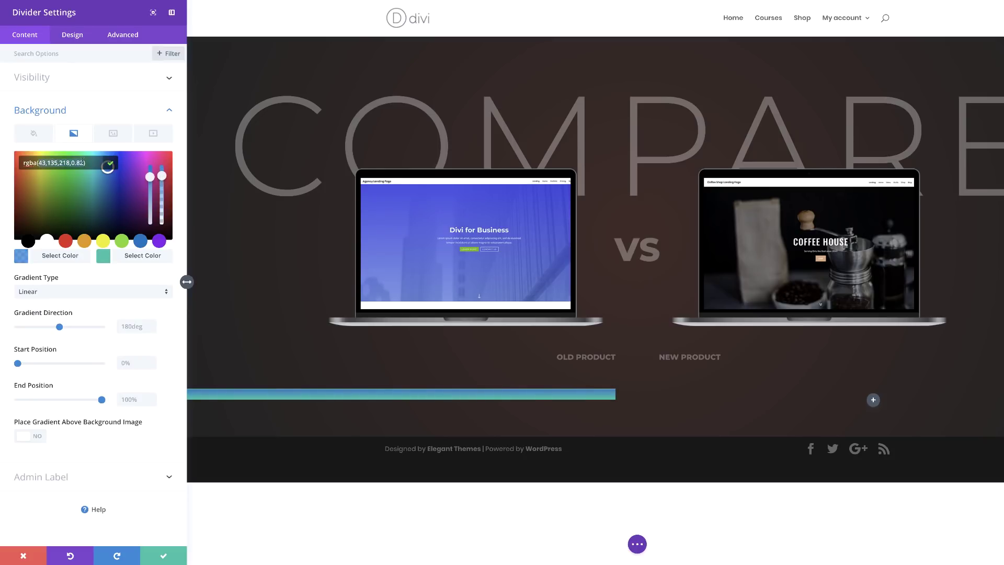
pyautogui.hotkey('ctrl', 'a')
pyautogui.write('rgba(81,91,214,0.25)')
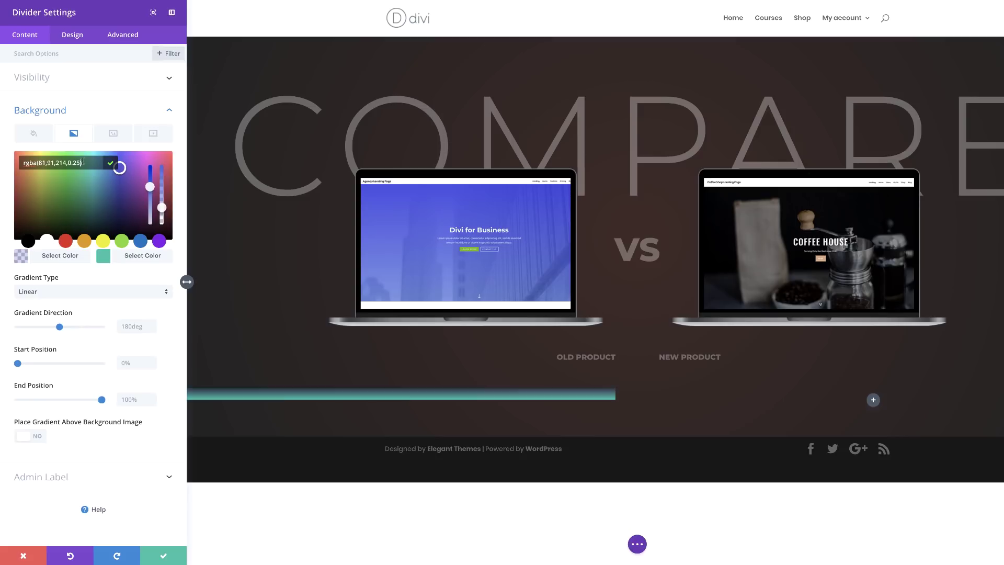
# - Set the second color of the divider's background gradient to rgba(255,255,255,0.15)
pyautogui.click(104, 257)
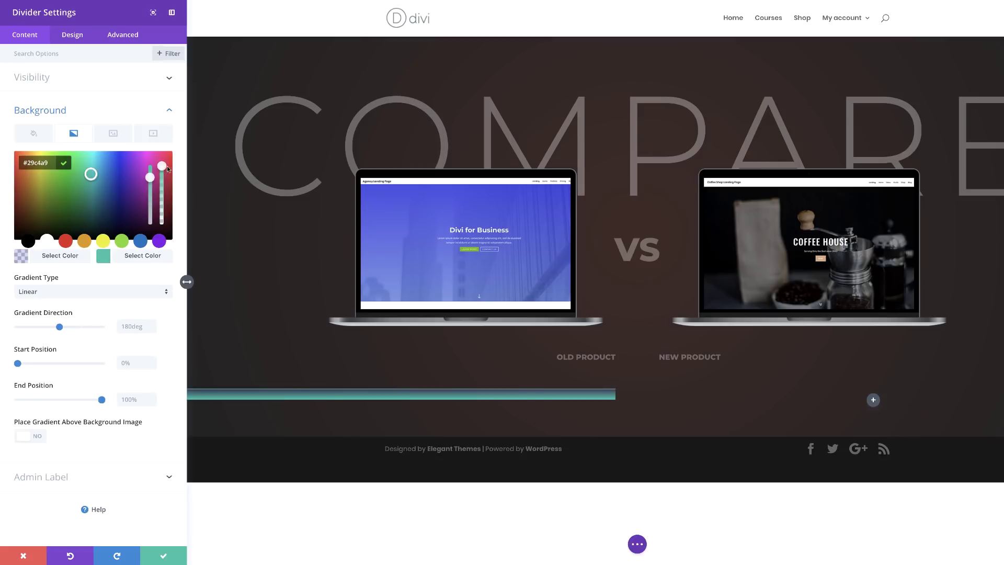
pyautogui.moveTo(162, 167); pyautogui.dragTo(162, 178)
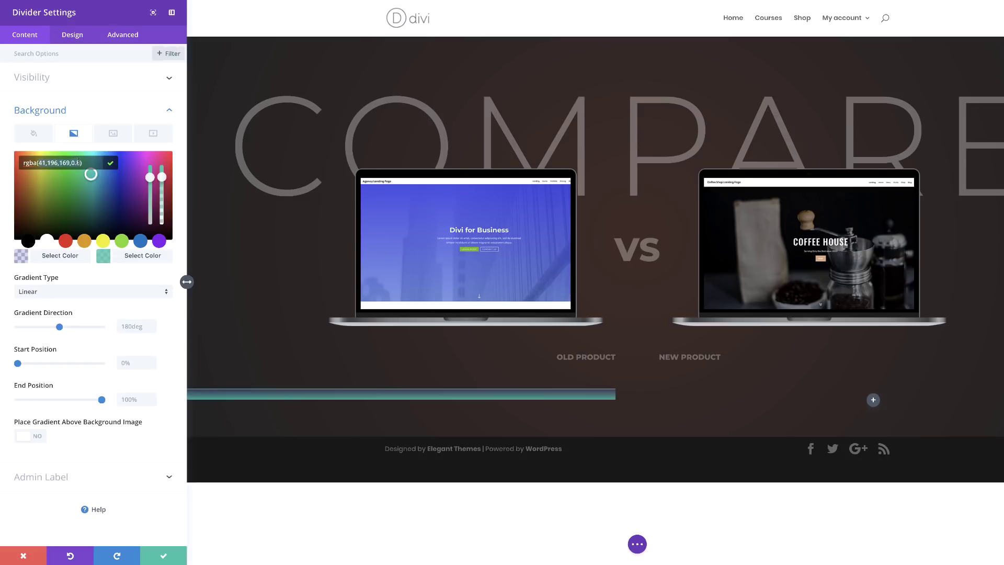
pyautogui.hotkey('ctrl', 'a')
pyautogui.write('rgba(255,255,255,0.15)')
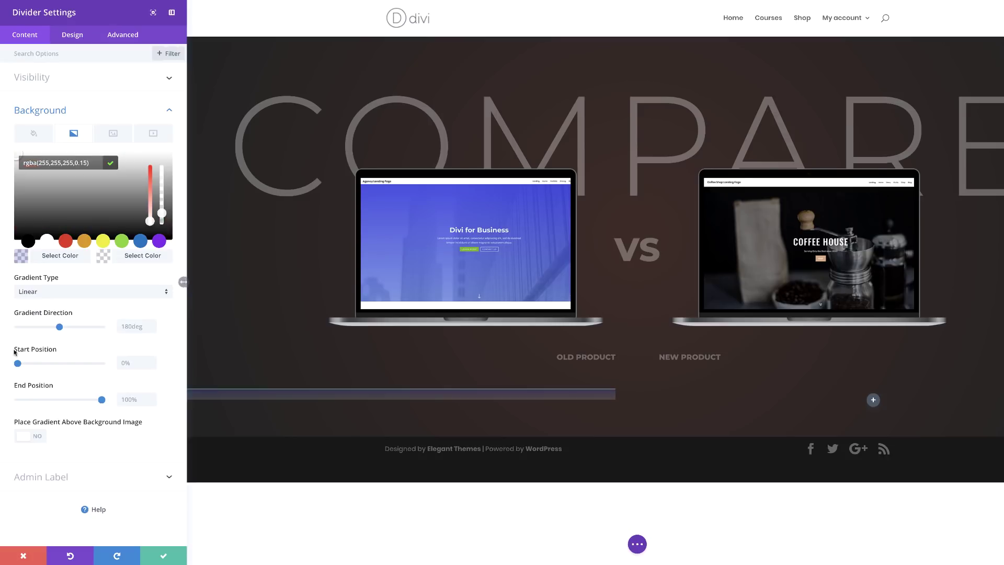
# - Set the divider's gradient direction to 90deg and its start position to 35%
pyautogui.click(128, 326)
pyautogui.hotkey('ctrl', 'a')
pyautogui.write('90')
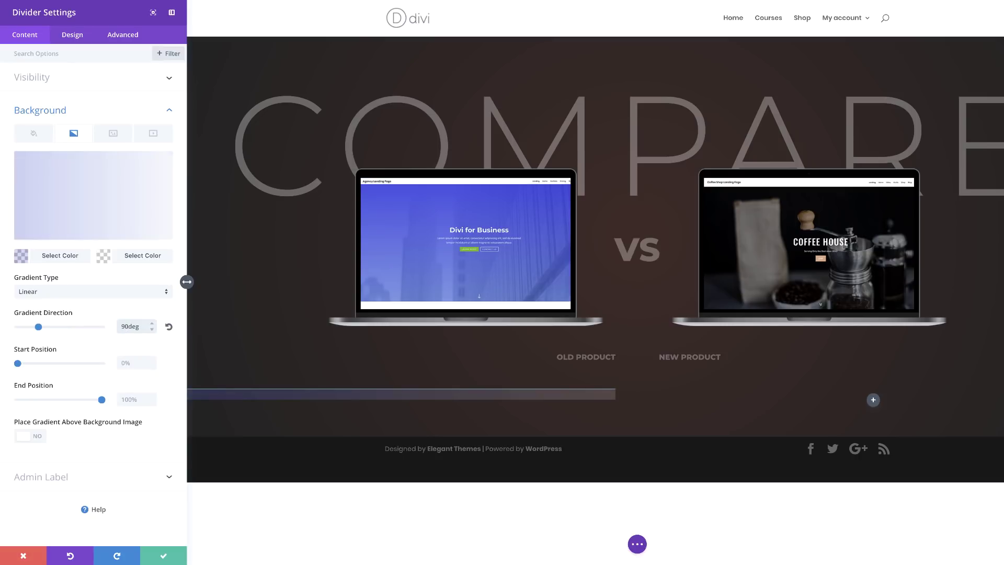
pyautogui.click(187, 282)
pyautogui.click(142, 363)
pyautogui.write('35')
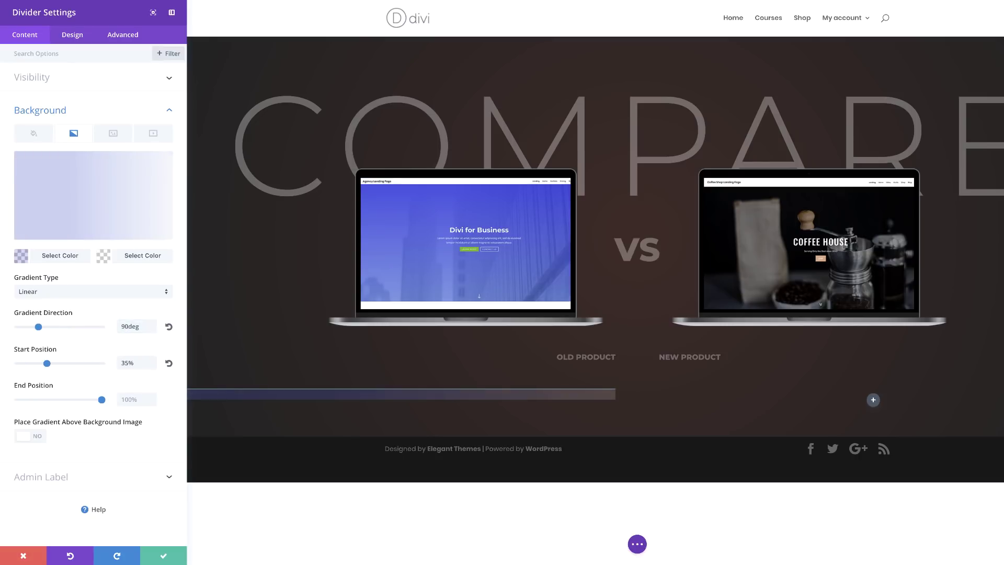
# - Change the divider's line color to #515bd6
pyautogui.click(74, 35)
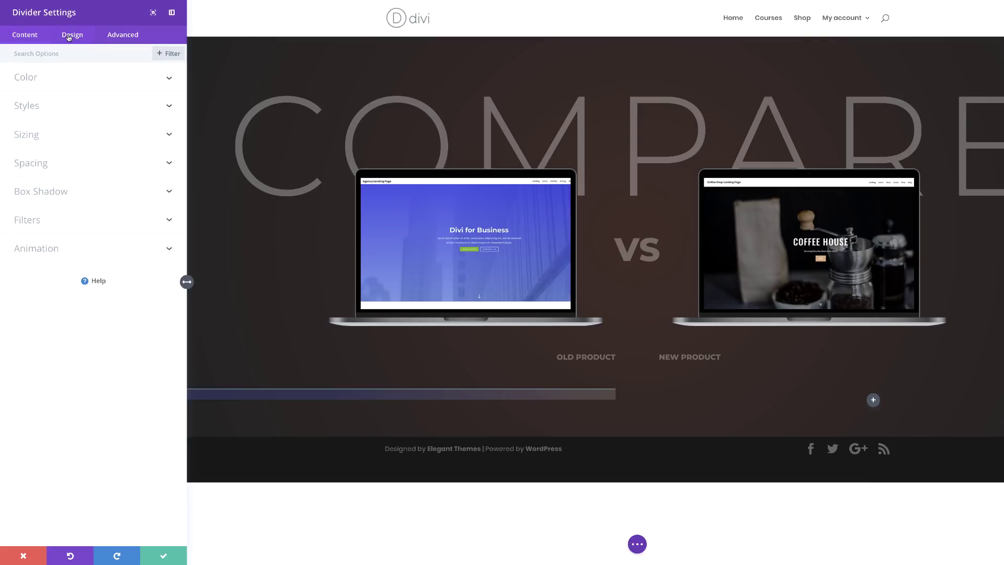
pyautogui.click(34, 78)
pyautogui.click(24, 120)
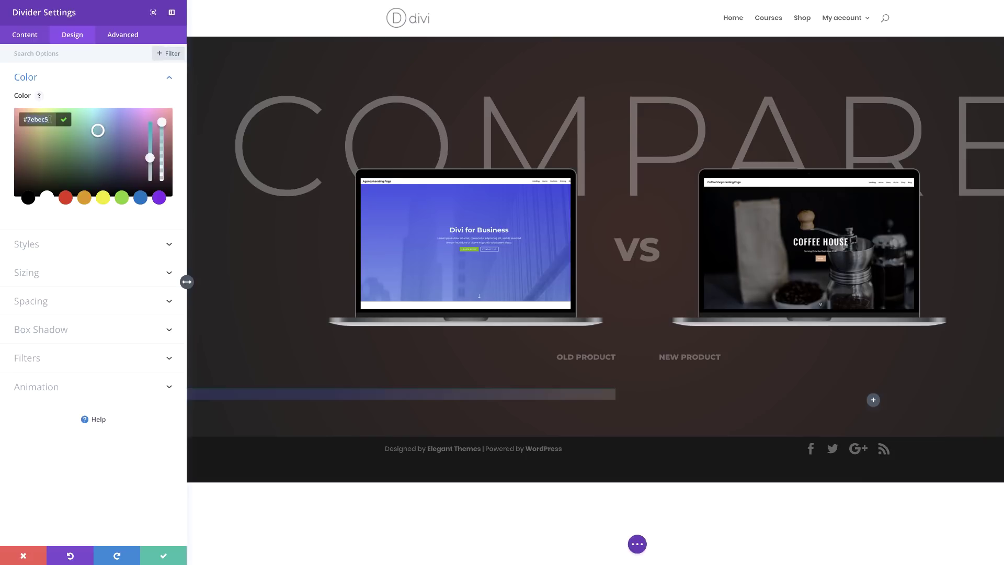
pyautogui.write('#515bd6')
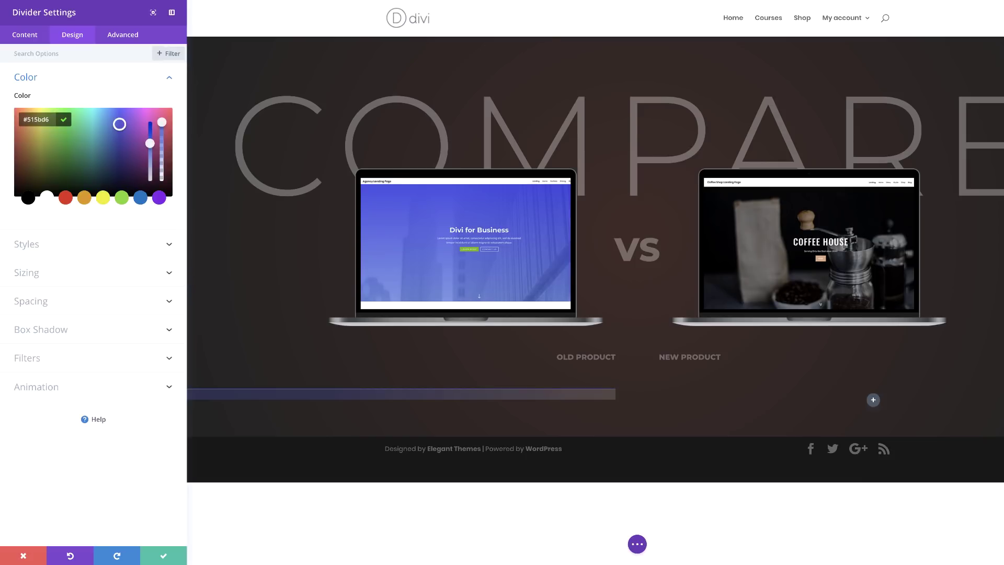
# - Give the divider a left padding of 70% and a weight of 23px, and save the module
pyautogui.click(38, 277)
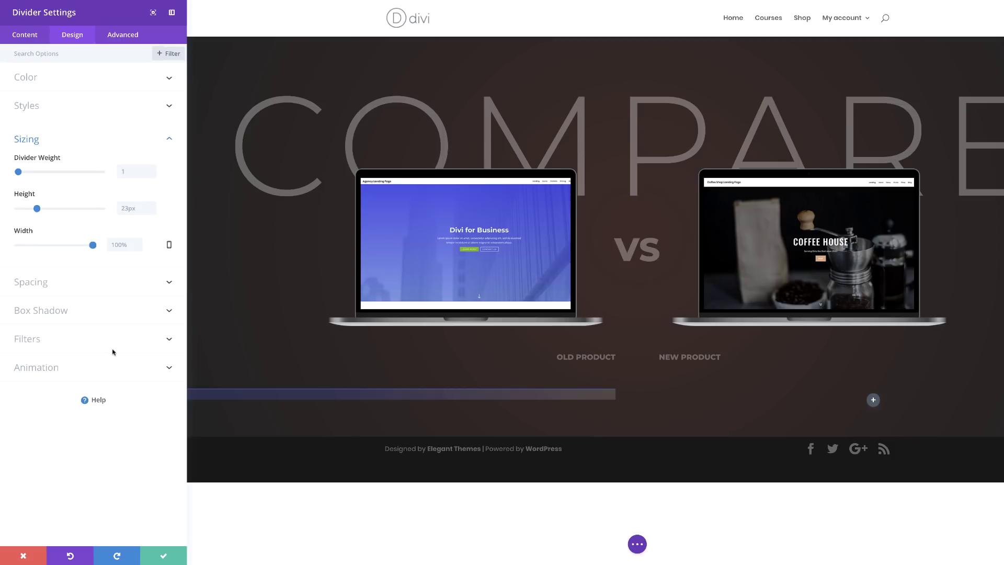
pyautogui.click(43, 283)
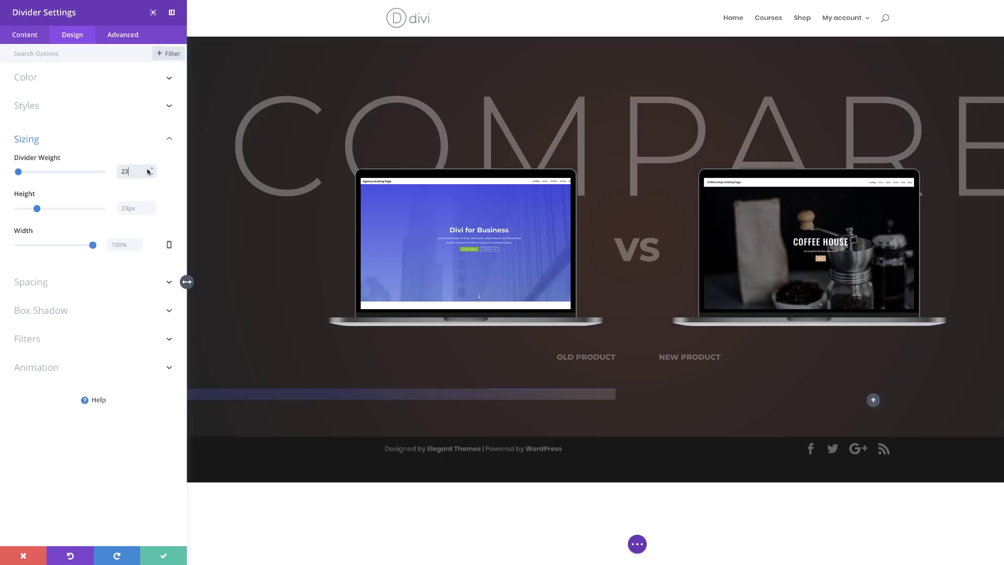
pyautogui.press('Return')
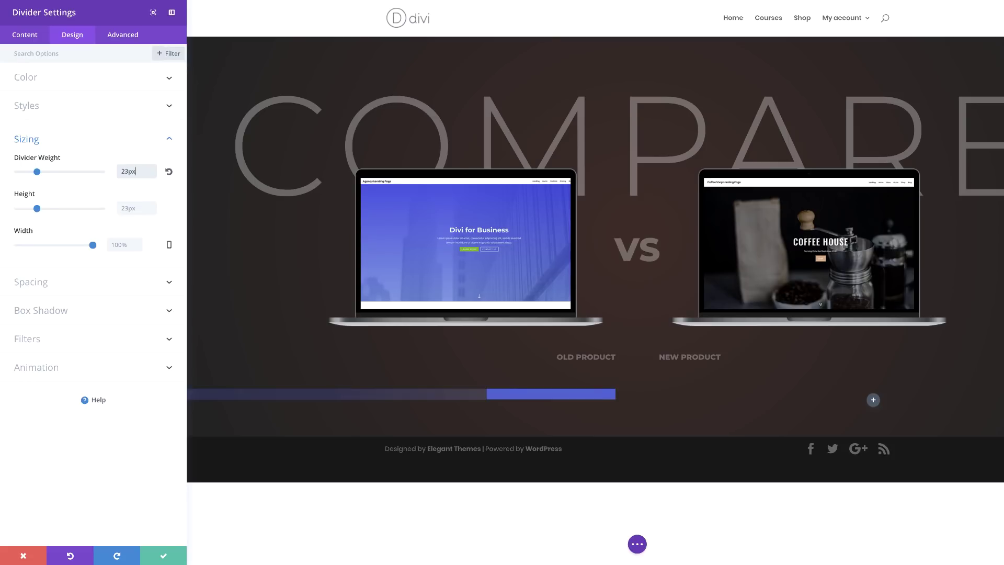
pyautogui.click(163, 556)
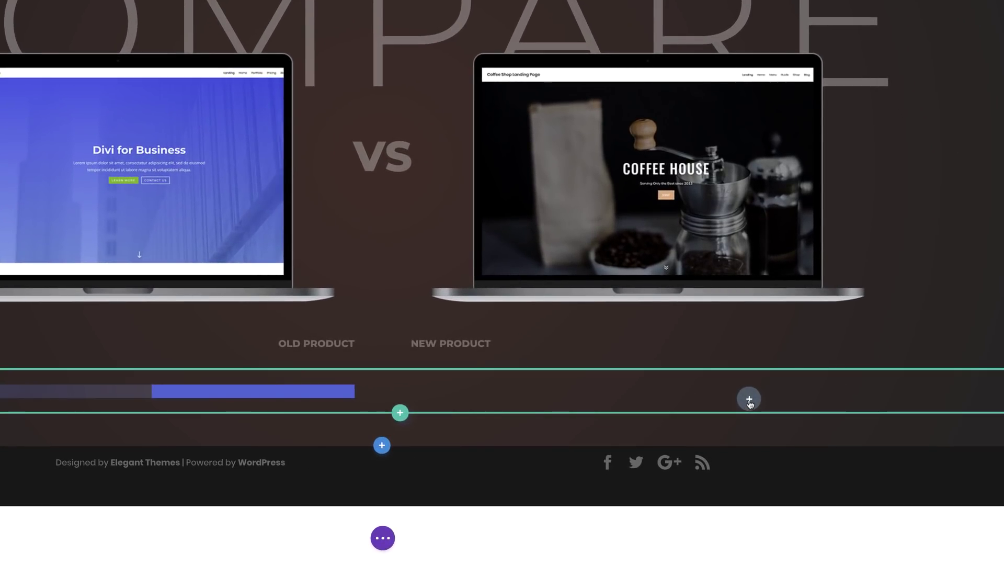
# - Place a copy of the blue divider in the row's second column and open the copy's background settings
pyautogui.click(748, 400)
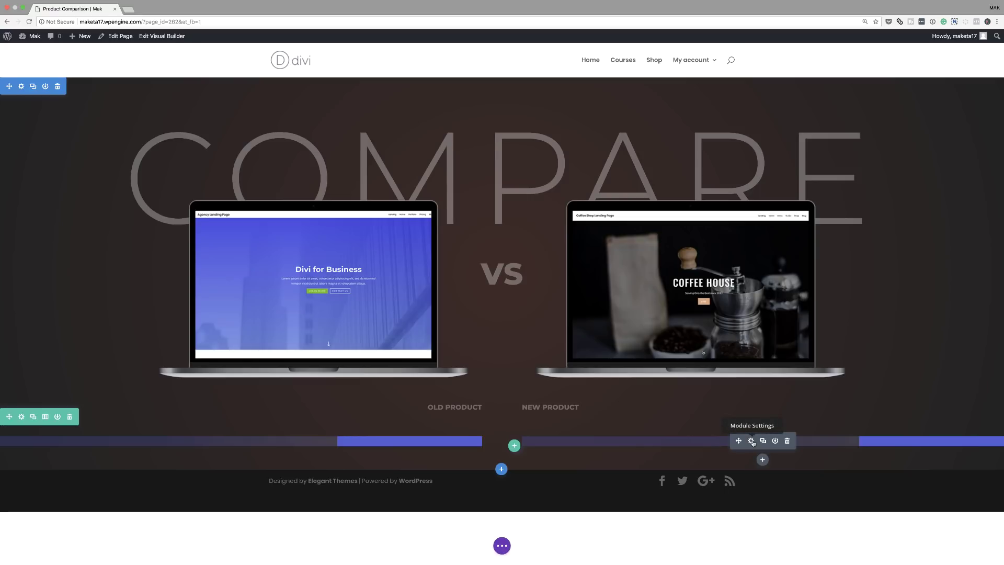
pyautogui.click(752, 441)
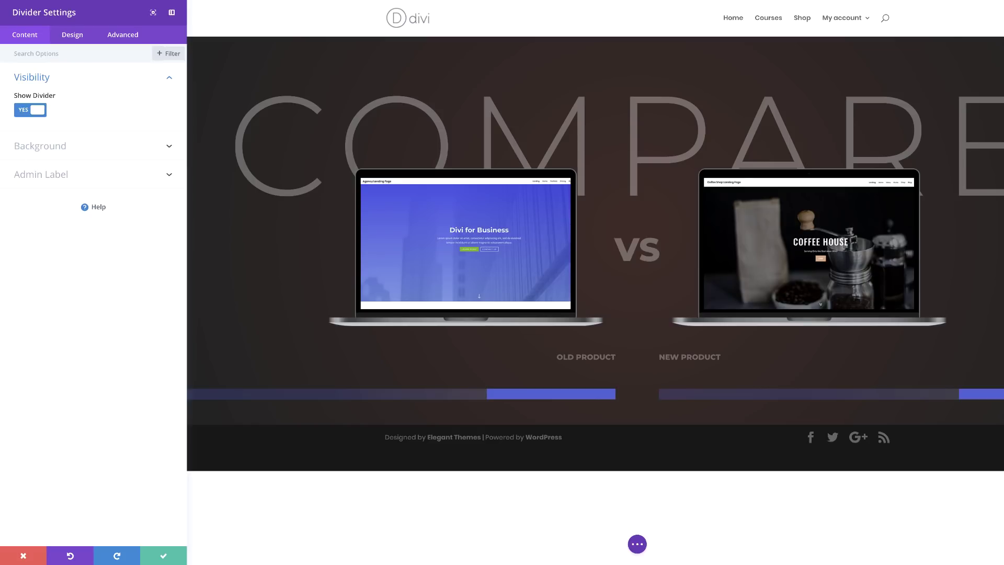
pyautogui.click(50, 148)
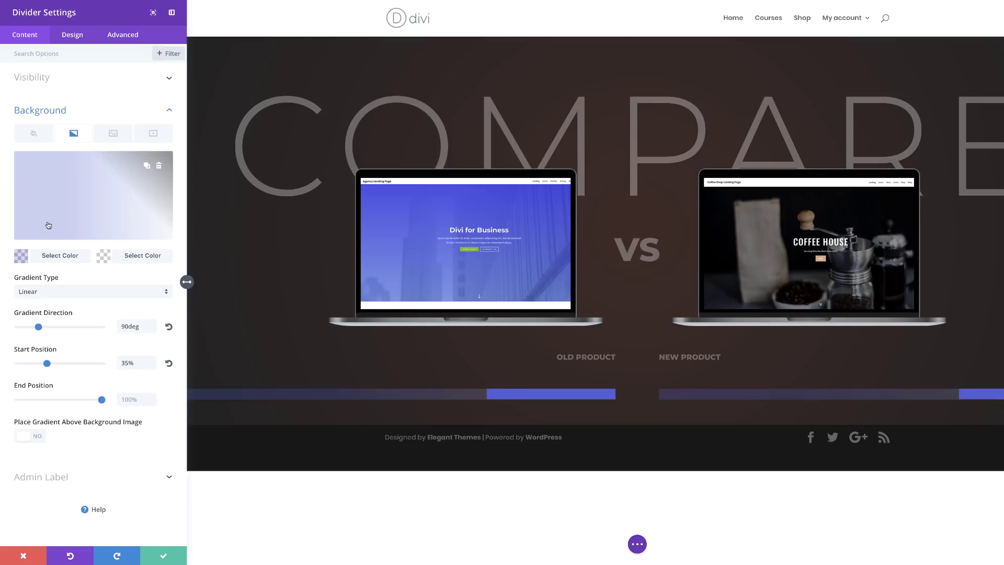
# - Set the copied divider's gradient colors to rgba(255,255,255,0.15) and a translucent red, with a start position of 70%
pyautogui.click(21, 255)
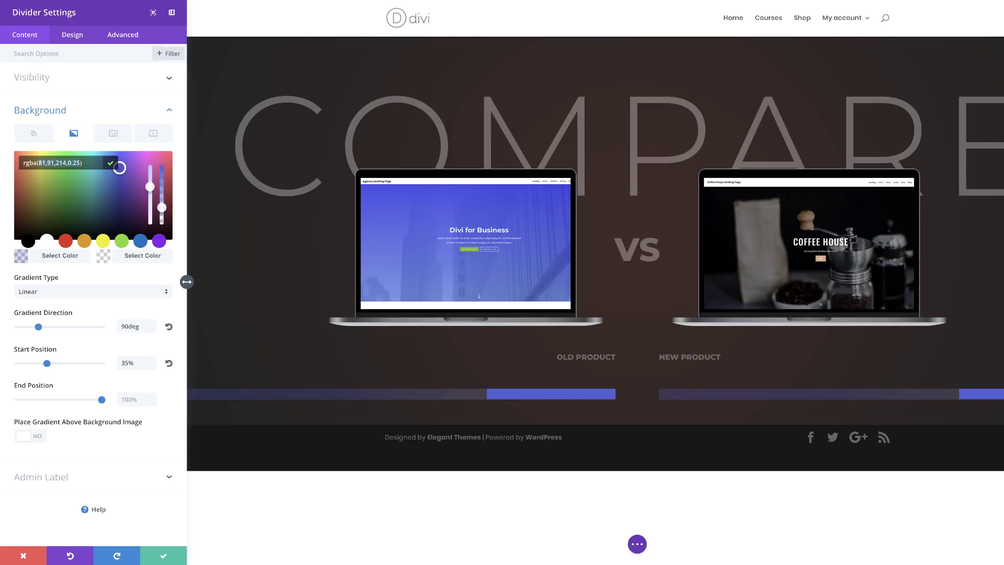
pyautogui.click(104, 256)
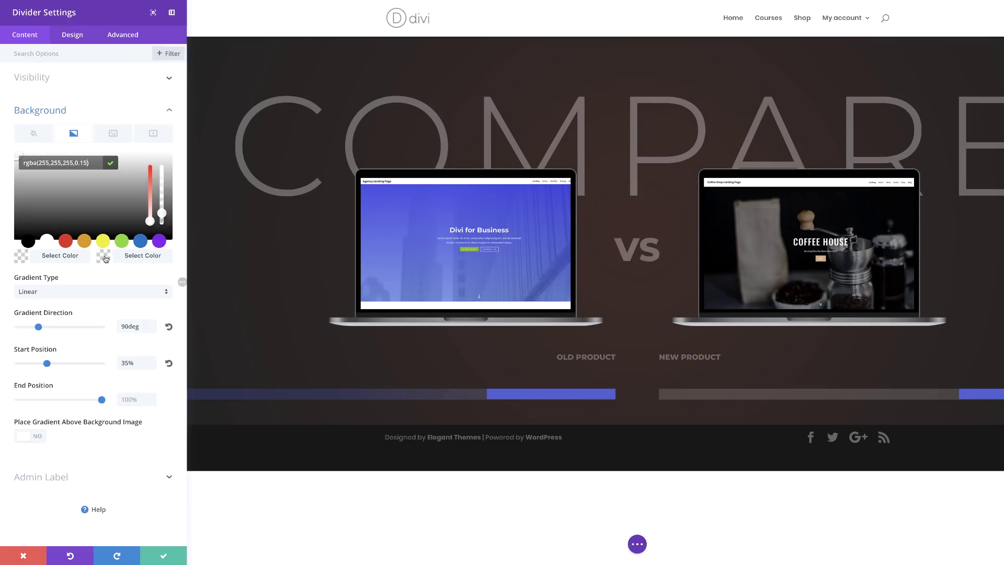
pyautogui.doubleClick(134, 363)
pyautogui.write('70%')
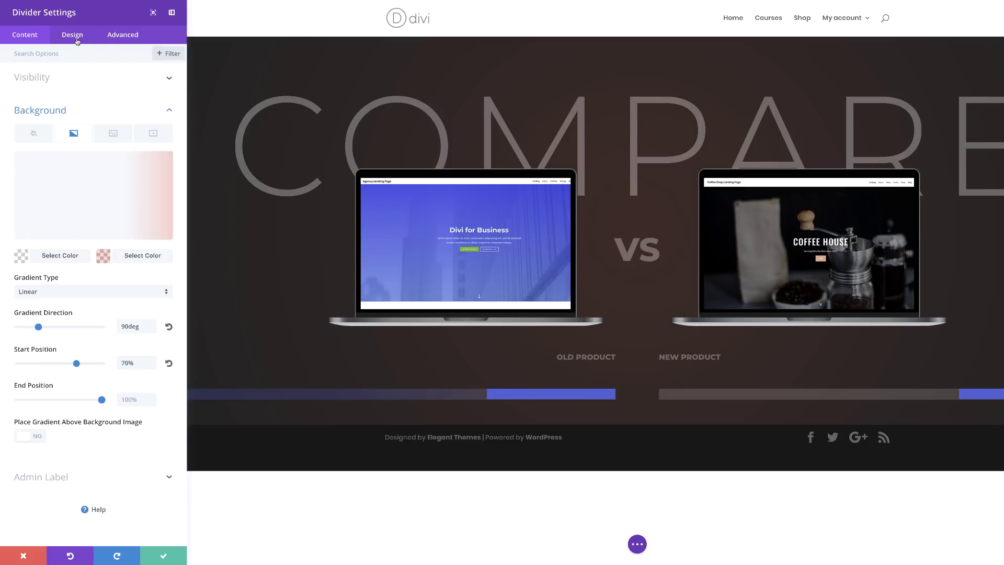
# - Change the second column divider's line color to #f25a47
pyautogui.click(76, 40)
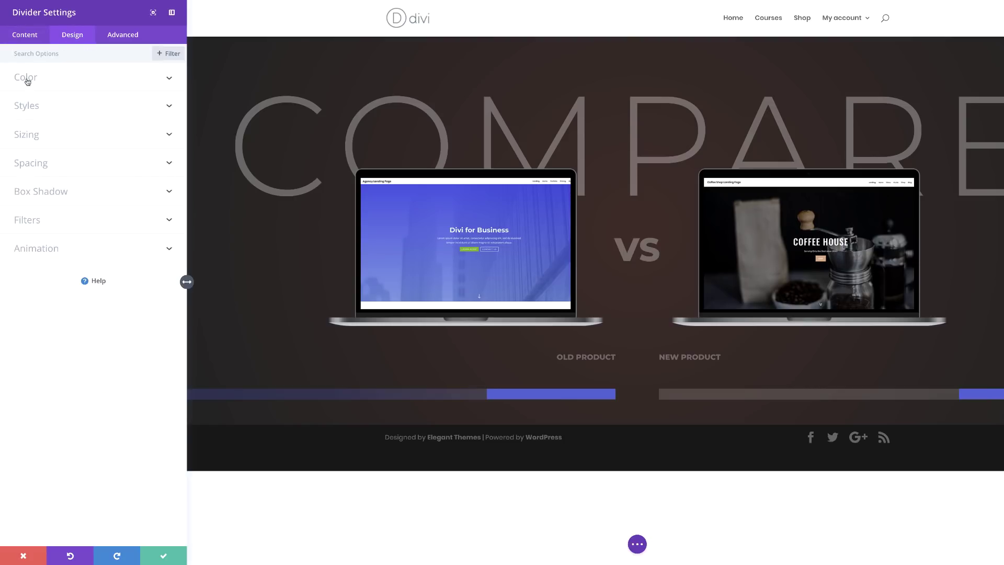
pyautogui.click(27, 78)
pyautogui.click(23, 117)
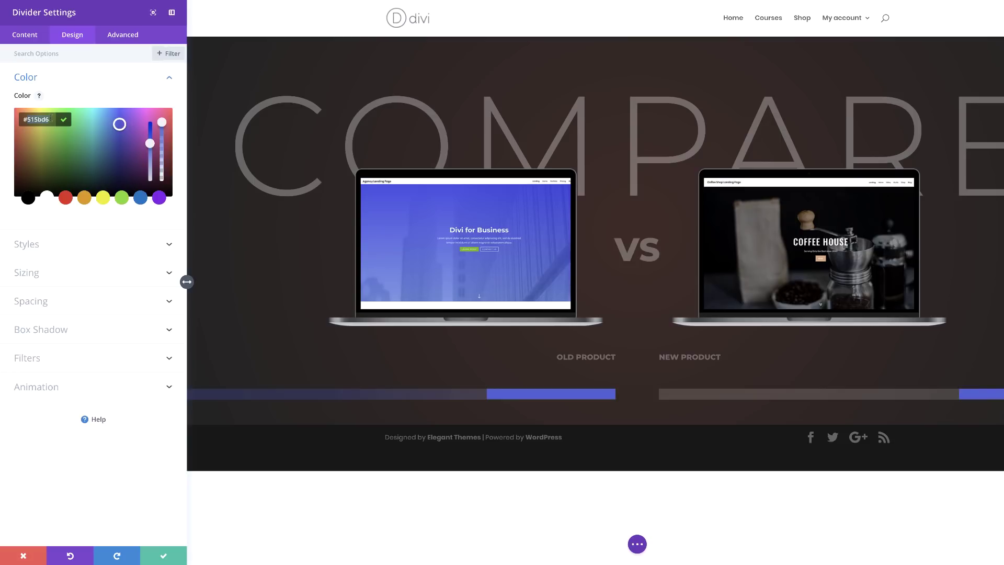
pyautogui.hotkey('ctrl', 'a')
pyautogui.write('#f25a47')
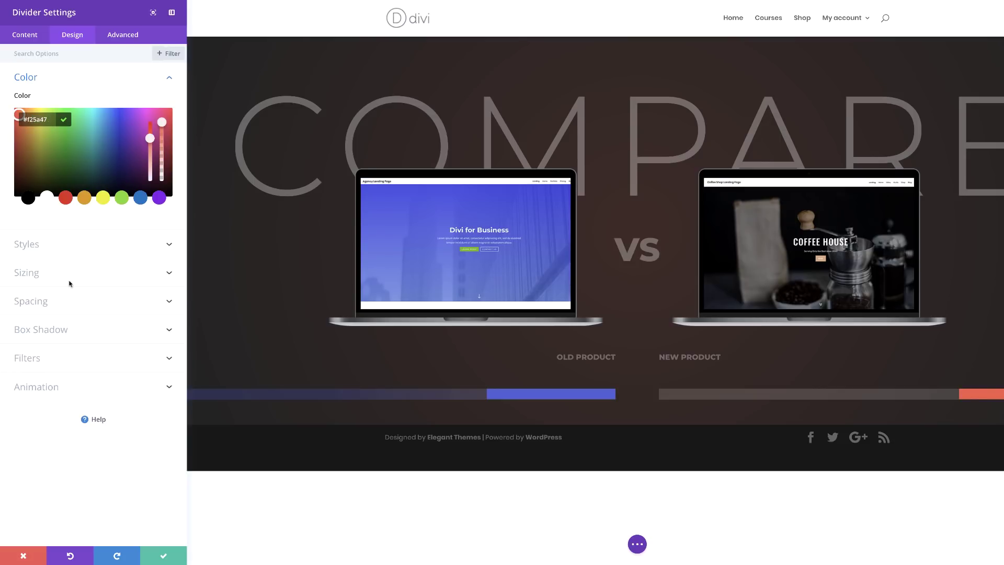
# - Set the red divider's right padding to 30%, clear its left padding, and save the module
pyautogui.click(34, 277)
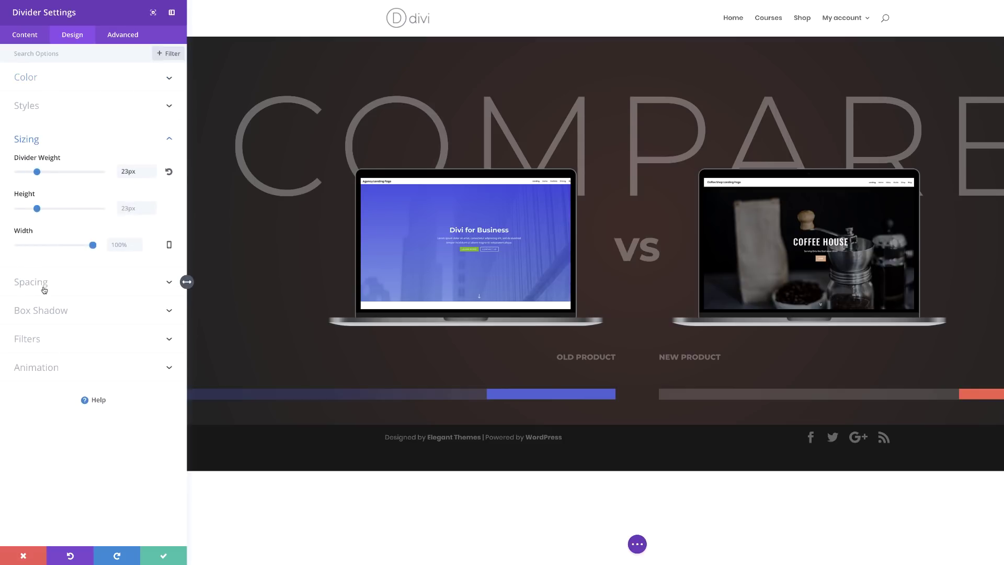
pyautogui.click(43, 289)
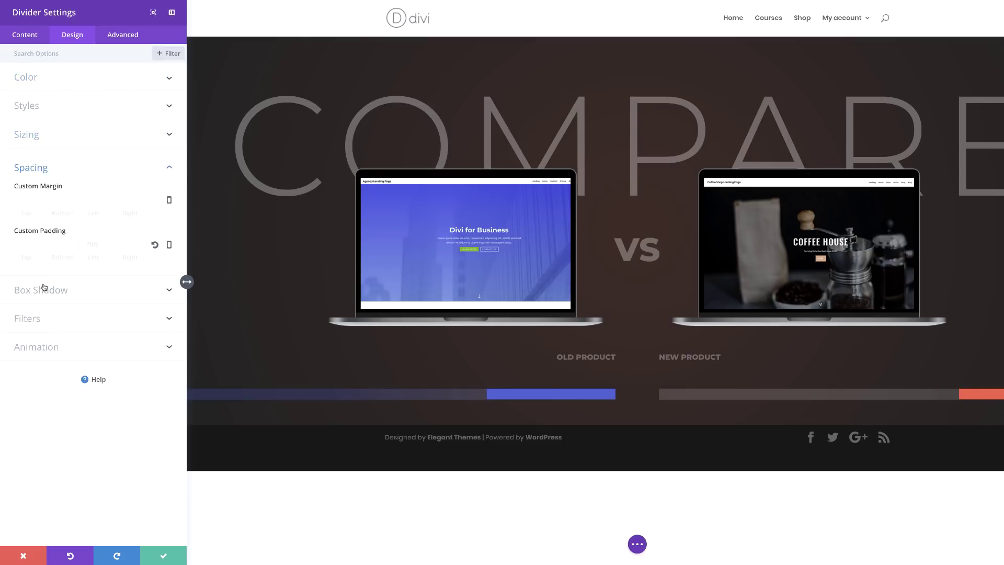
pyautogui.click(121, 242)
pyautogui.write('30%')
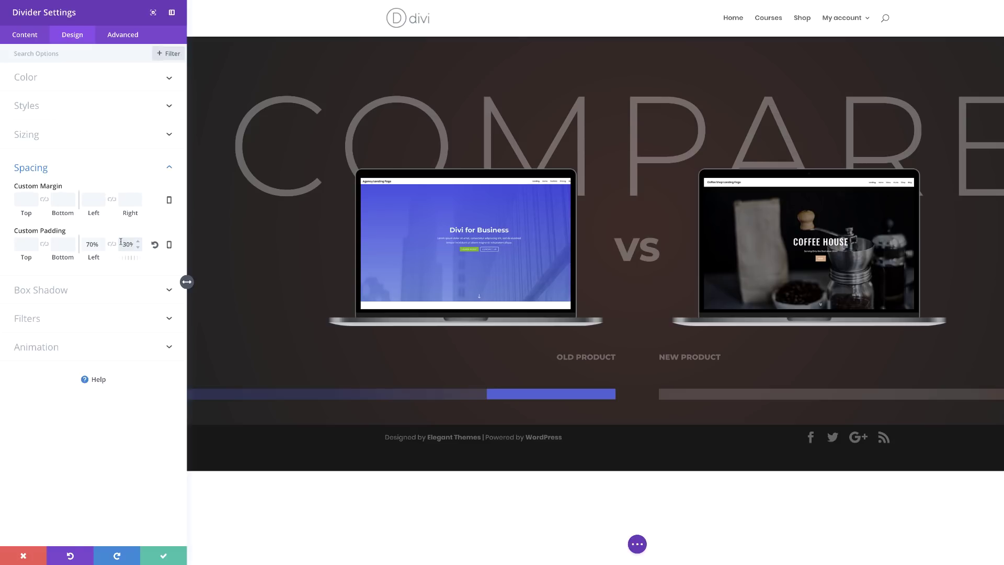
pyautogui.click(95, 241)
pyautogui.doubleClick(91, 244)
pyautogui.press('BackSpace')
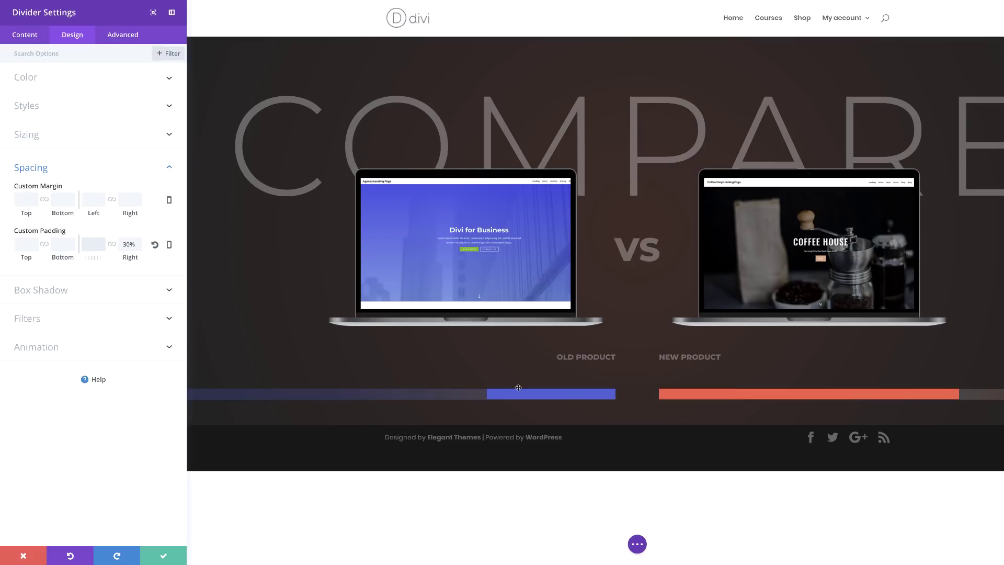
pyautogui.click(164, 556)
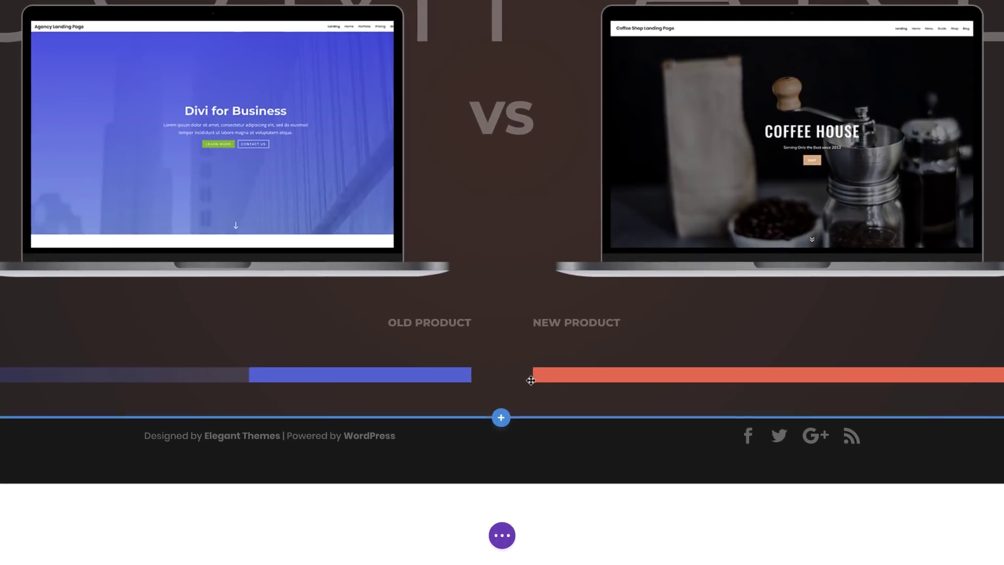
# - Add a single-column row below the colored dividers and insert a Blurb module in it
pyautogui.click(520, 380)
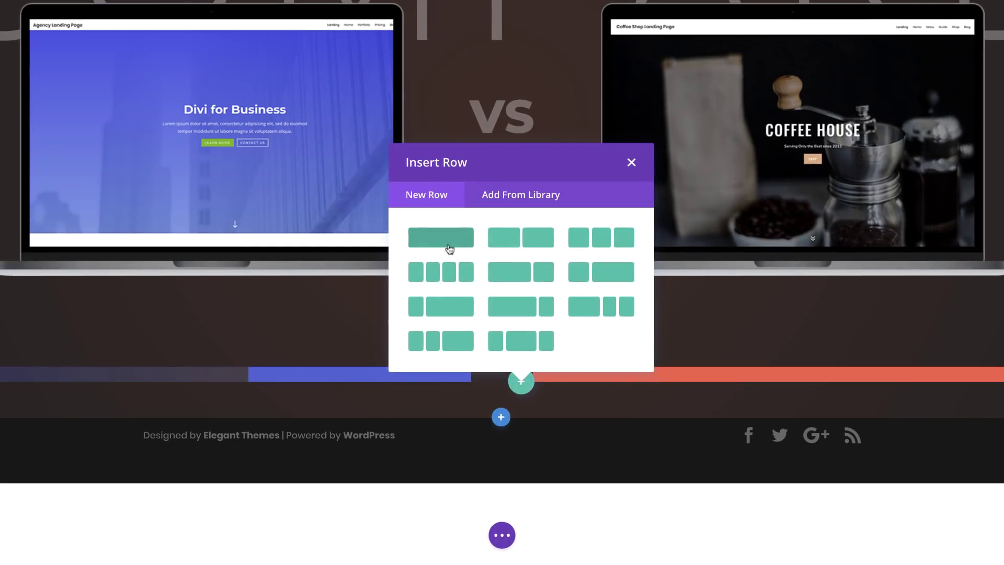
pyautogui.click(447, 242)
pyautogui.press('Escape')
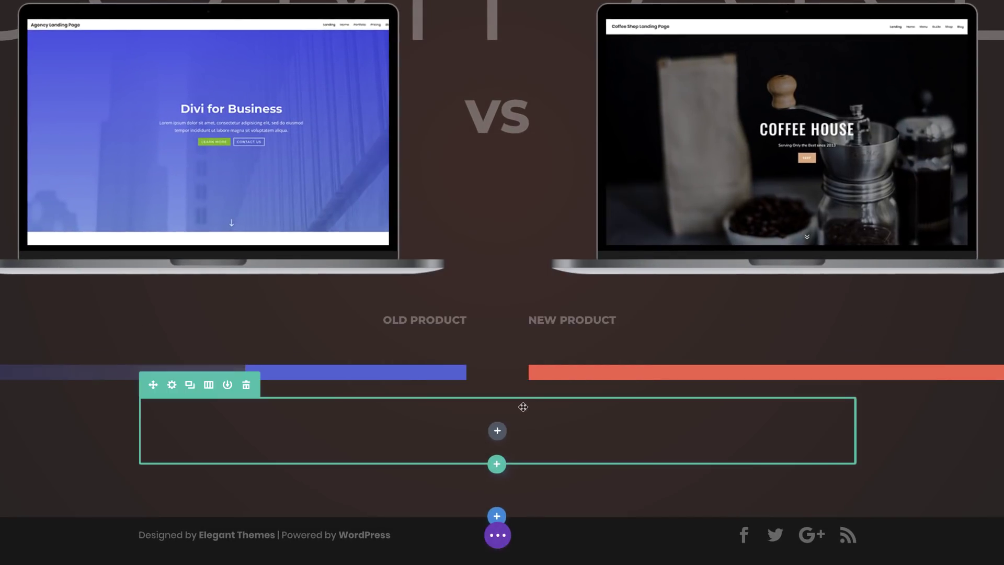
pyautogui.click(497, 430)
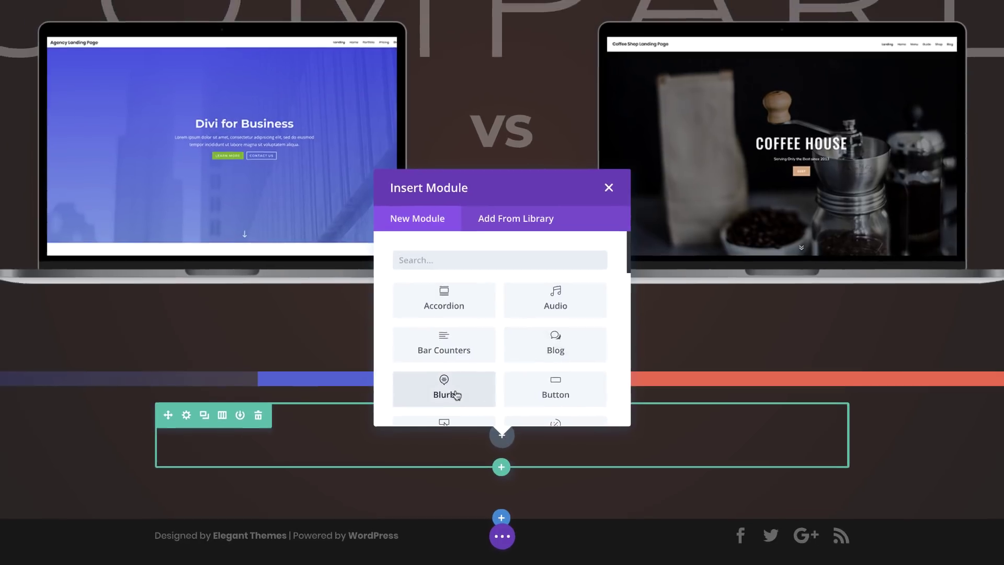
pyautogui.click(457, 395)
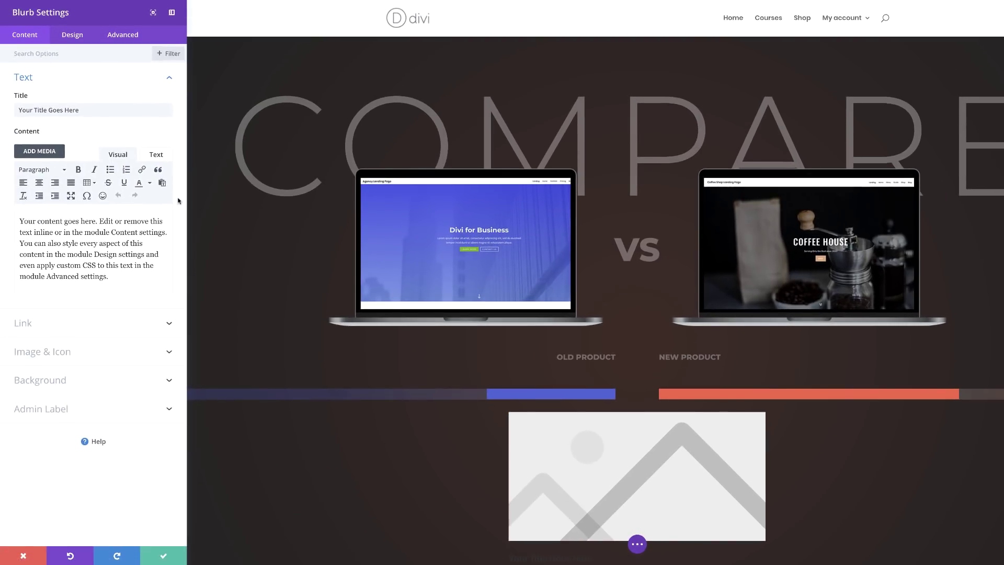
# - Replace the blurb's body content with "feature" and use a downward chevron icon instead of the image
pyautogui.tripleClick(113, 275)
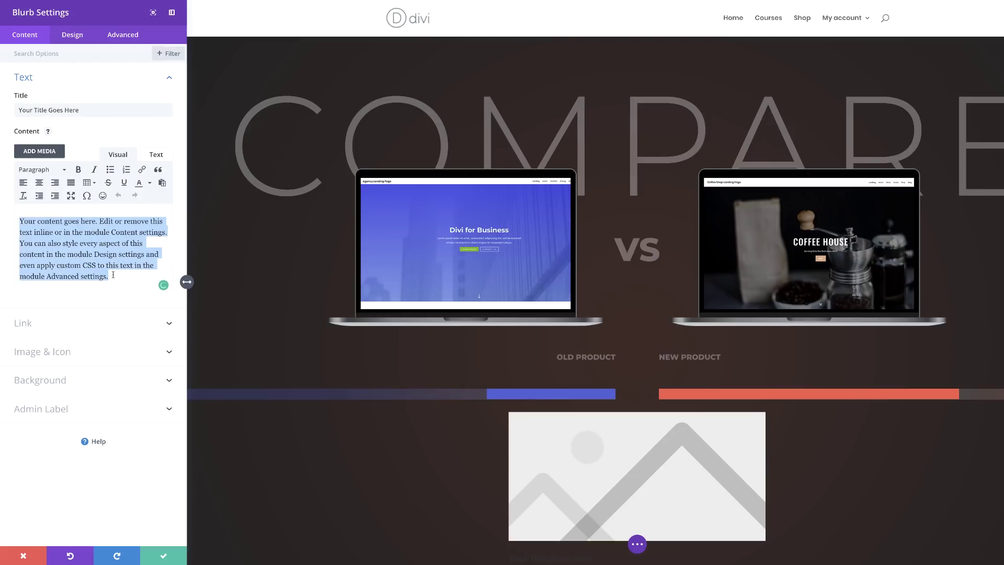
pyautogui.write('feature')
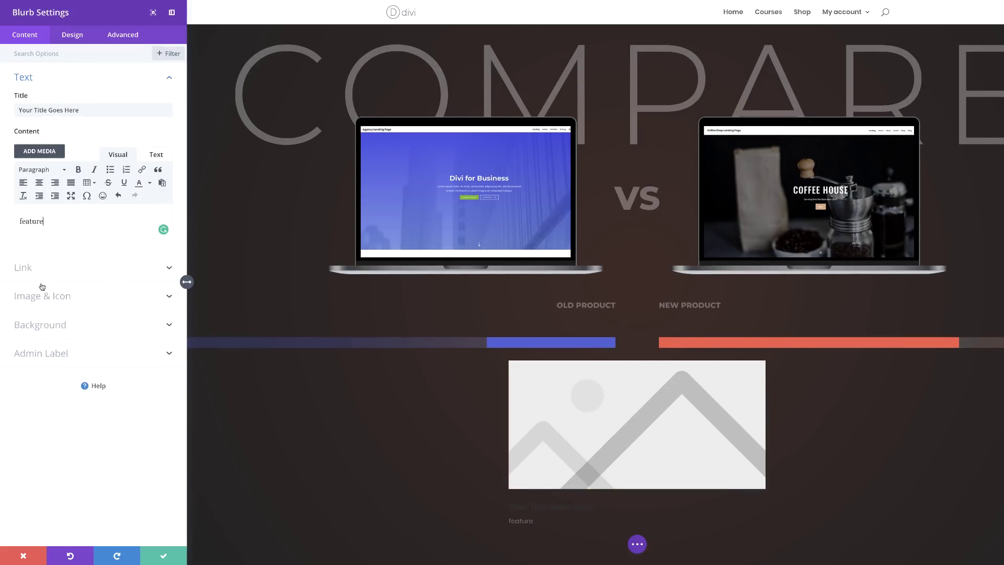
pyautogui.click(50, 296)
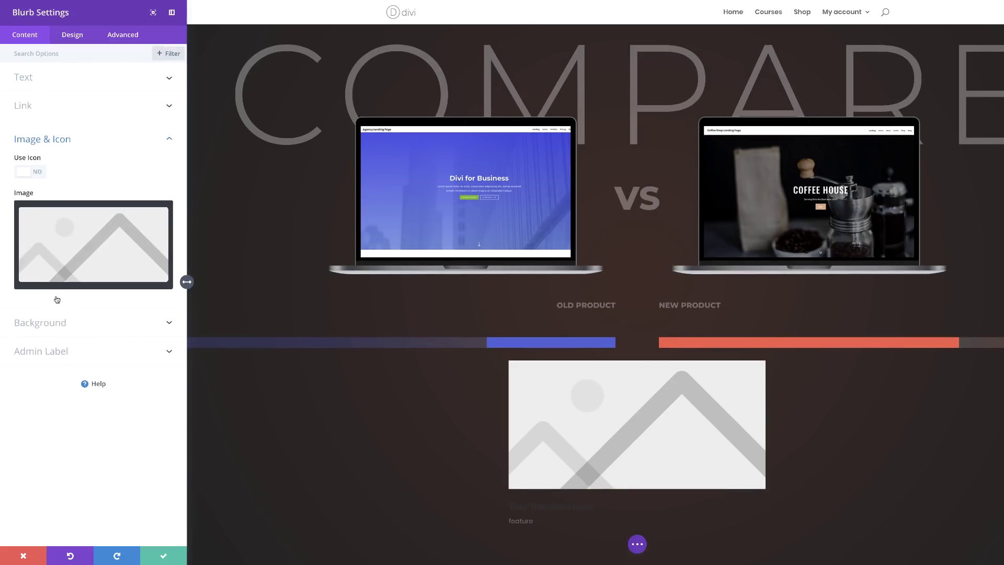
pyautogui.click(35, 174)
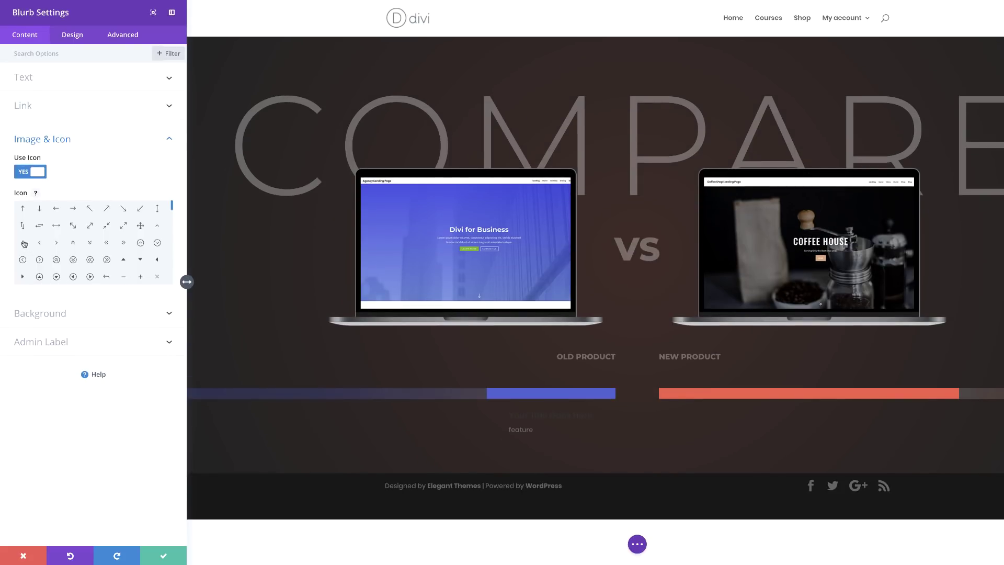
pyautogui.click(23, 243)
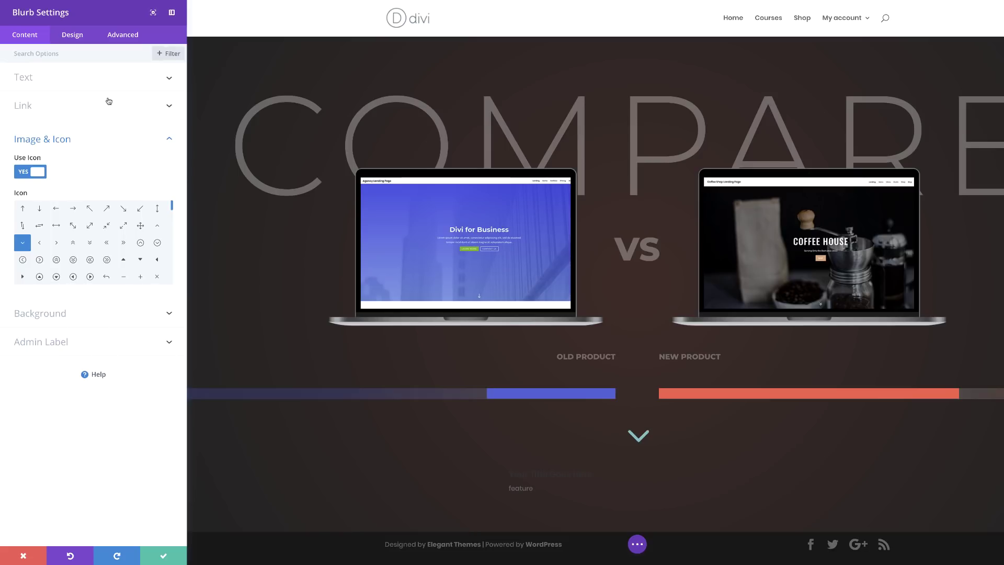
# - Set the blurb's icon color to rgba(255,255,255,0.3) and its icon font size to 30px
pyautogui.click(72, 35)
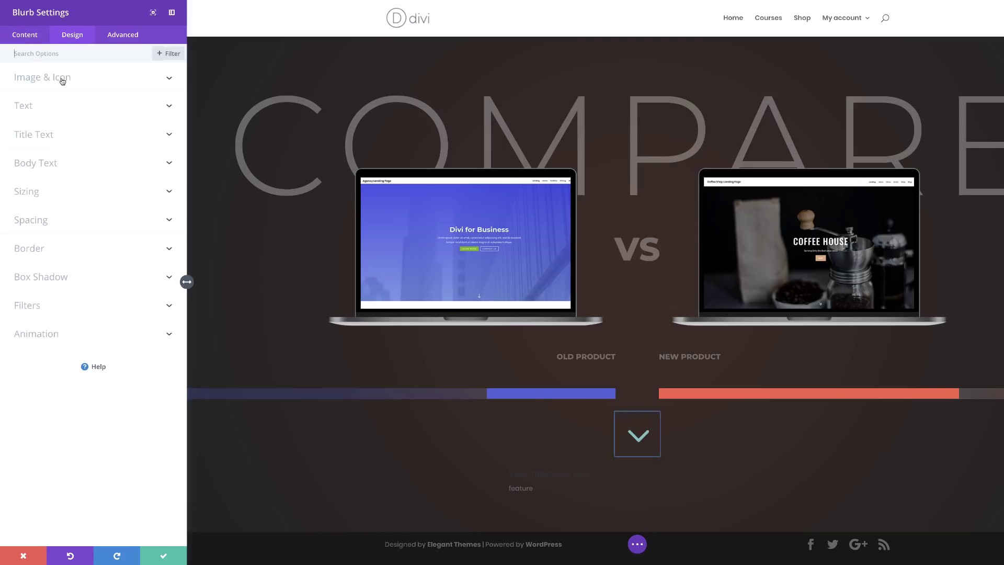
pyautogui.click(62, 81)
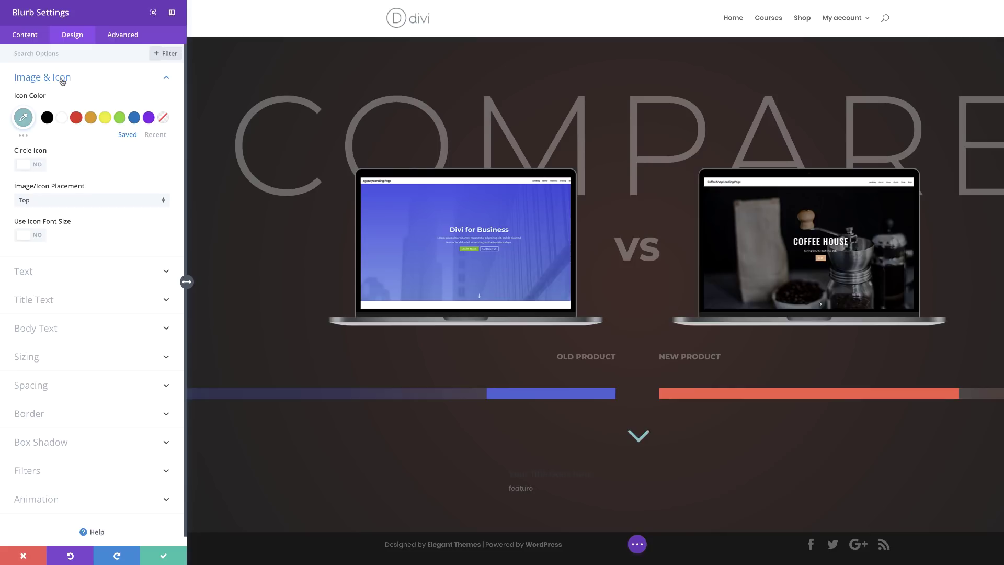
pyautogui.click(24, 118)
pyautogui.moveTo(158, 124)
pyautogui.mouseDown()
pyautogui.moveTo(159, 139)
pyautogui.moveTo(159, 129)
pyautogui.mouseUp()
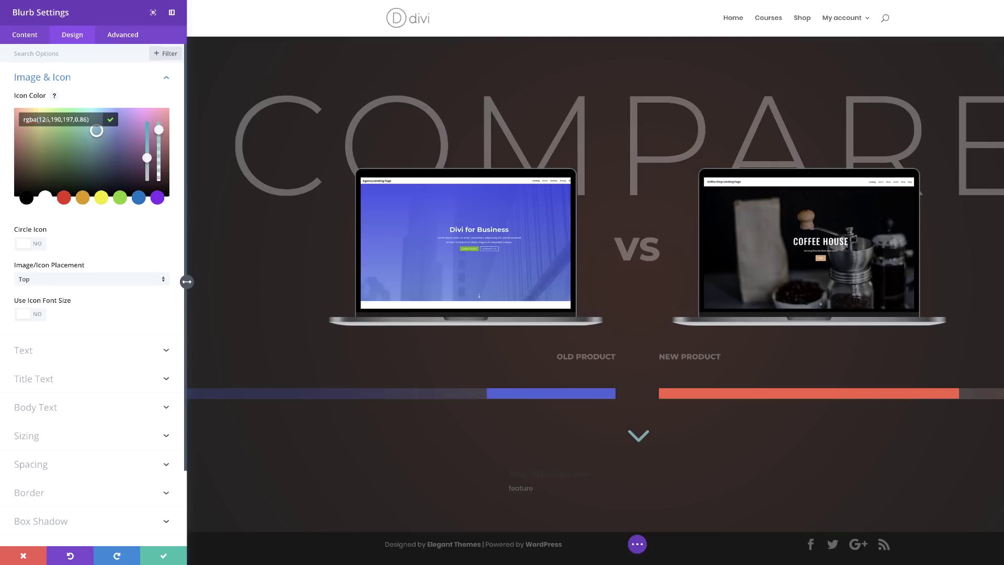
pyautogui.hotkey('ctrl', 'a')
pyautogui.write('rgba(255,255,255,0.3)')
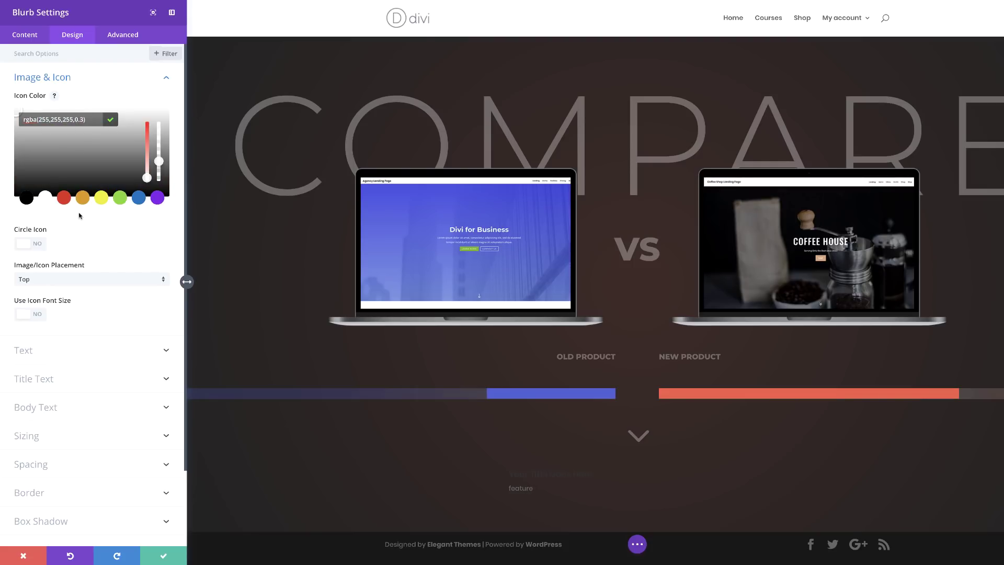
pyautogui.click(41, 316)
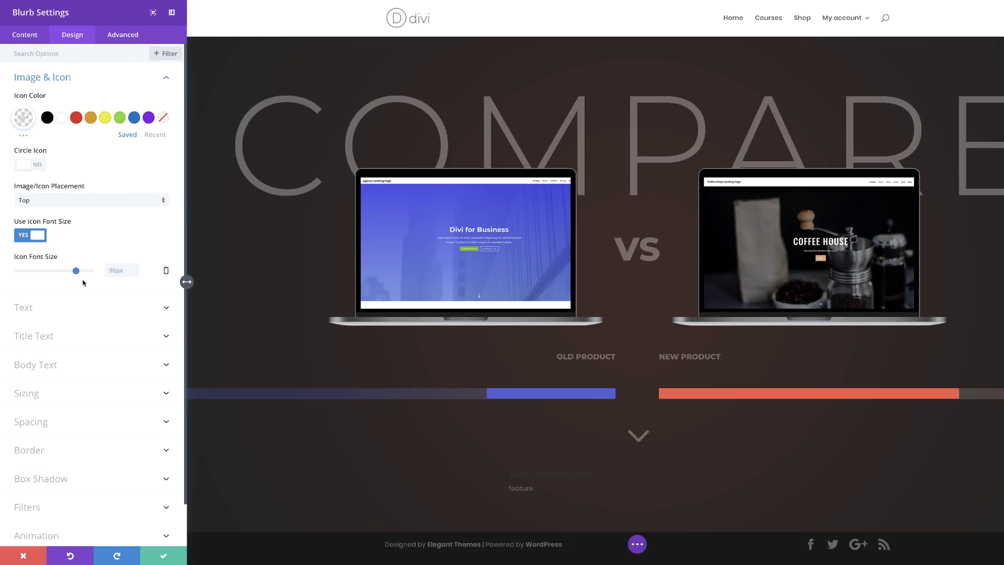
pyautogui.moveTo(75, 271); pyautogui.dragTo(35, 274)
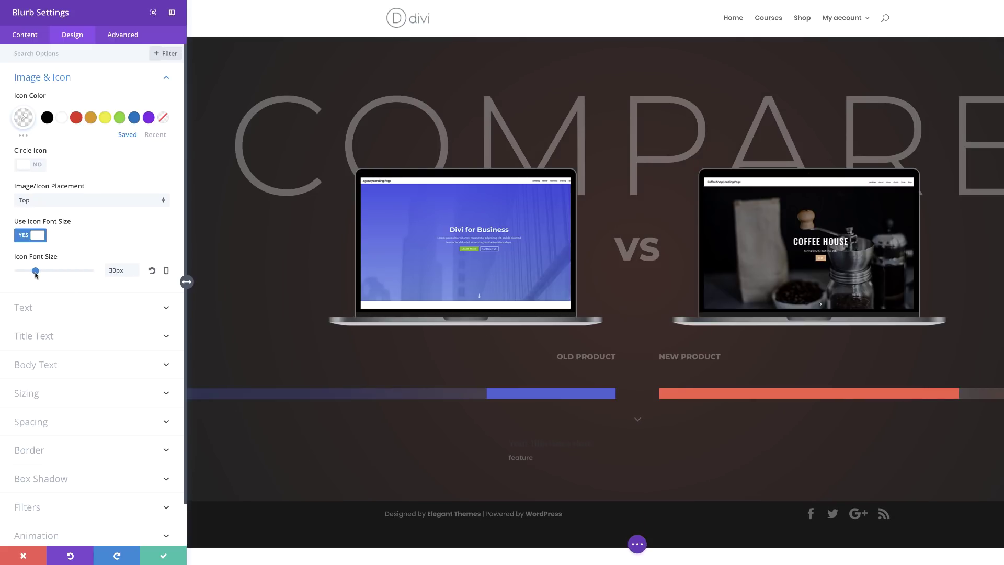
# - Center the blurb's text and set its body font to Montserrat with Ultra Bold weight
pyautogui.click(24, 308)
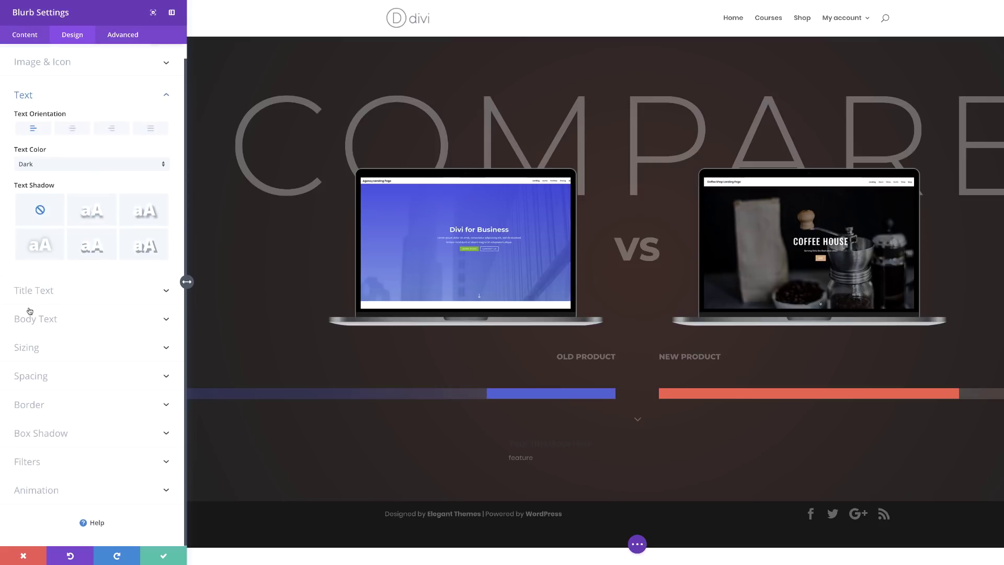
pyautogui.click(72, 131)
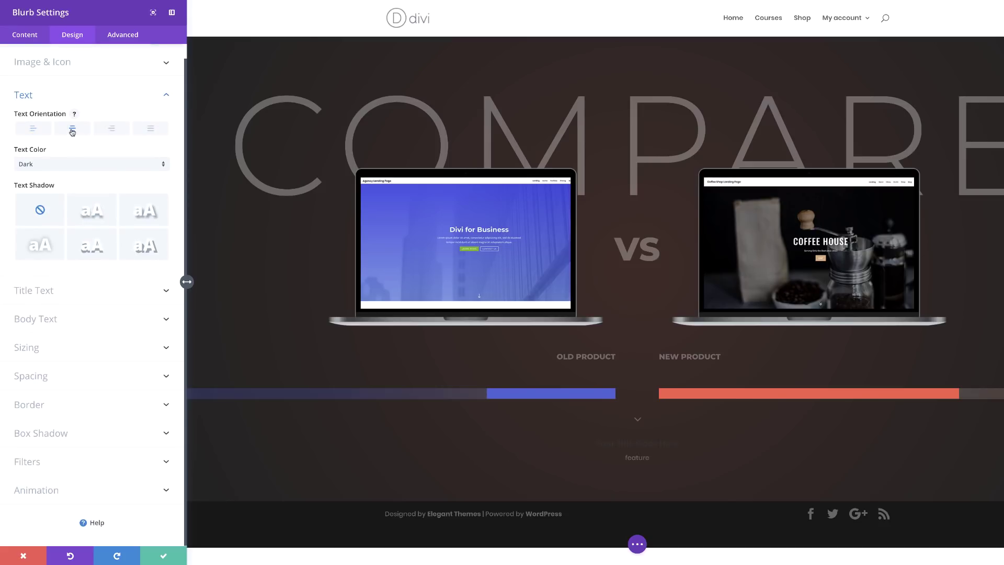
pyautogui.click(41, 319)
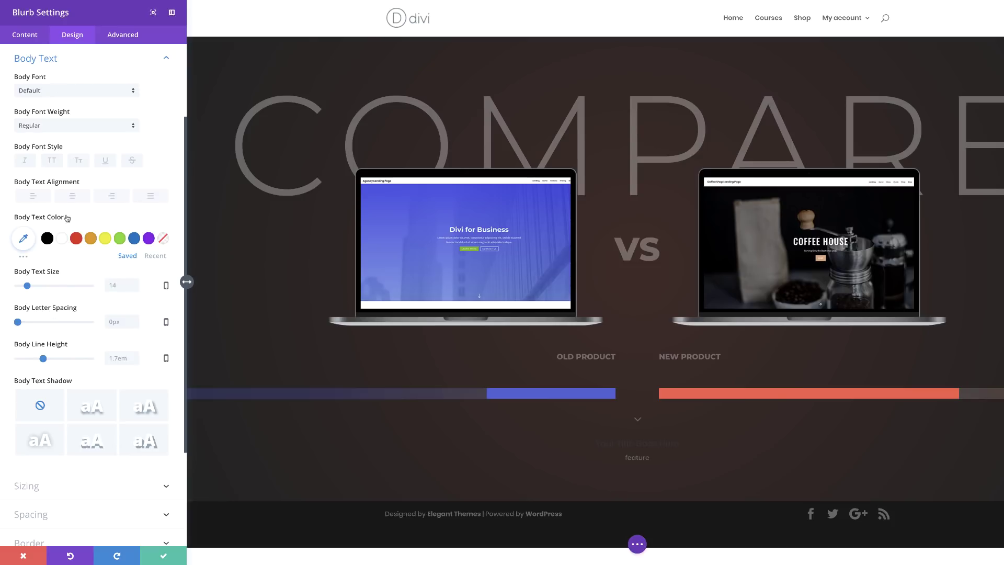
pyautogui.click(56, 90)
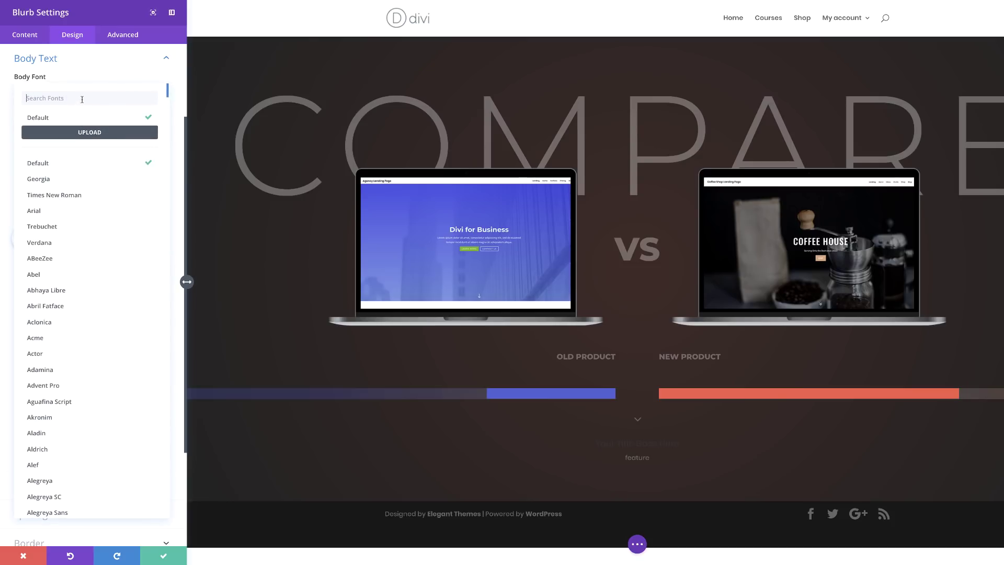
pyautogui.write('mont')
pyautogui.click(56, 151)
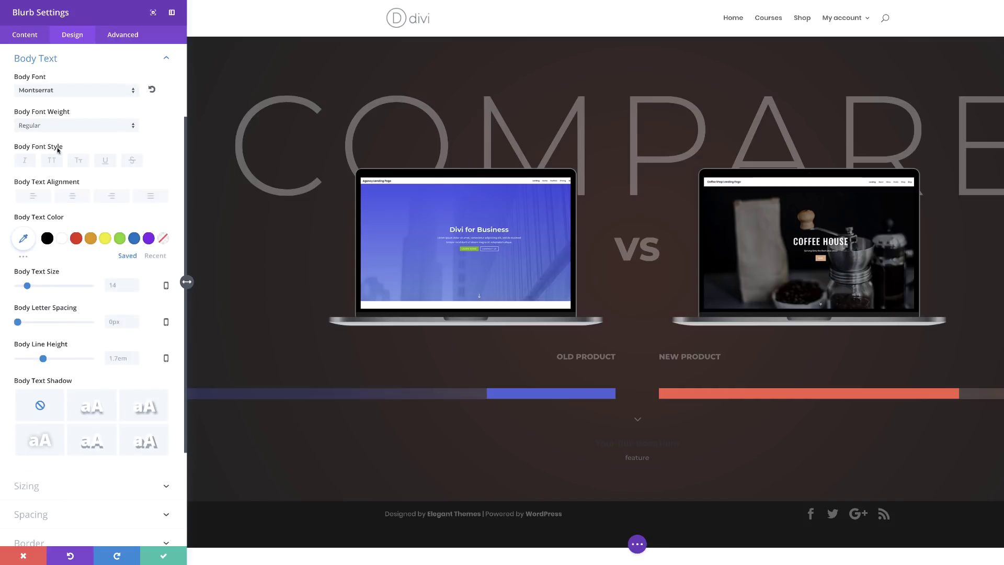
pyautogui.click(56, 127)
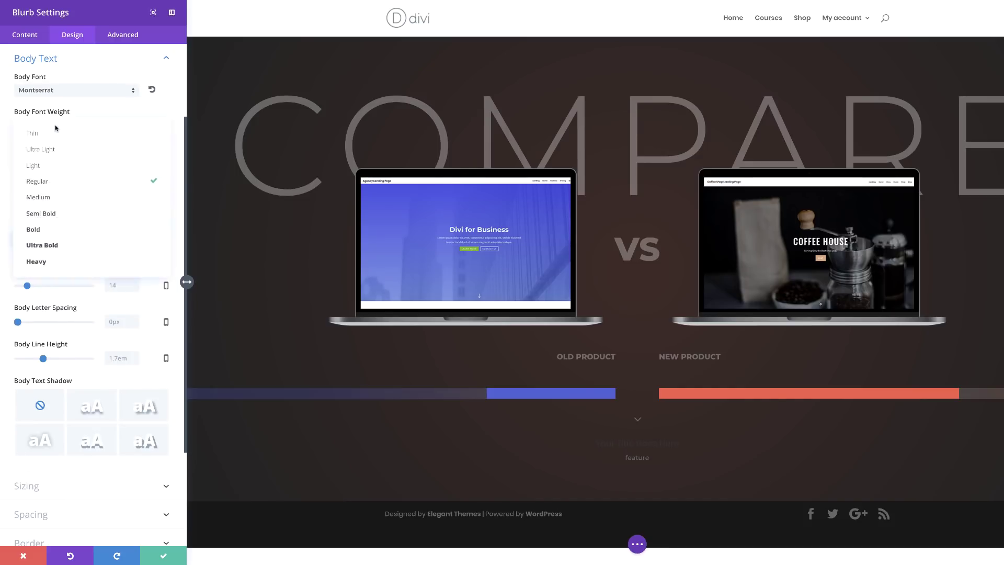
pyautogui.click(50, 245)
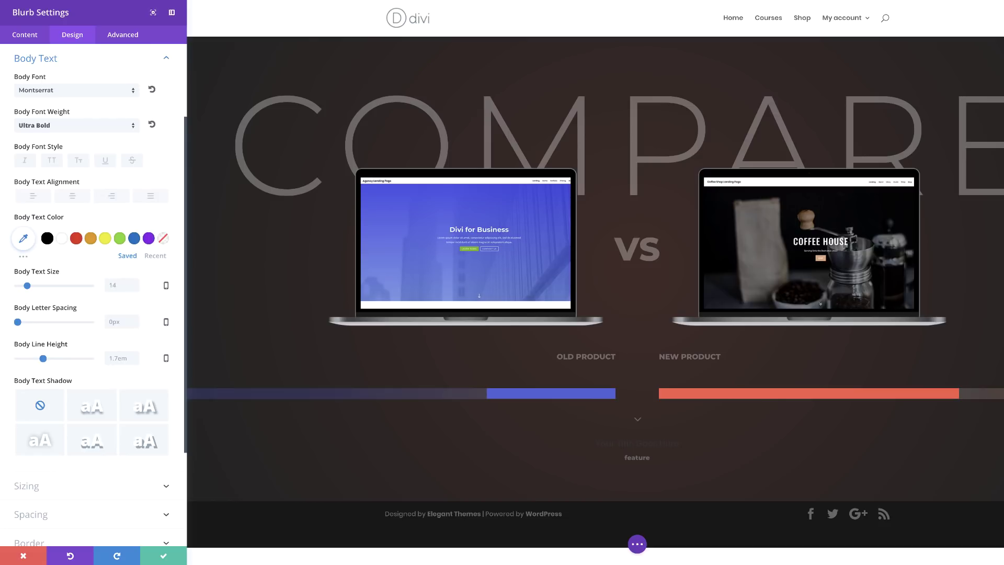
# - Set the blurb's body text color to rgba(255,255,255,0.3) and its body letter spacing to 2px
pyautogui.click(24, 241)
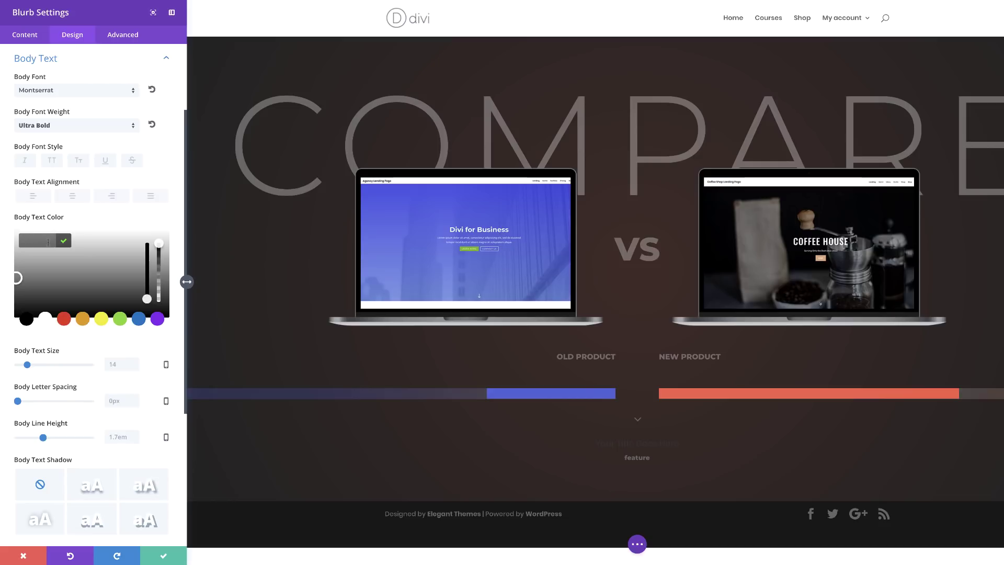
pyautogui.moveTo(158, 244); pyautogui.dragTo(161, 260)
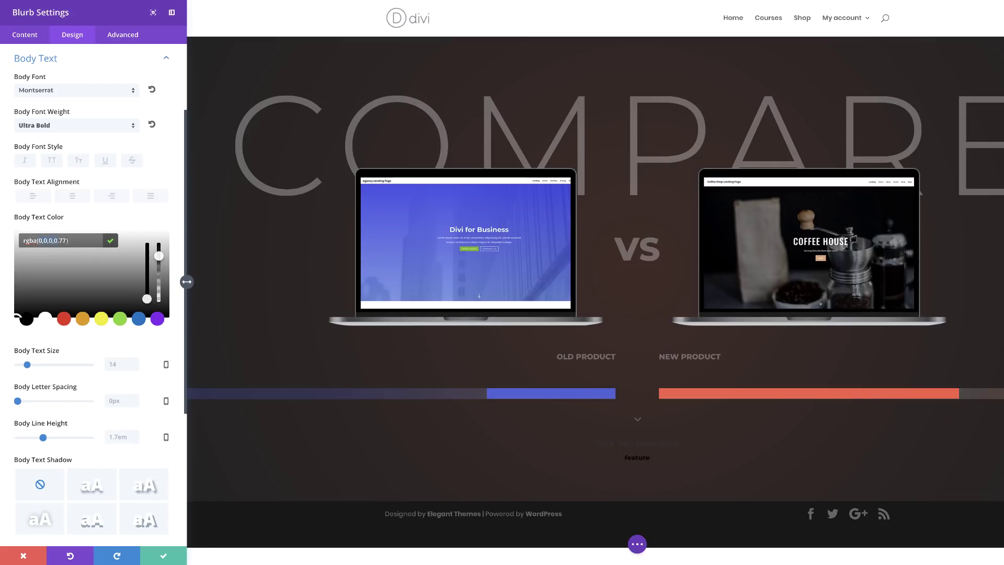
pyautogui.write('rgba(255,255,255,0.3)')
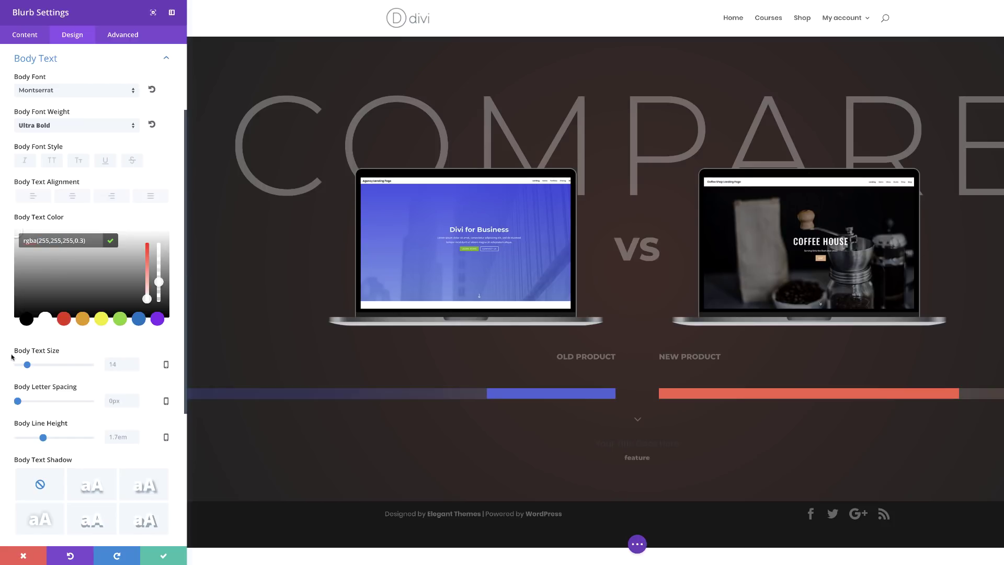
pyautogui.click(113, 401)
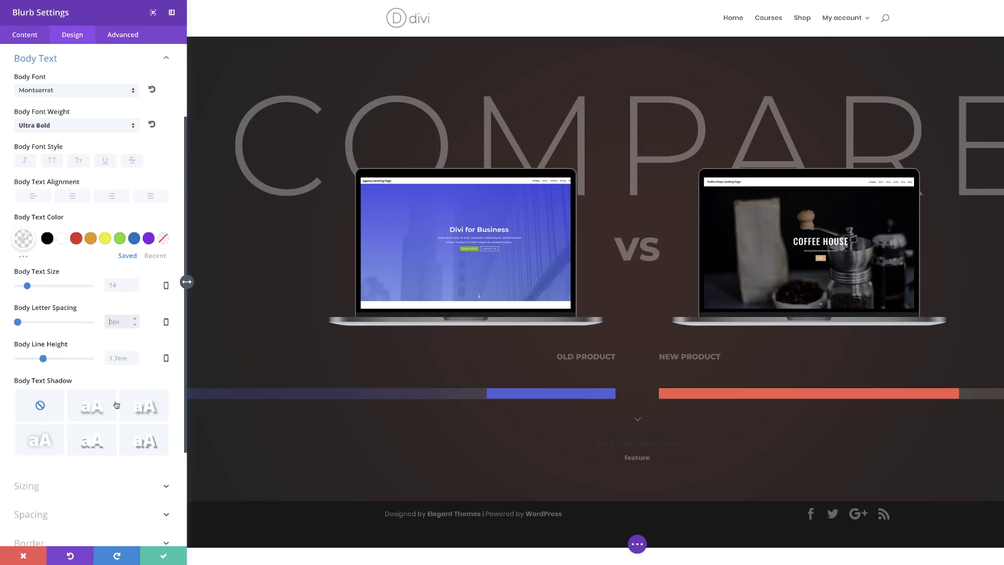
pyautogui.write('2px')
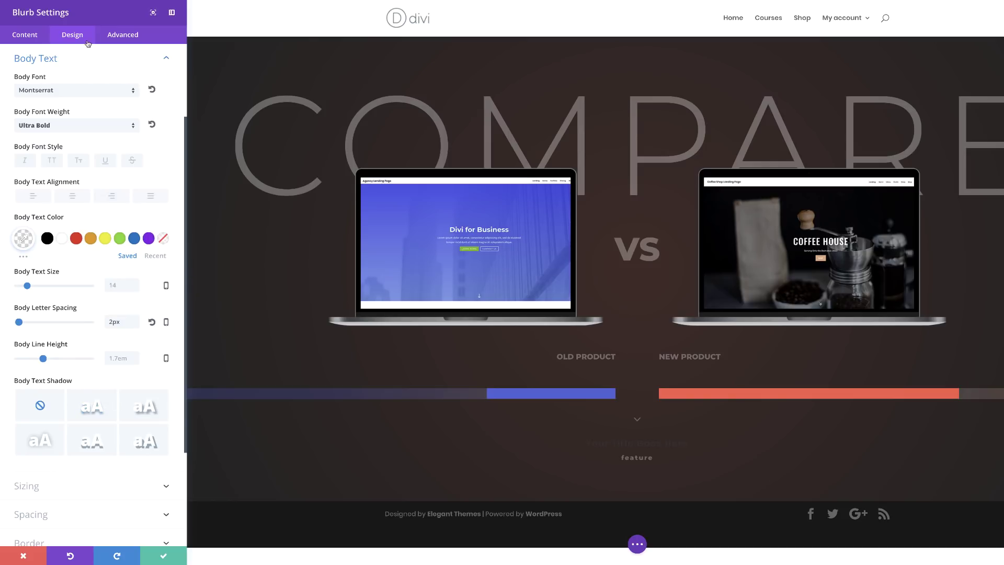
# - Set the blurb's custom top margin to -20px
pyautogui.scroll(3, 112, 108)
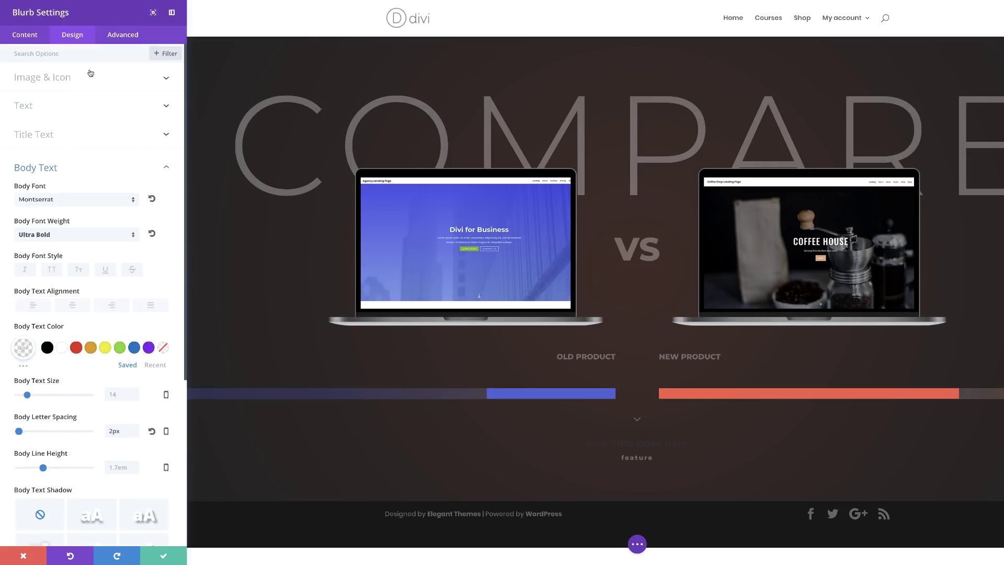
pyautogui.write('Mar')
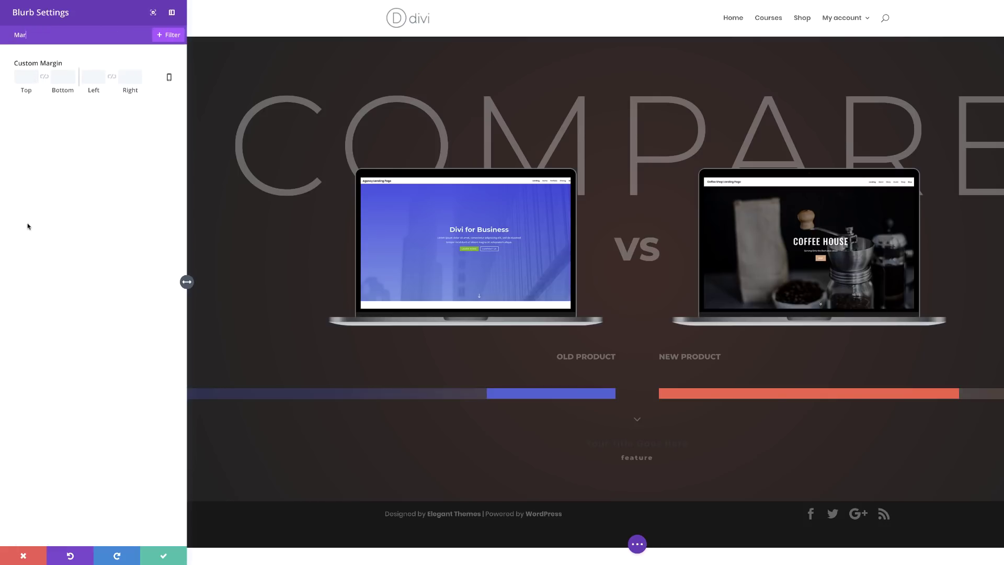
pyautogui.write('20px')
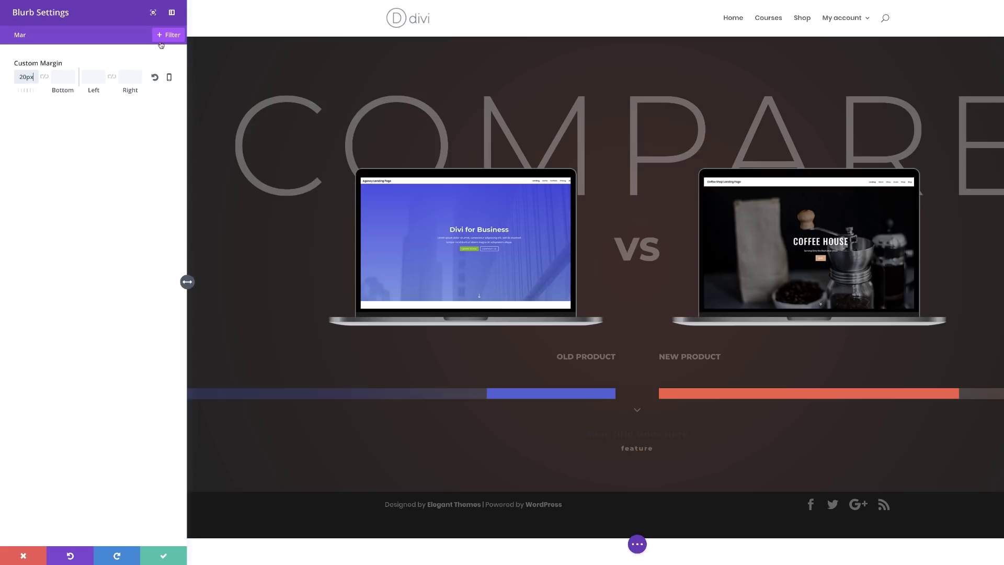
pyautogui.press('Escape')
# - Remove the blurb's placeholder title text
pyautogui.click(29, 36)
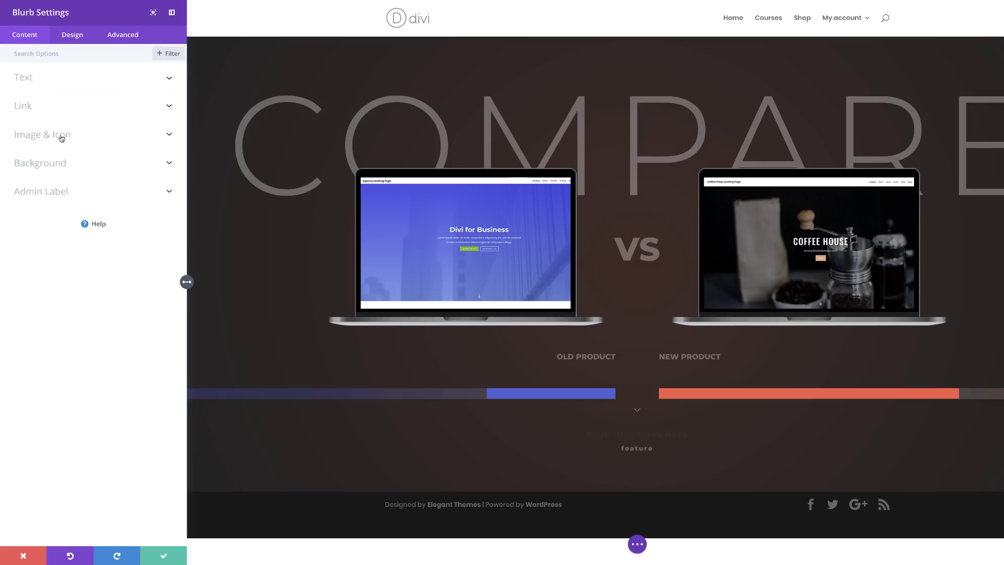
pyautogui.click(30, 78)
pyautogui.tripleClick(105, 112)
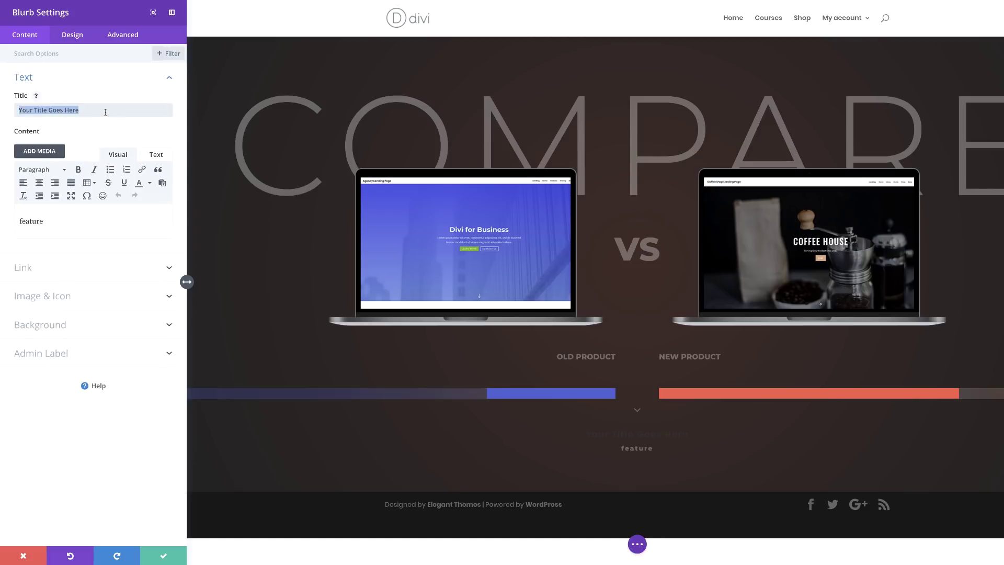
pyautogui.press('BackSpace')
# - Add the custom CSS margin-bottom: 0px; to the blurb's image element and save the blurb settings
pyautogui.write('Marg')
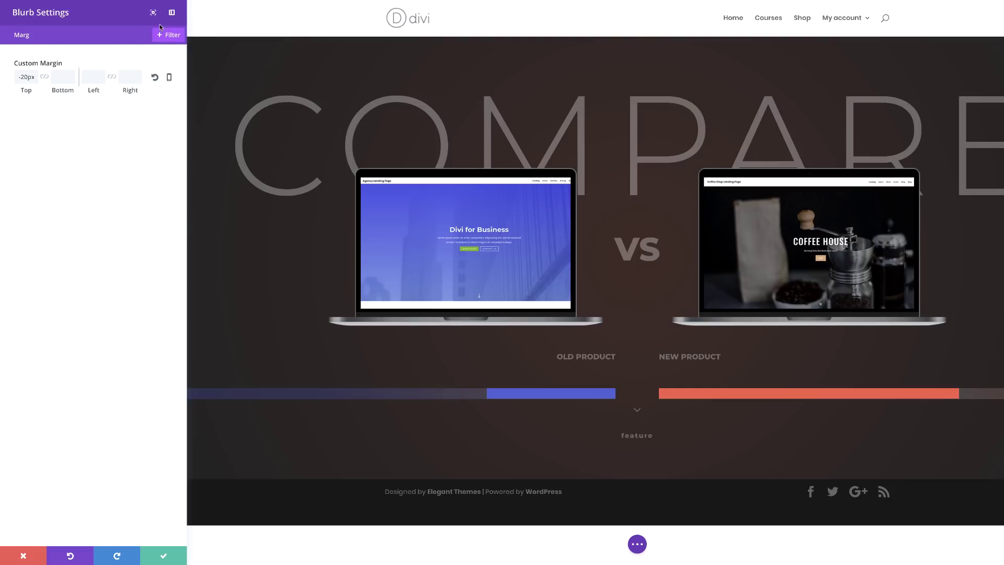
pyautogui.doubleClick(71, 37)
pyautogui.press('BackSpace')
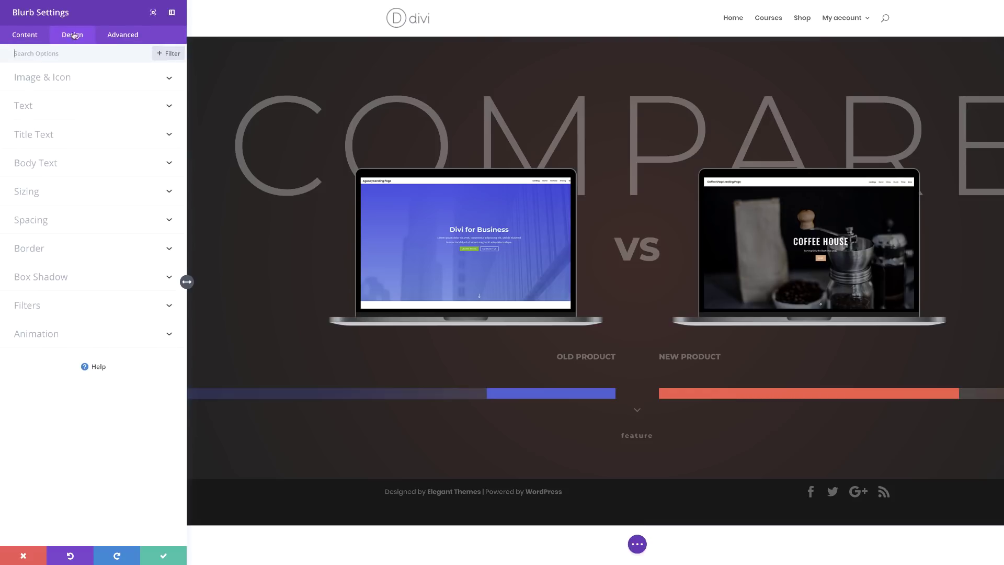
pyautogui.click(123, 35)
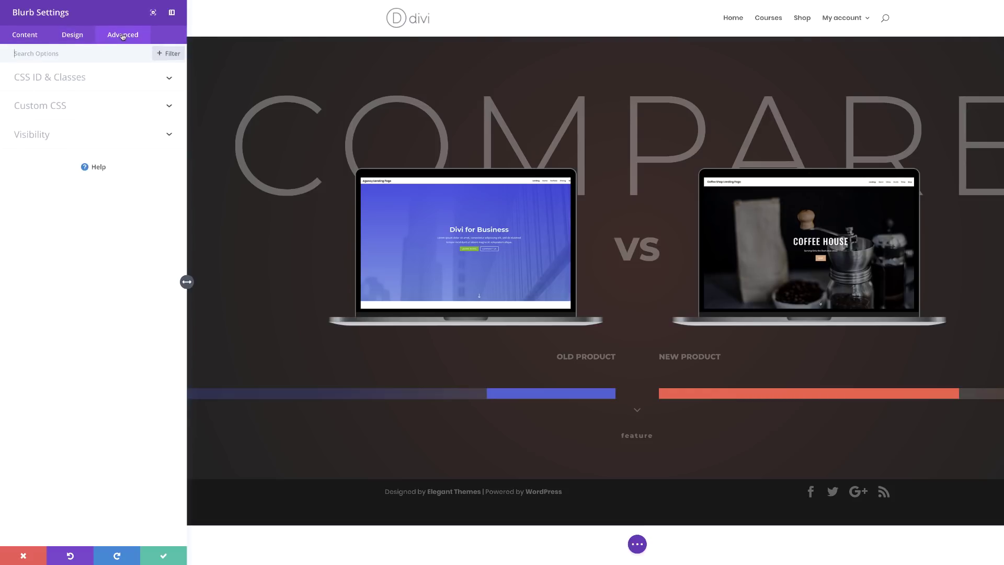
pyautogui.click(64, 107)
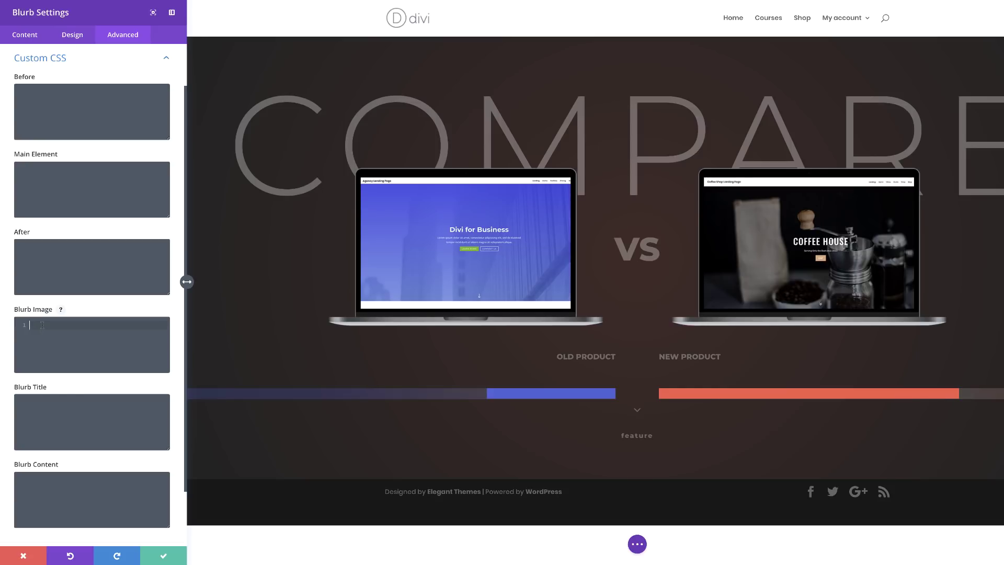
pyautogui.write('margin-bottom: 0px;')
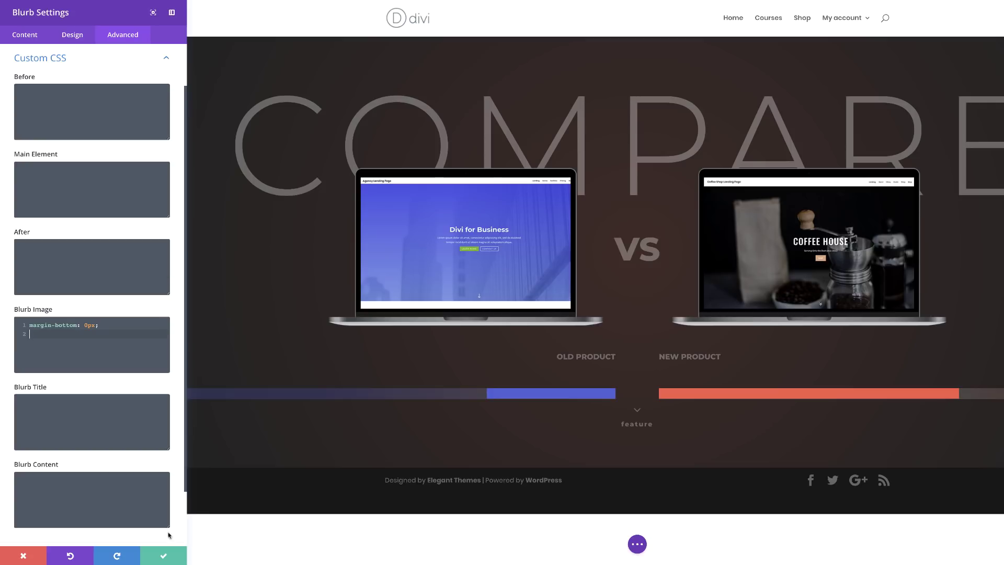
pyautogui.click(163, 557)
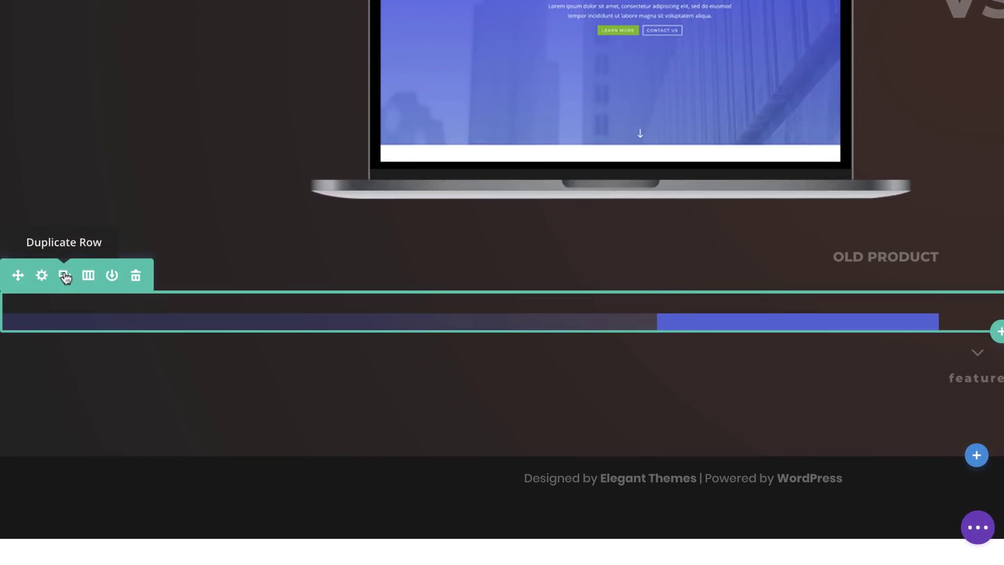
# - Duplicate the divider bar row and feature blurb row, and arrange them alternately as five bar rows with four feature rows between
pyautogui.click(65, 277)
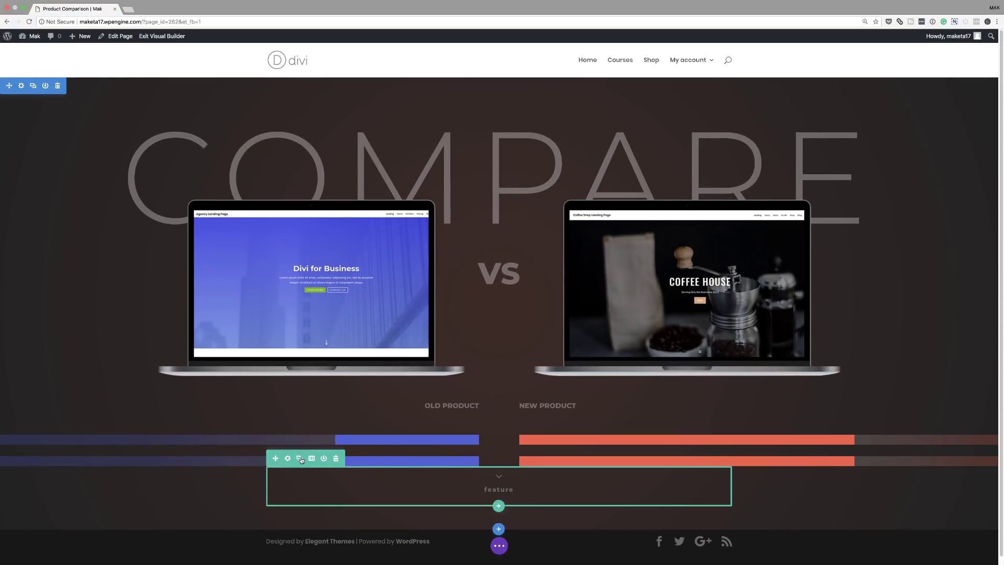
pyautogui.click(301, 460)
pyautogui.scroll(-2, 322, 390)
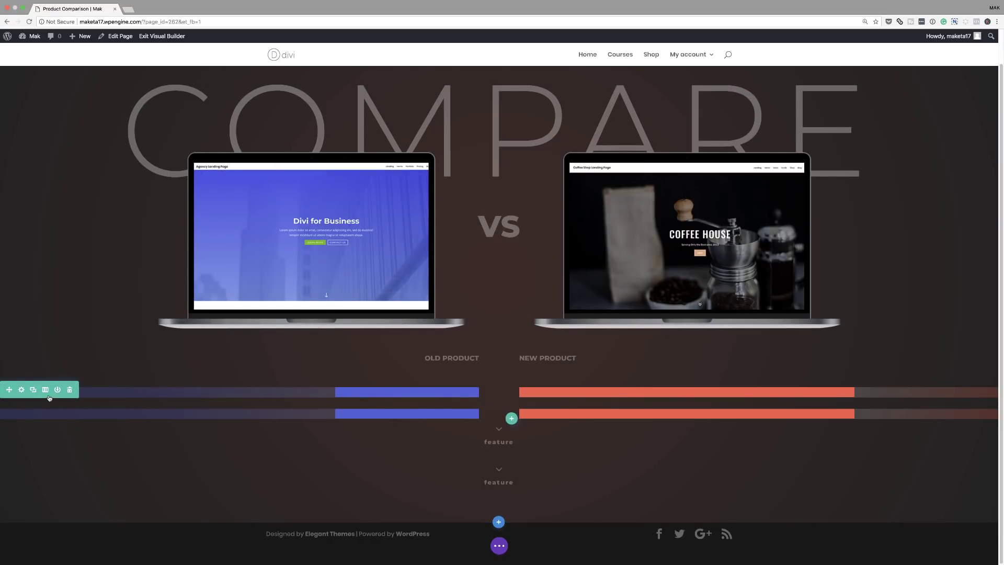
pyautogui.click(69, 390)
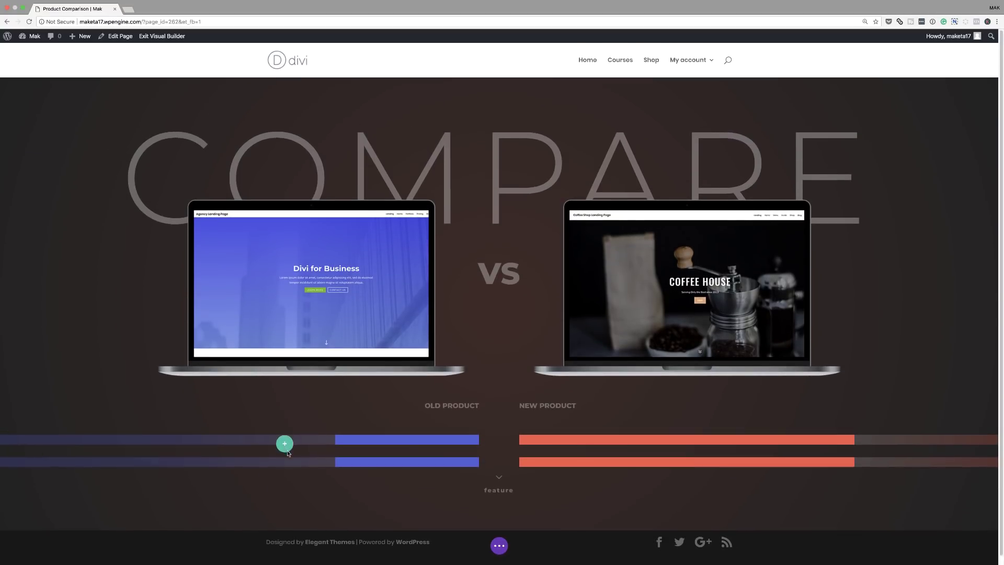
pyautogui.press('super+z')
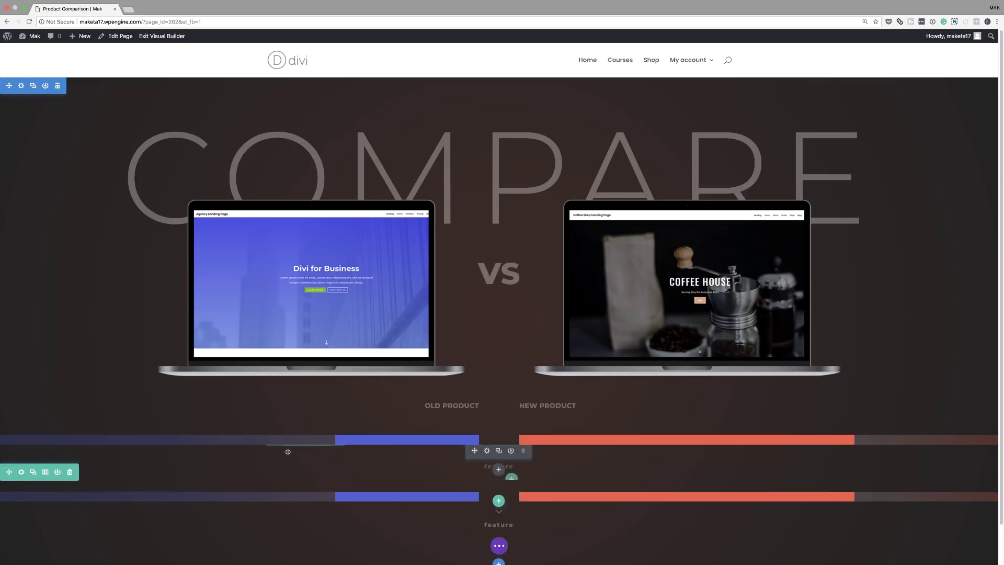
pyautogui.scroll(-2, 860, 477)
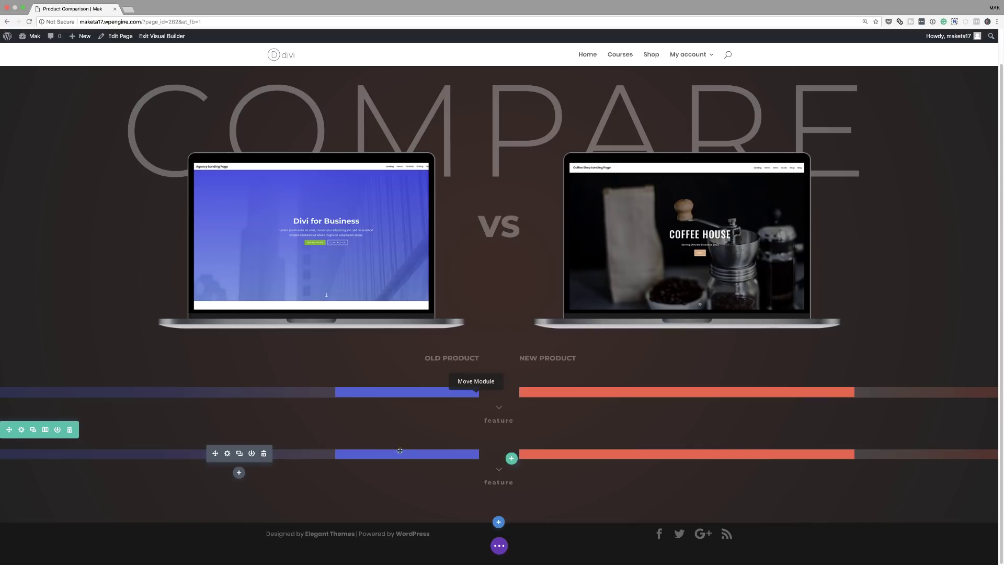
pyautogui.scroll(-3, 650, 431)
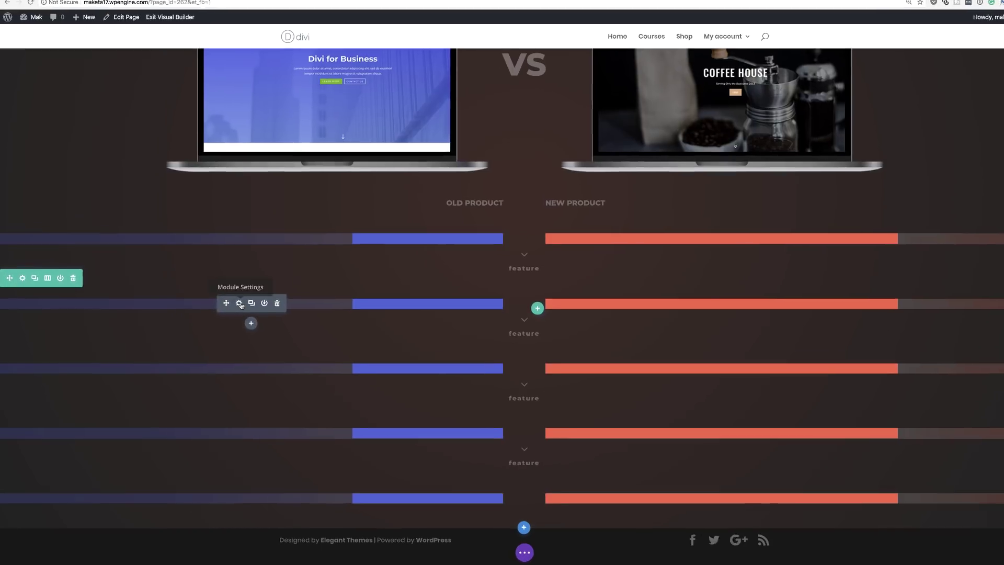
# - Set the background gradient's start position to 62% on the second row's blue divider
pyautogui.click(240, 303)
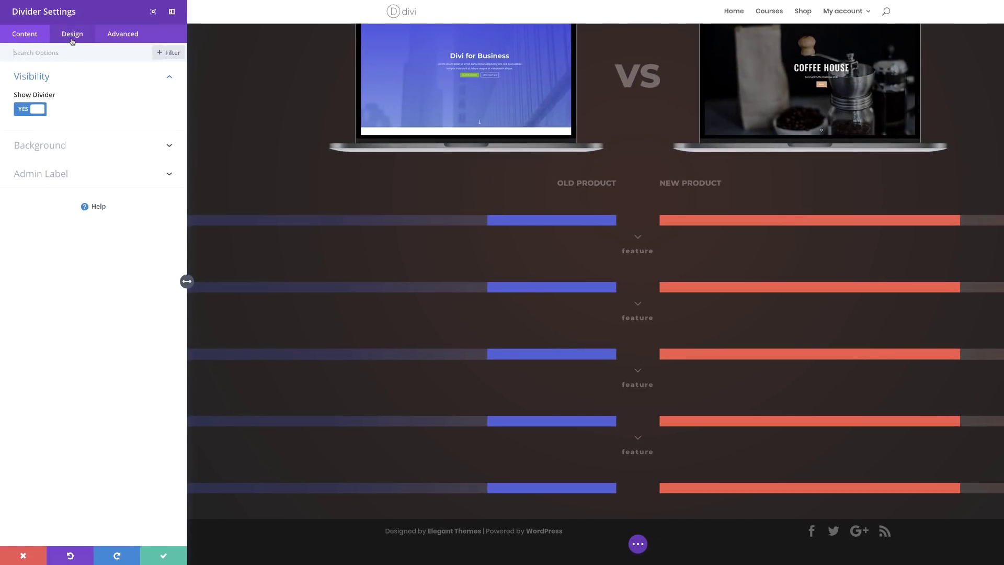
pyautogui.click(48, 146)
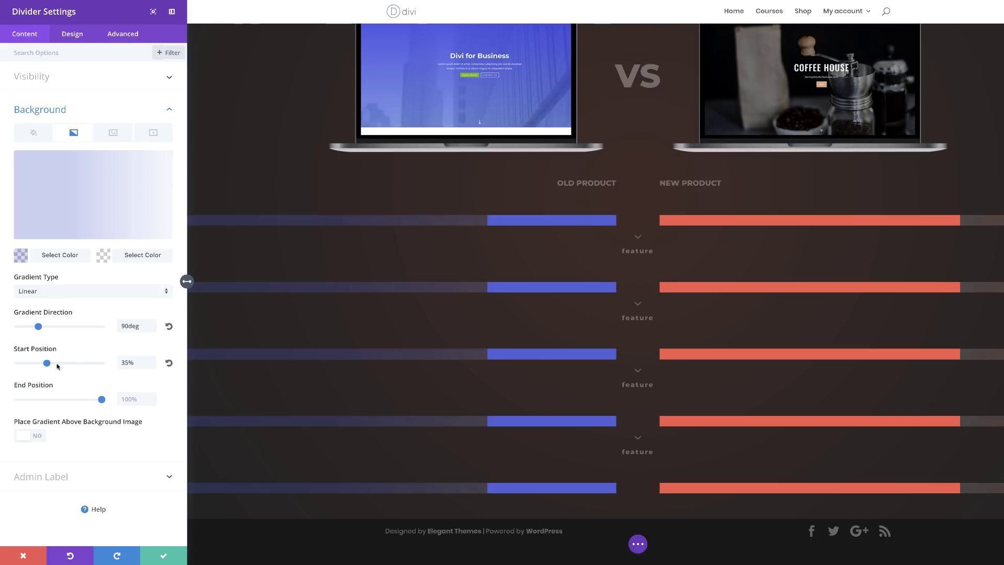
pyautogui.moveTo(48, 365); pyautogui.dragTo(71, 364)
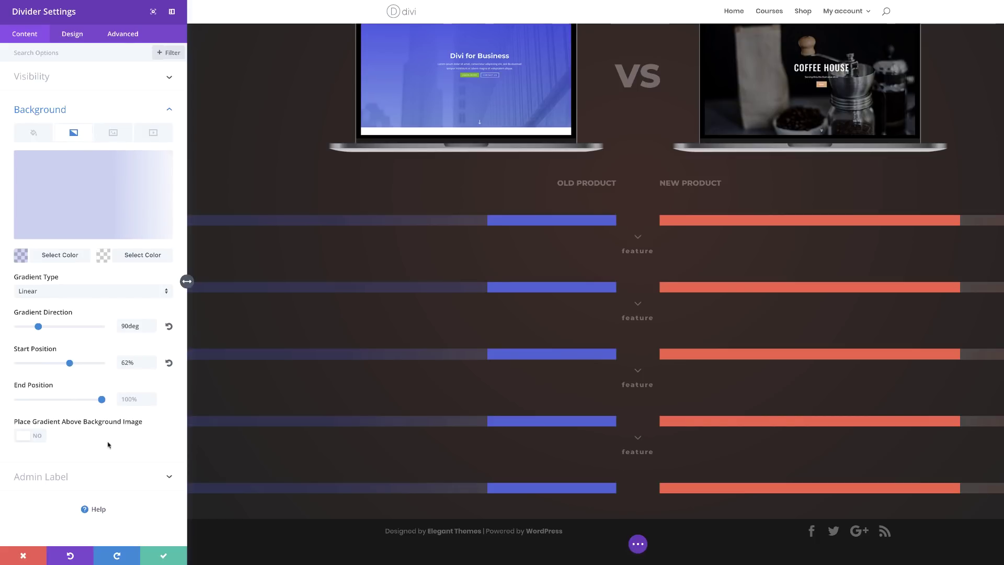
# - Using only the modified styles, set the second blue divider's custom left padding to 60% and save it
pyautogui.click(168, 53)
pyautogui.click(74, 100)
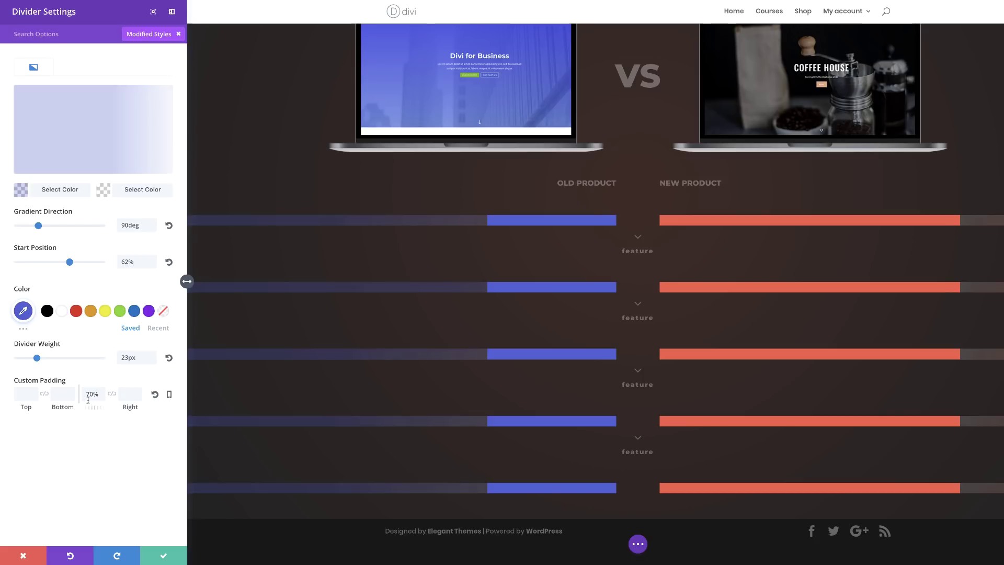
pyautogui.moveTo(89, 393); pyautogui.dragTo(78, 396)
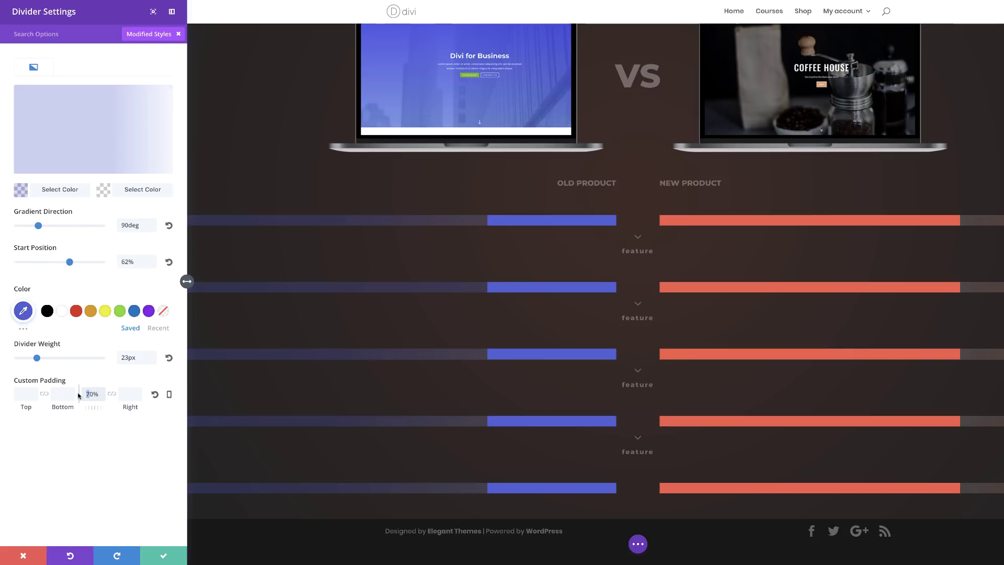
pyautogui.write('6')
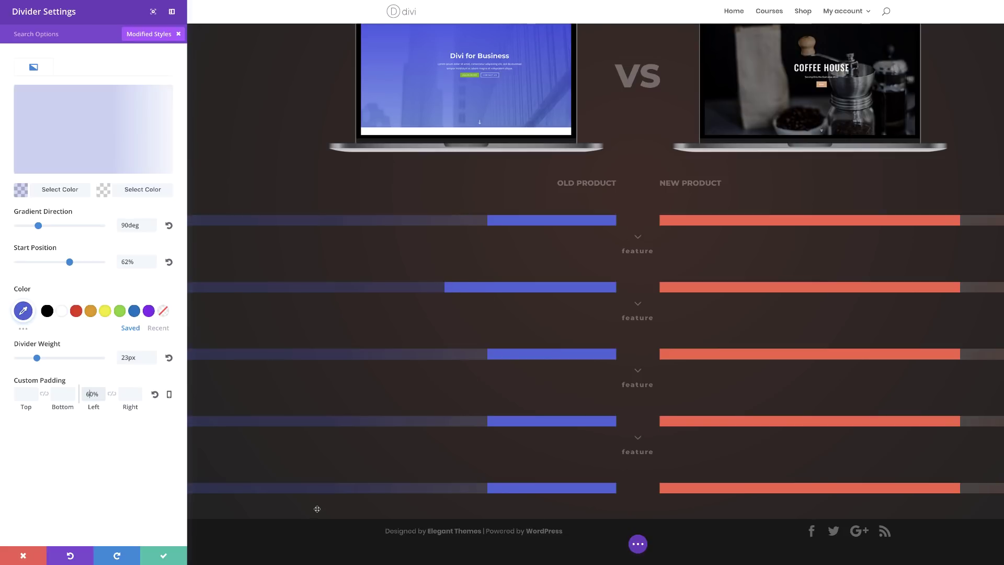
pyautogui.click(164, 557)
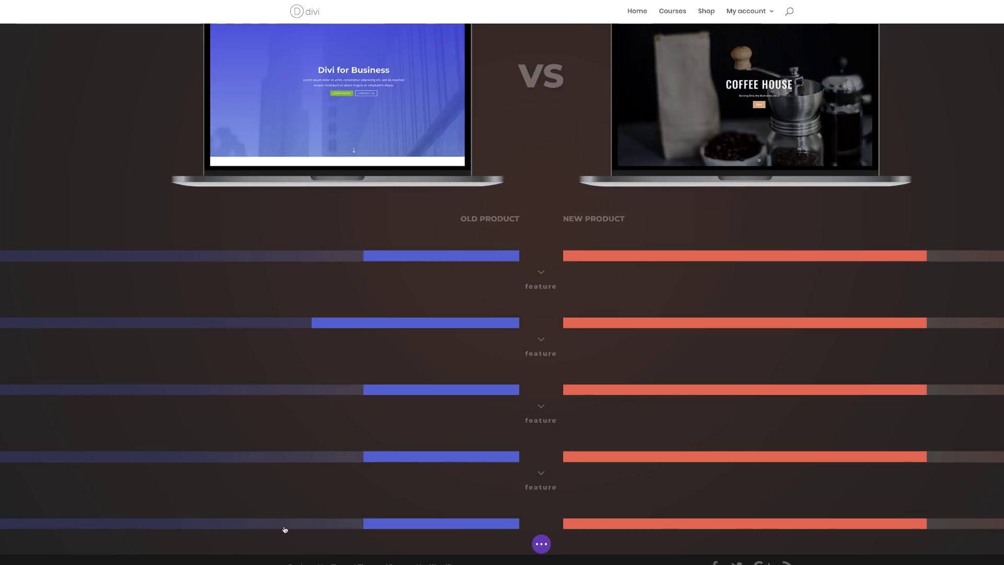
# - Apply the layered downward-arrow style as the section's top divider
pyautogui.scroll(3, 110, 205)
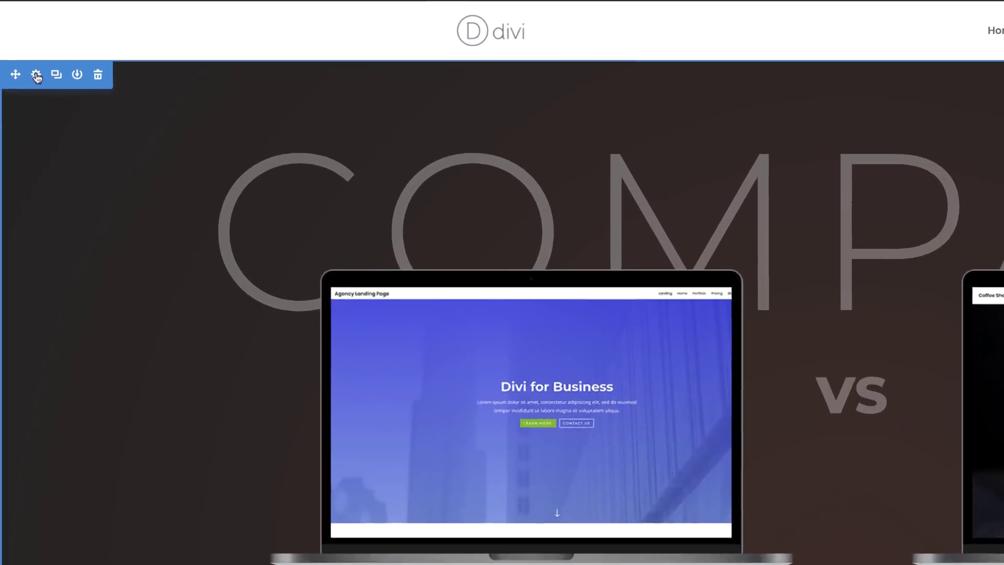
pyautogui.click(36, 76)
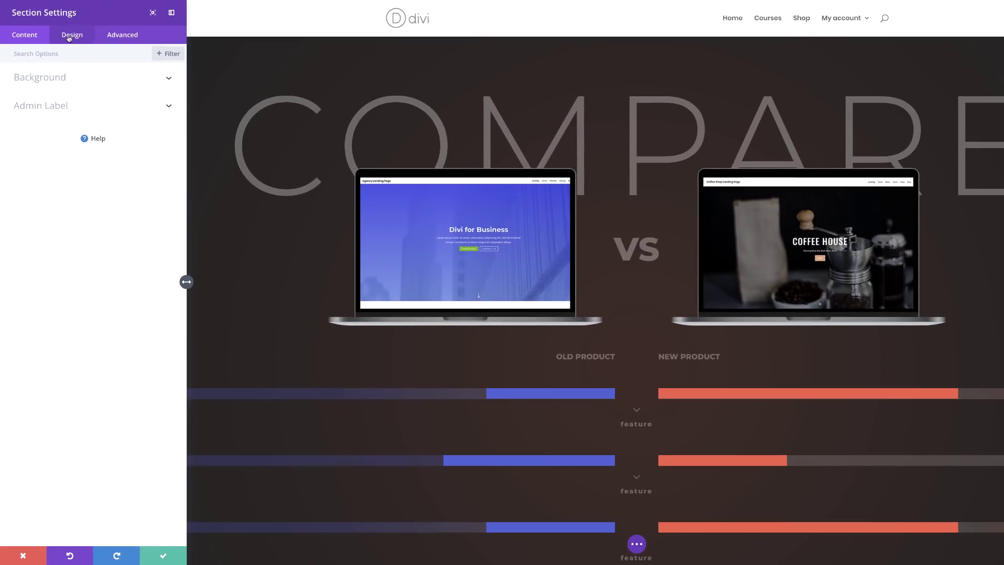
pyautogui.click(116, 66)
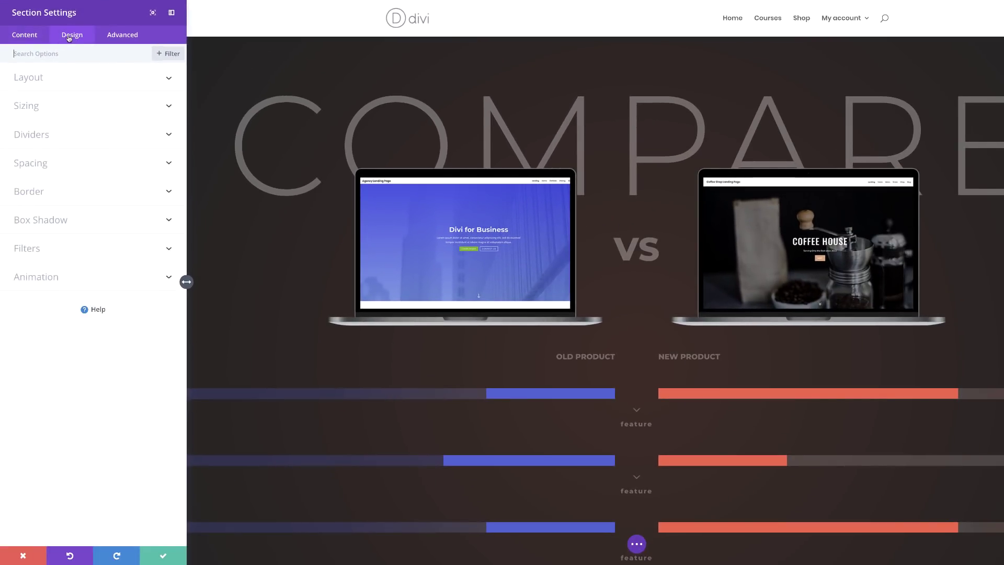
pyautogui.click(35, 135)
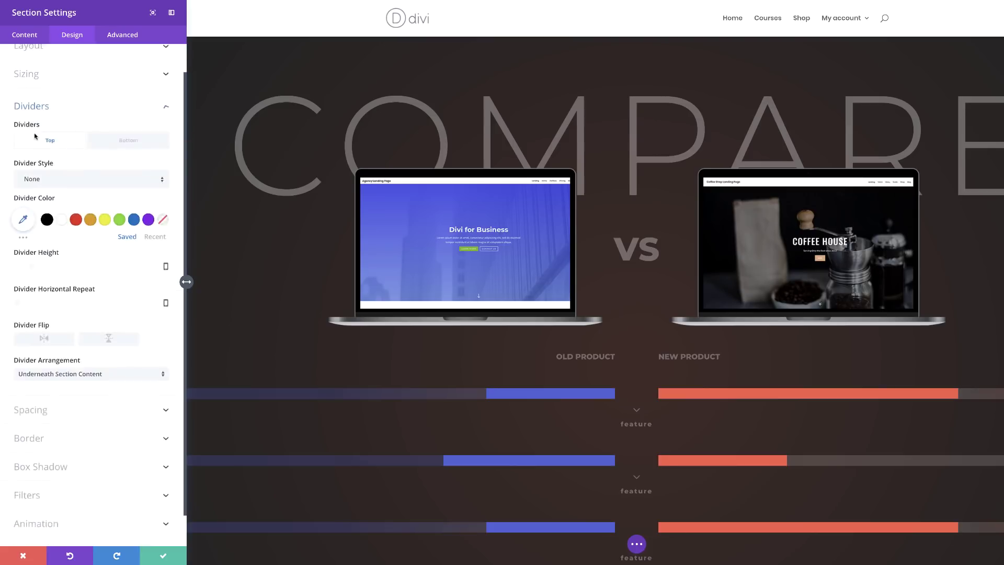
pyautogui.scroll(-1, 35, 136)
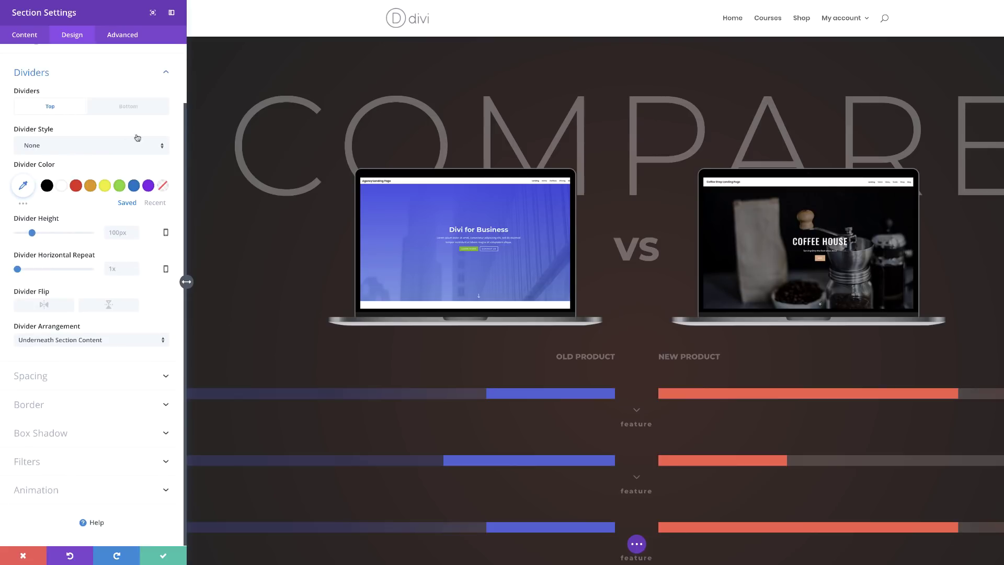
pyautogui.click(125, 148)
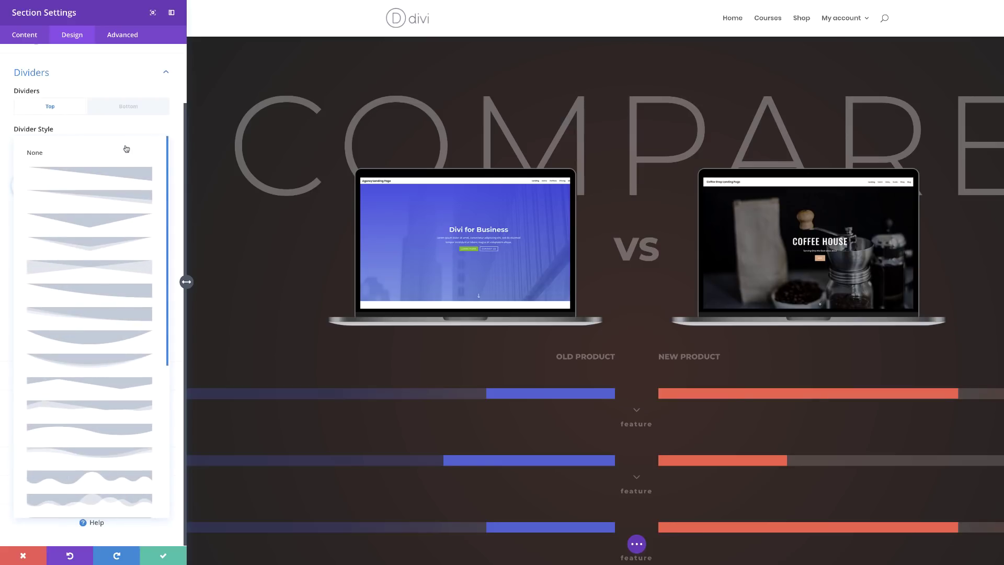
pyautogui.click(96, 249)
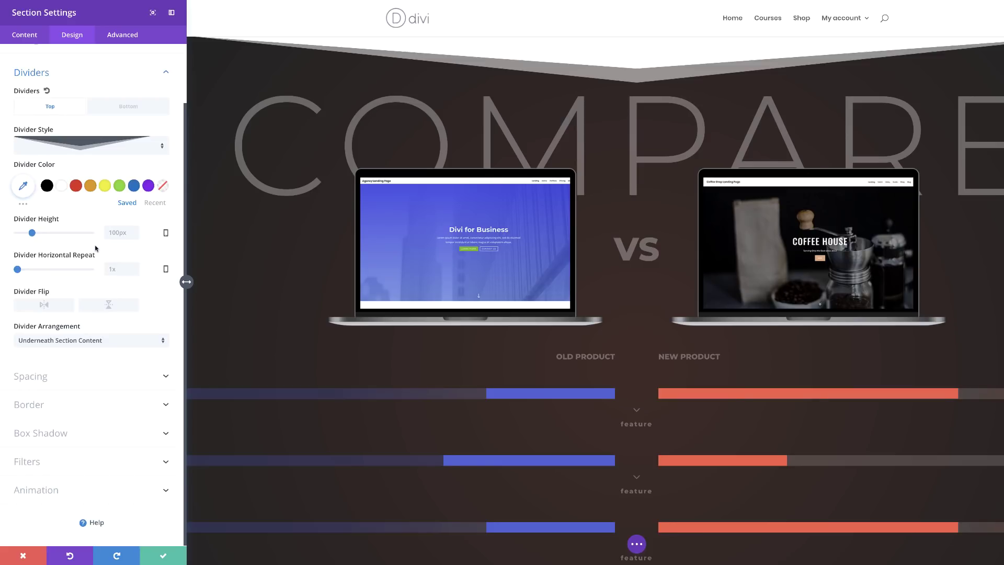
# - Set the section's top divider color to rgba(255,255,255,0.05)
pyautogui.click(24, 187)
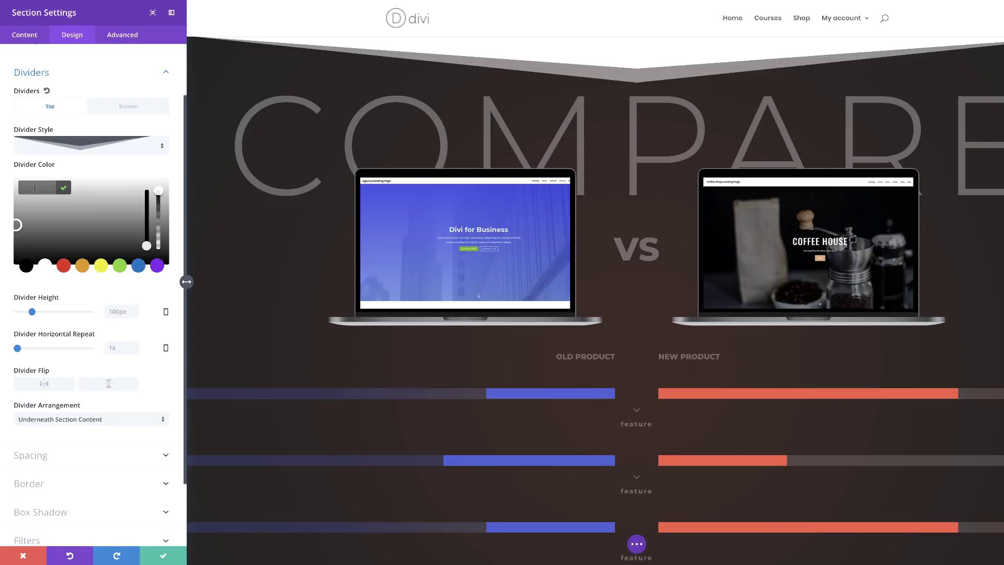
pyautogui.moveTo(159, 191); pyautogui.dragTo(158, 194)
pyautogui.click(162, 205)
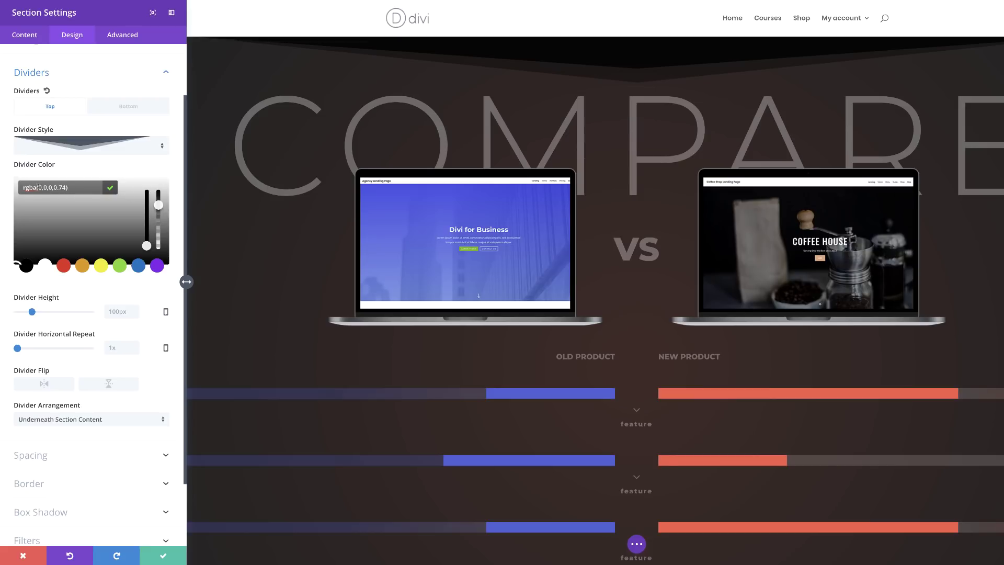
pyautogui.click(16, 264)
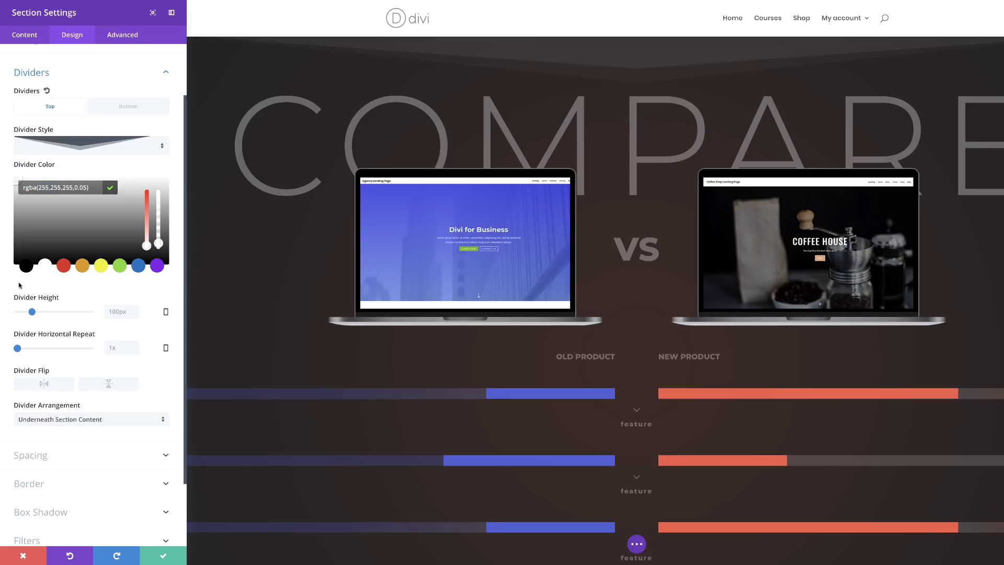
# - Set the section's top divider height to 19vw and save the section settings
pyautogui.click(117, 309)
pyautogui.write('19vw')
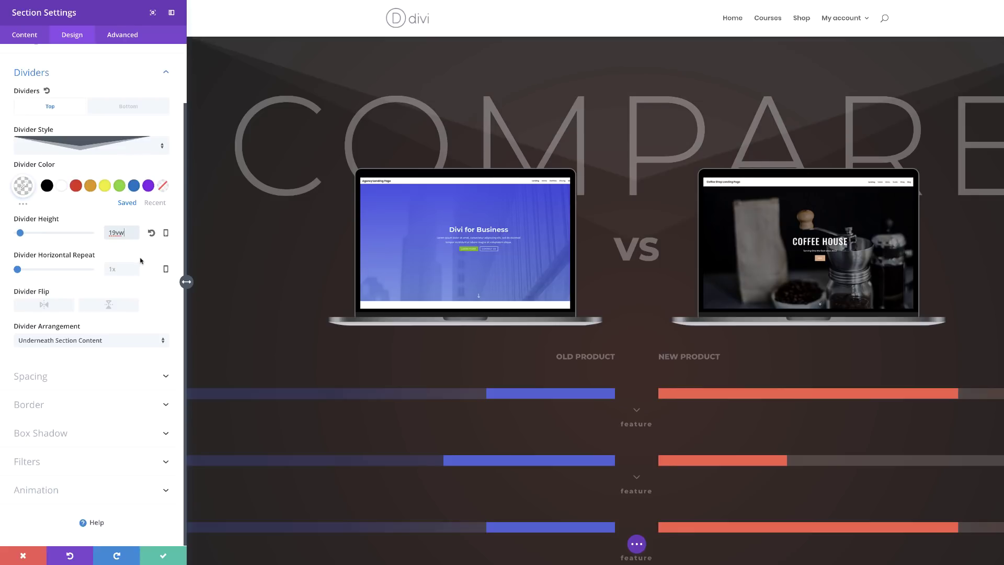
pyautogui.click(164, 557)
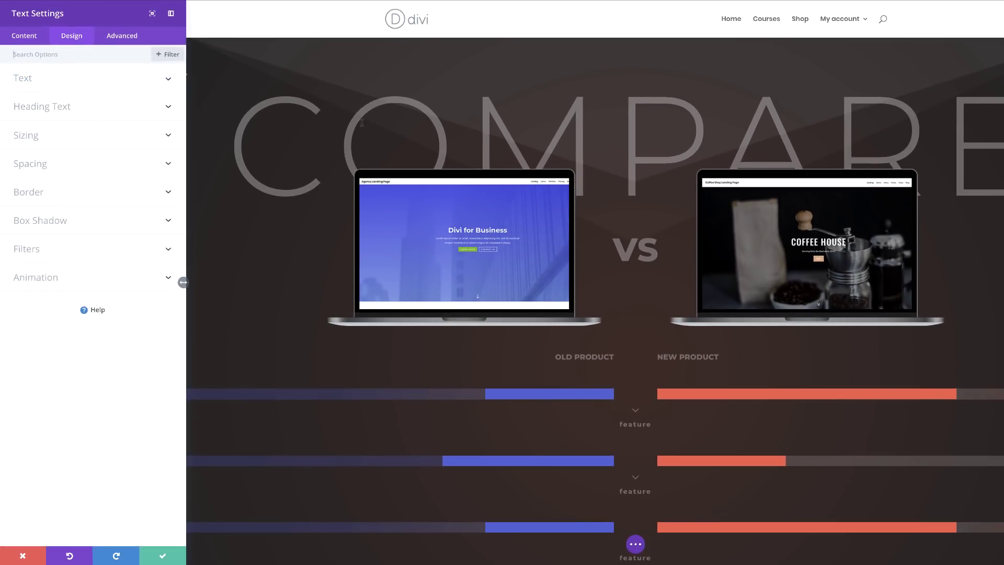
# - Set the COMPARE heading's Heading 2 font weight to Thin, after trying Ultra Light, and save the text settings
pyautogui.click(41, 106)
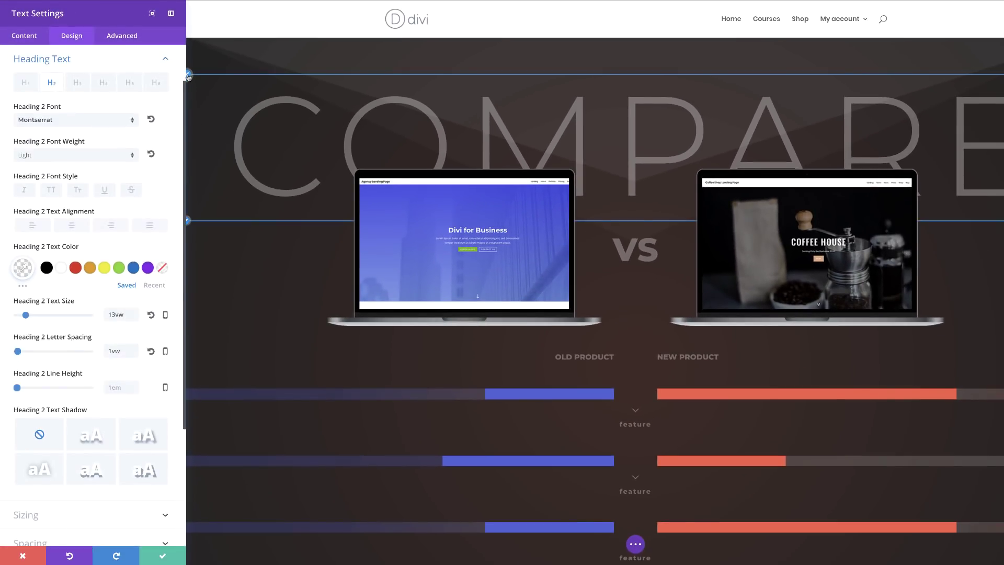
pyautogui.click(59, 156)
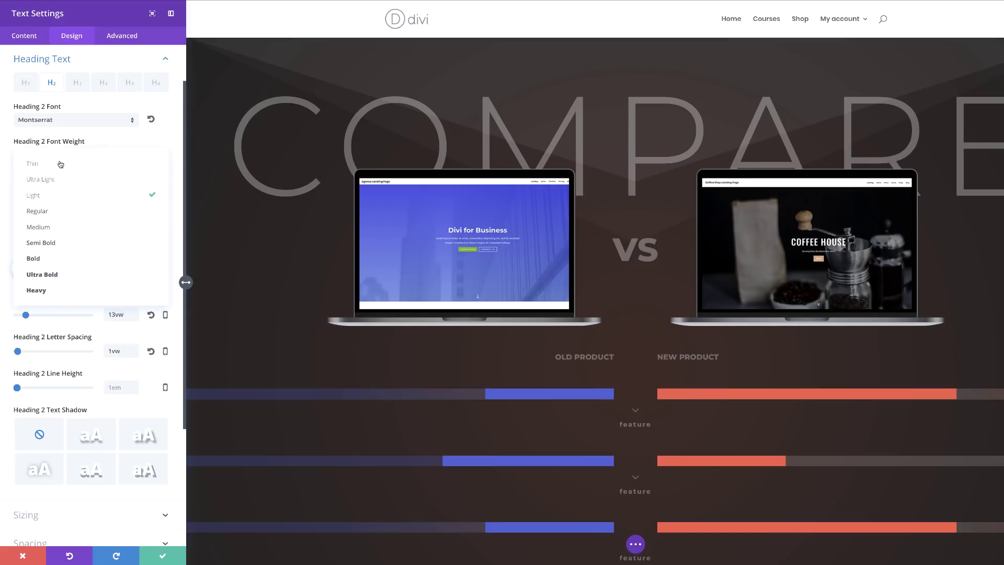
pyautogui.click(60, 180)
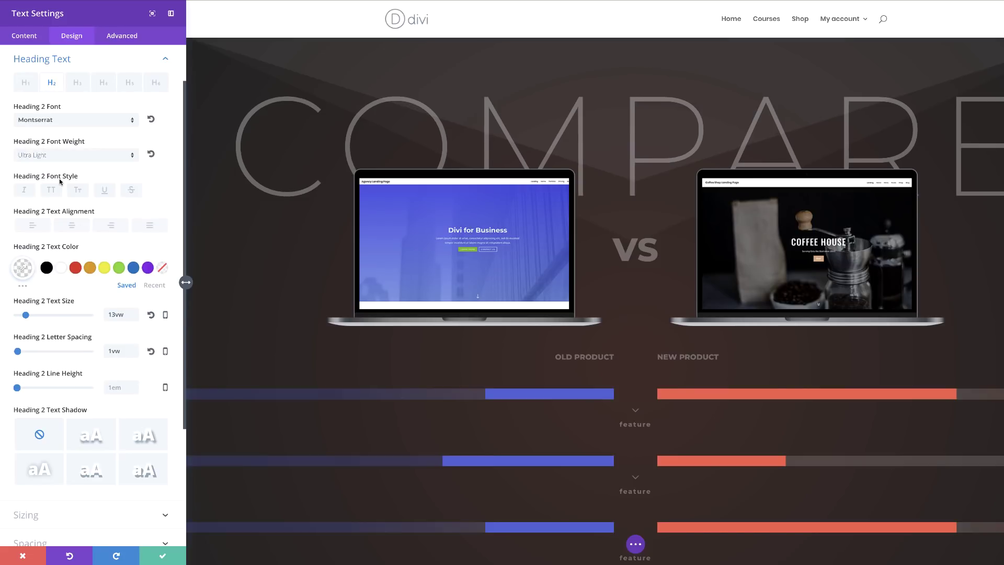
pyautogui.click(55, 155)
pyautogui.click(51, 163)
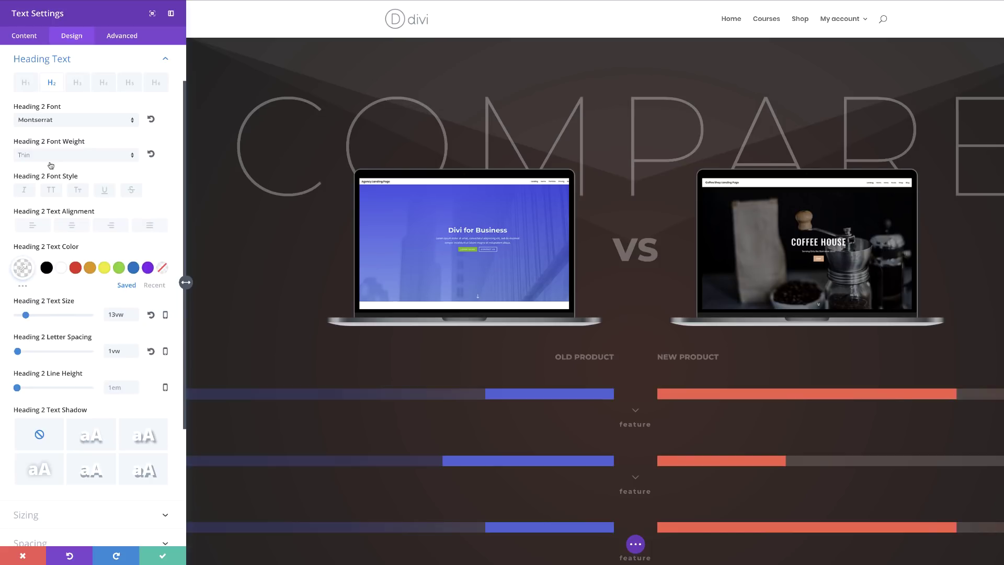
pyautogui.click(163, 555)
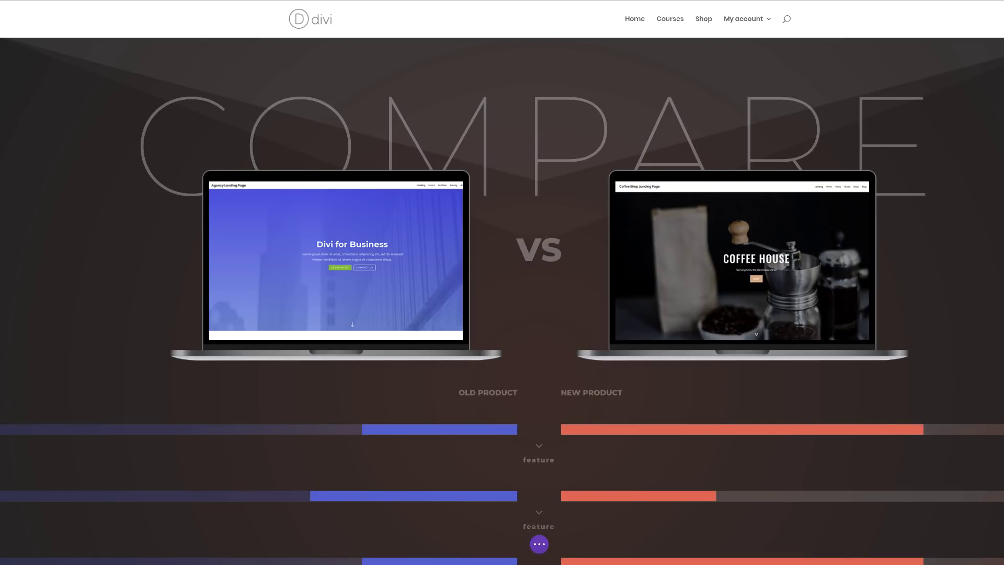
# - Save the page and review the published product comparison page down to its footer
pyautogui.click(539, 543)
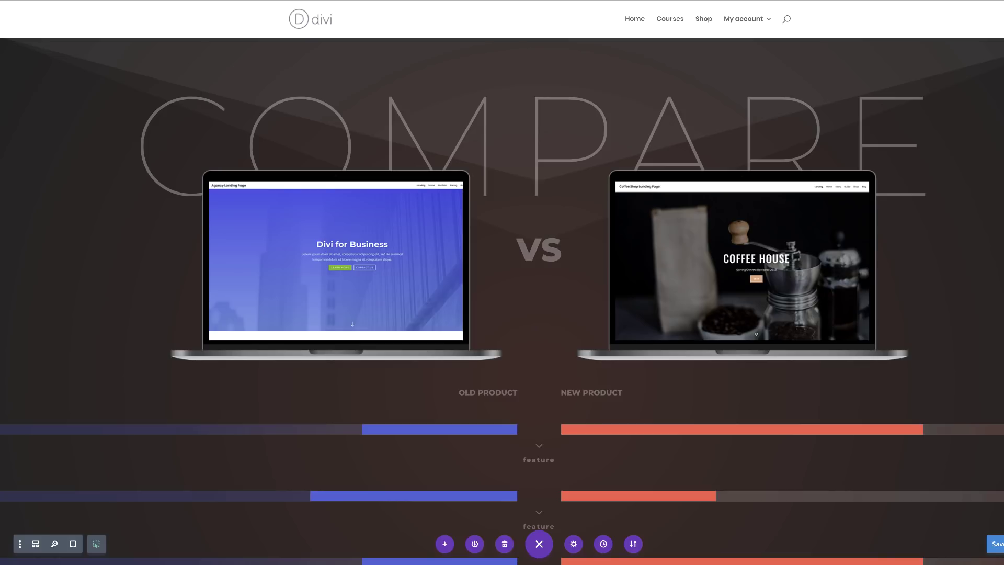
pyautogui.click(995, 543)
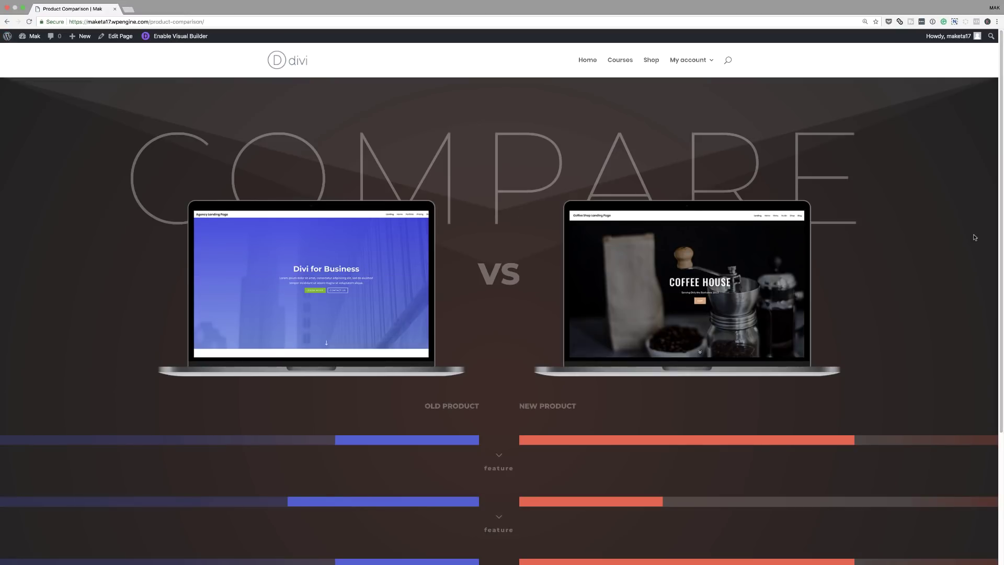
pyautogui.scroll(-5, 971, 235)
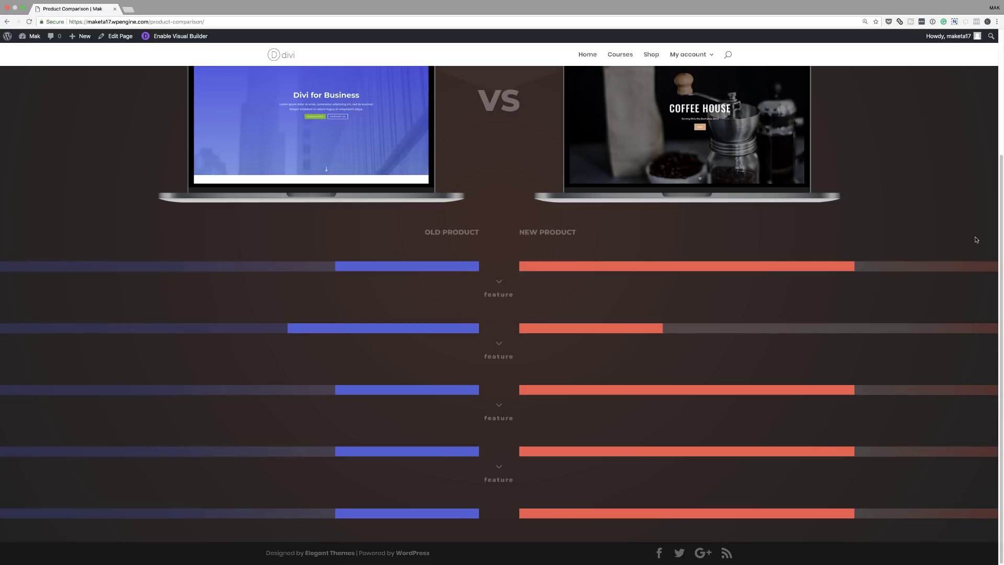